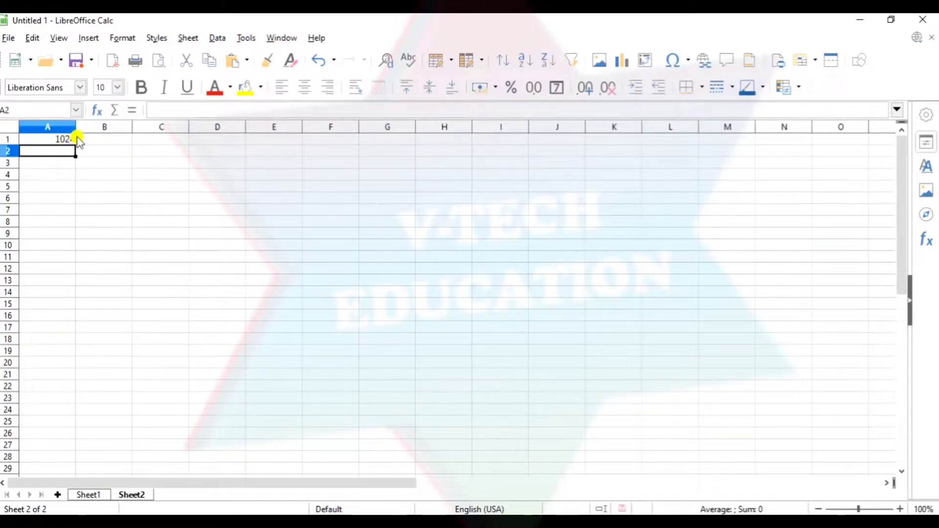
Enter the label COLUMN in cell A1 of Sheet2 and the value 1024 in cell B1.
left_click(71, 140)
type("CO")
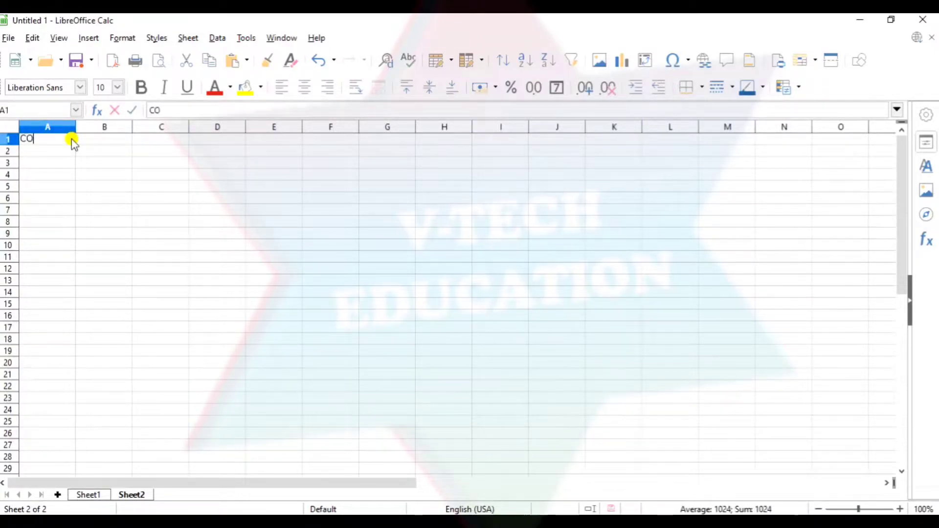
type("LUMN")
key("Tab")
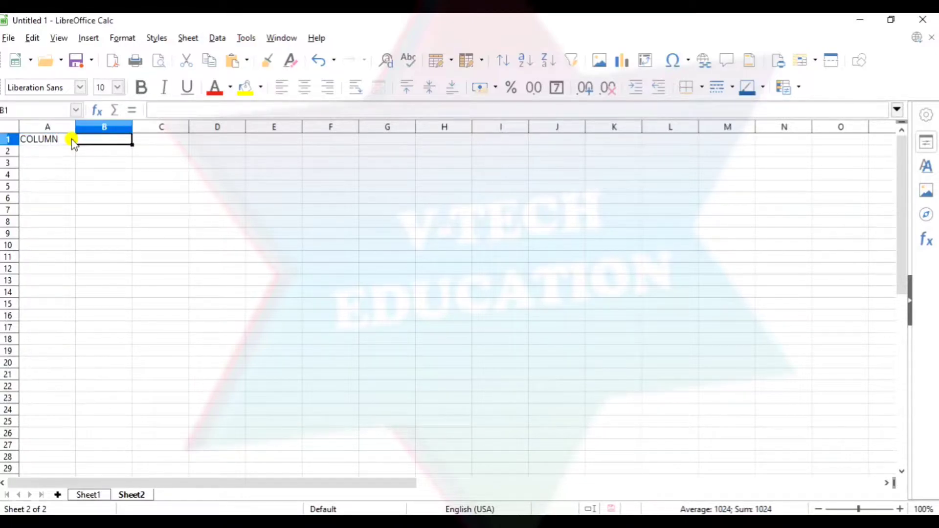
type("1024")
key("Return")
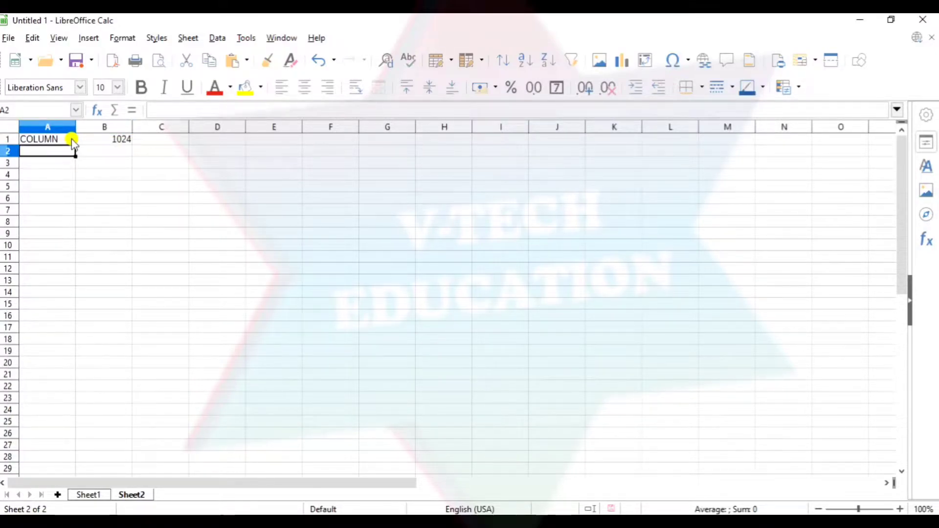
Enter the label ROWS in cell A2 and the value 1048576 in cell B2.
type("ROWA")
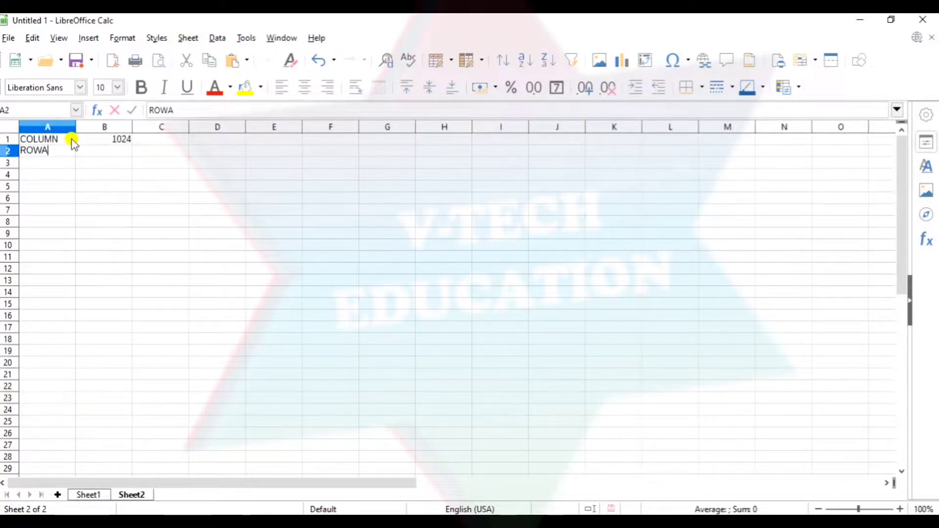
key("BackSpace")
type("S")
key("Tab")
type("1048576")
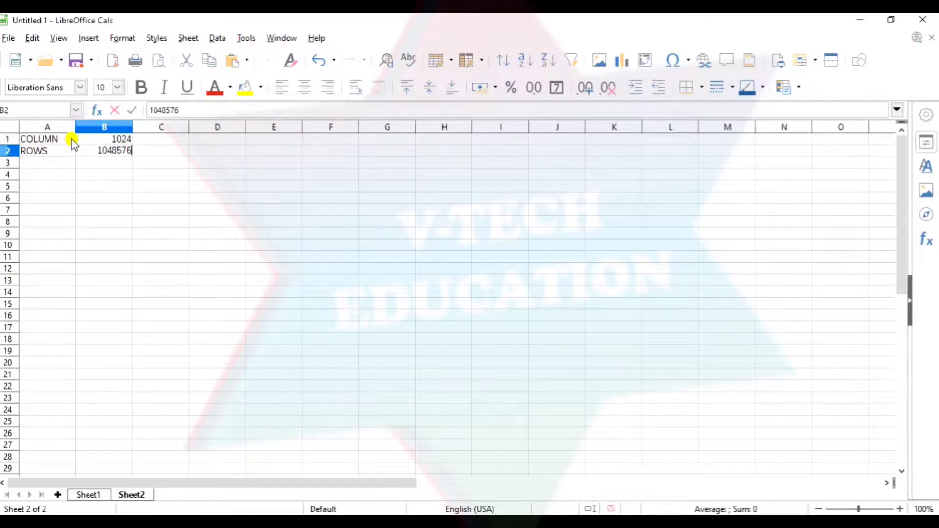
key("Return")
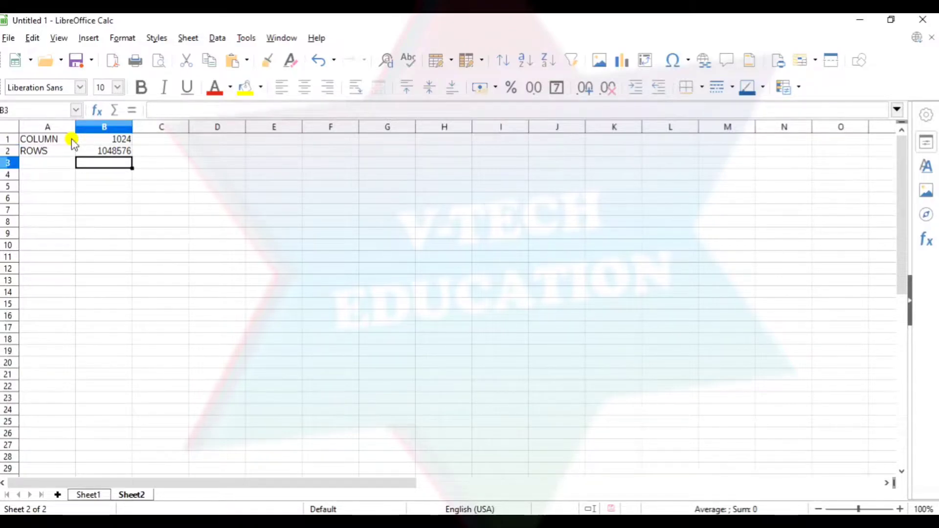
Enter the last column's name, AMJ, in cell A3 below the ROWS label.
key("Left")
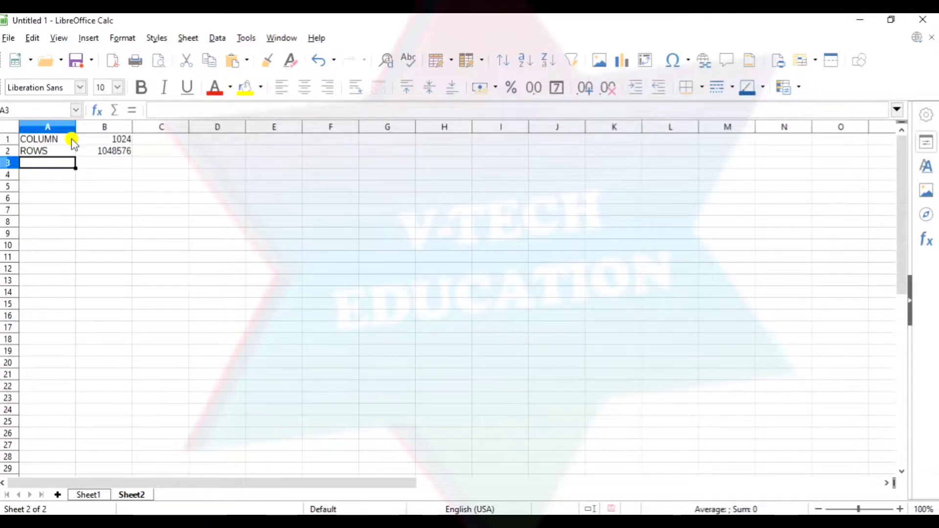
type("AMJ")
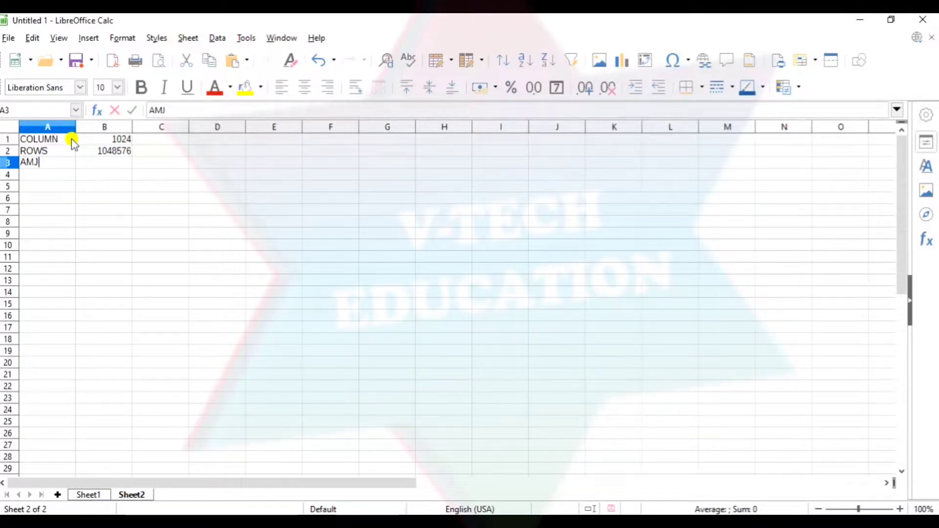
key("Return")
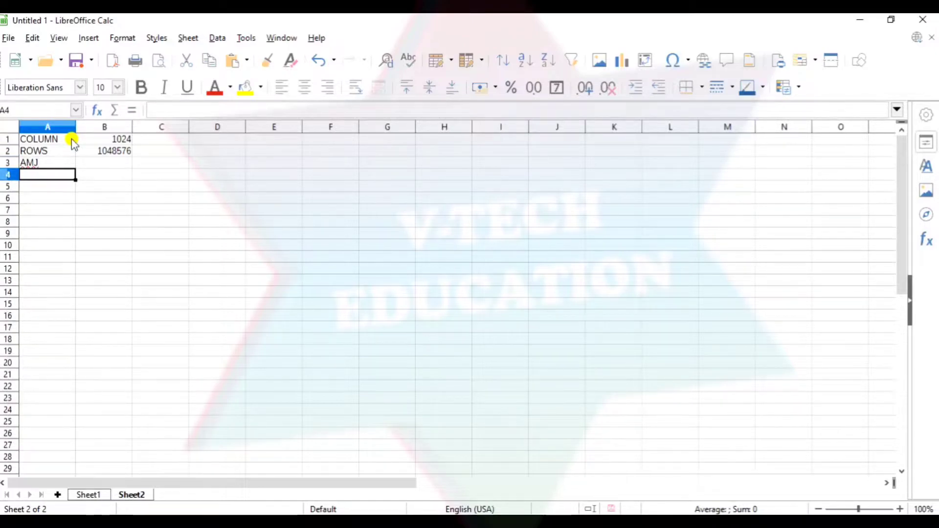
Go to the sheet's last column to check its name, and return to cell A4 below the entries.
key("ctrl+Right")
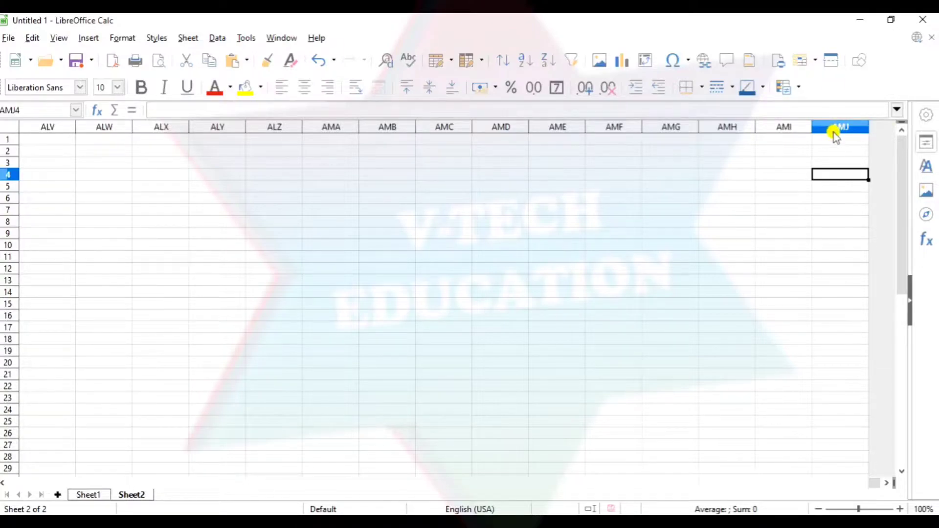
left_click(631, 521)
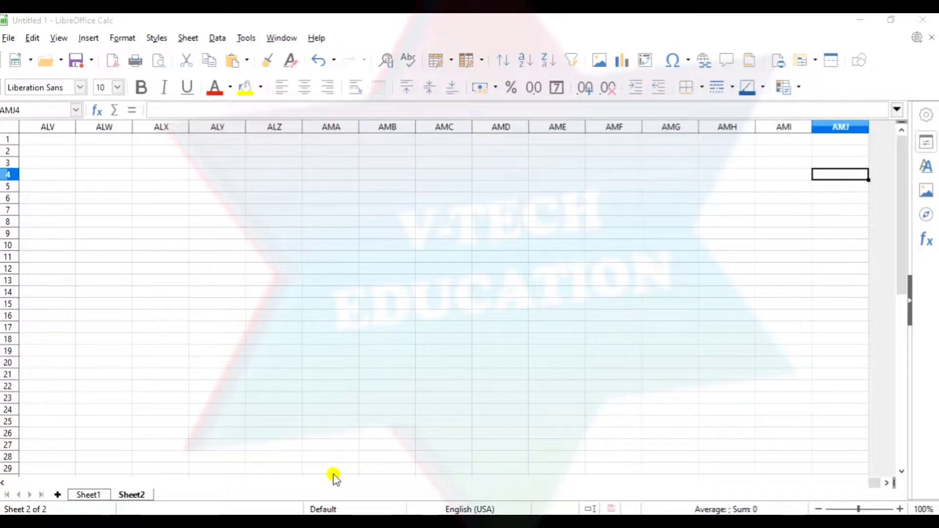
left_click(346, 400)
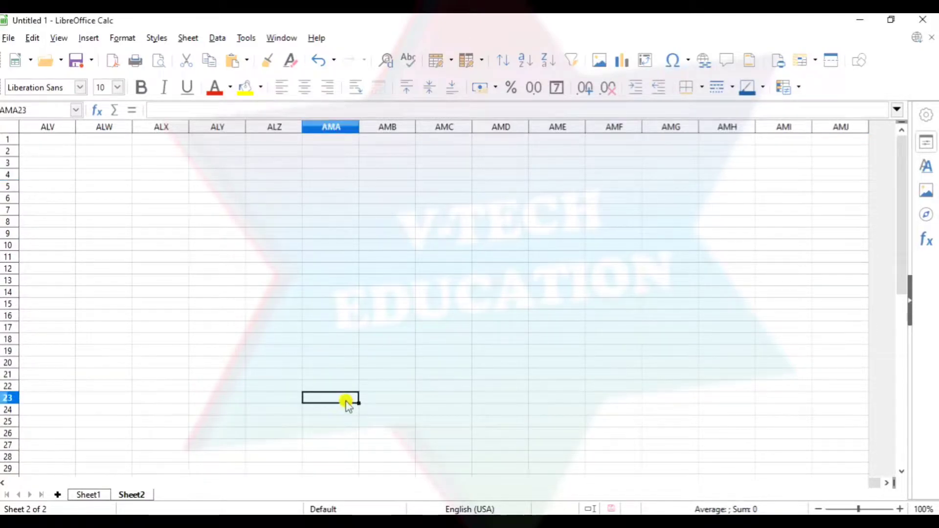
key("Home")
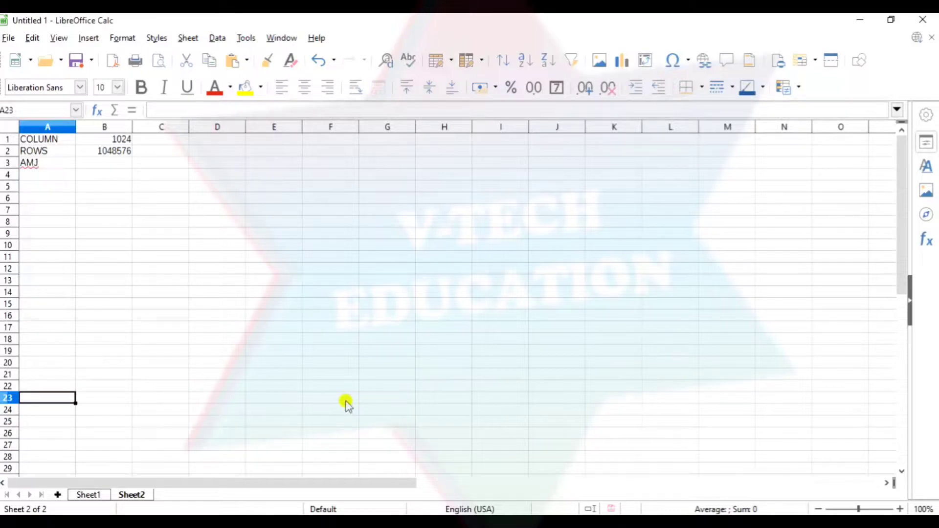
key("Up")
key("Up")
key("Up")
key("Up")
key("Up")
key("Up")
key("Up")
key("Up")
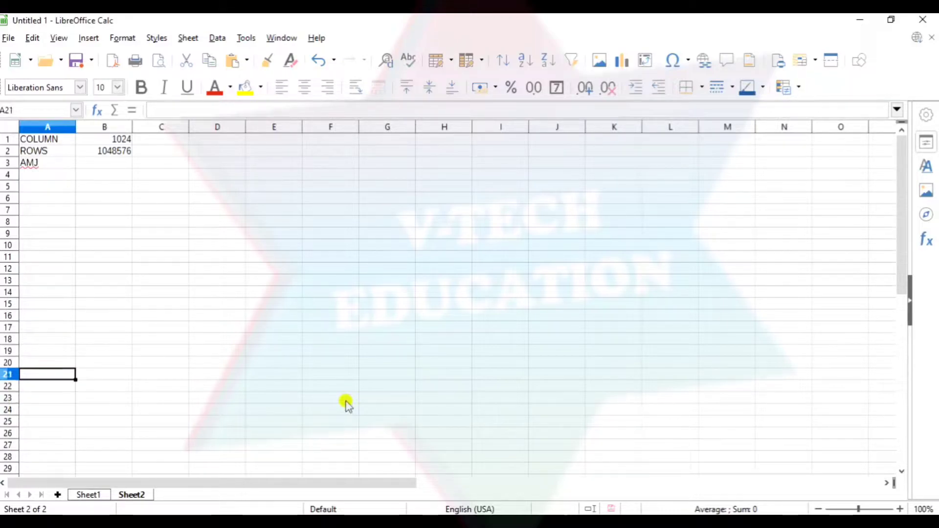
key("Up")
key("Up")
key("Up")
key("Up")
key("Up")
key("Up")
key("Up")
key("Up")
key("Up")
key("Up")
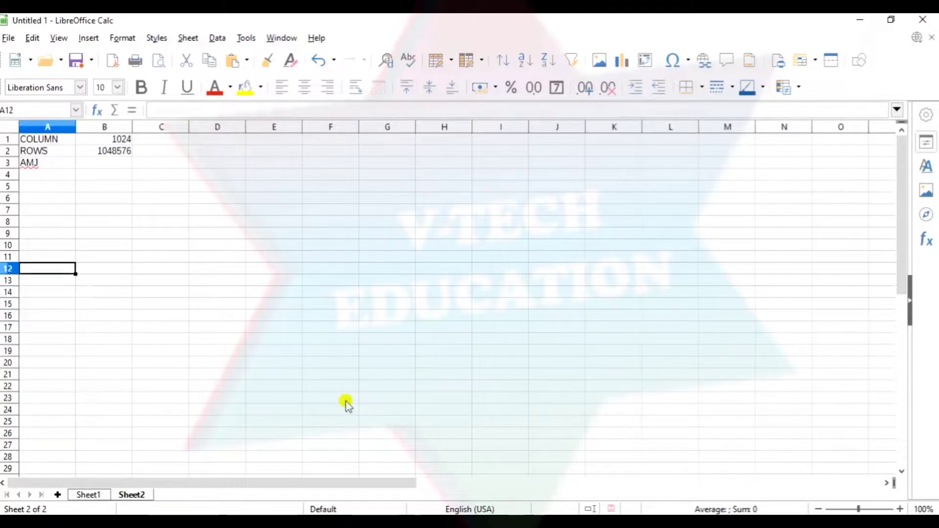
key("Up")
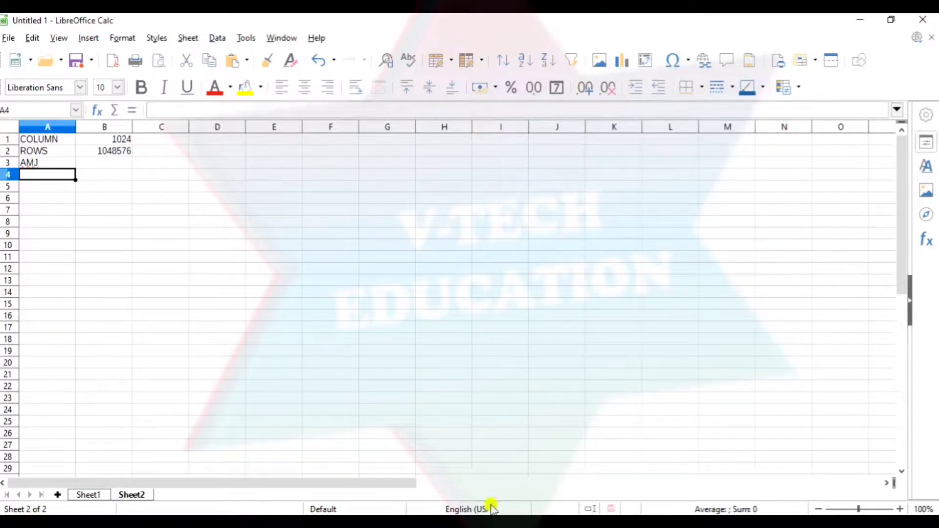
Select column F together with row 14, examine their intersection cell F14 and its address, and clear the selection.
left_click(345, 129)
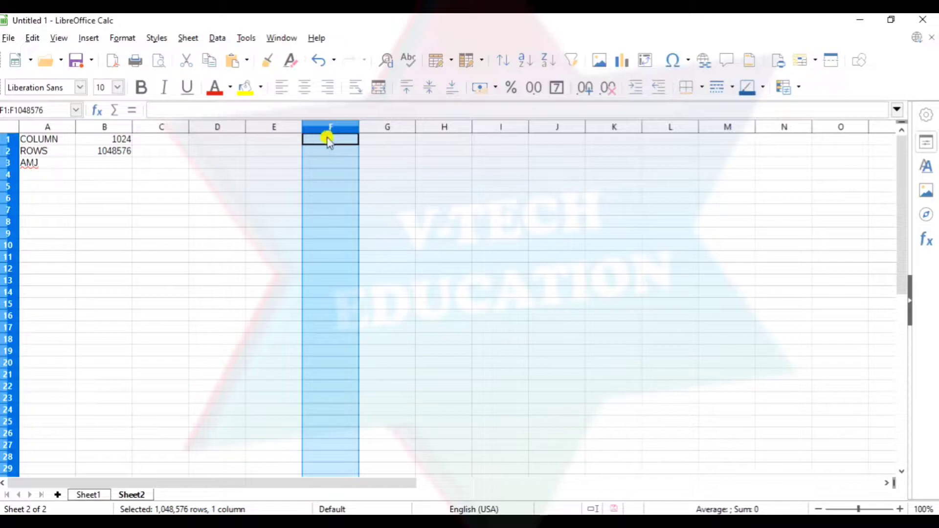
left_click(6, 293, "ctrl")
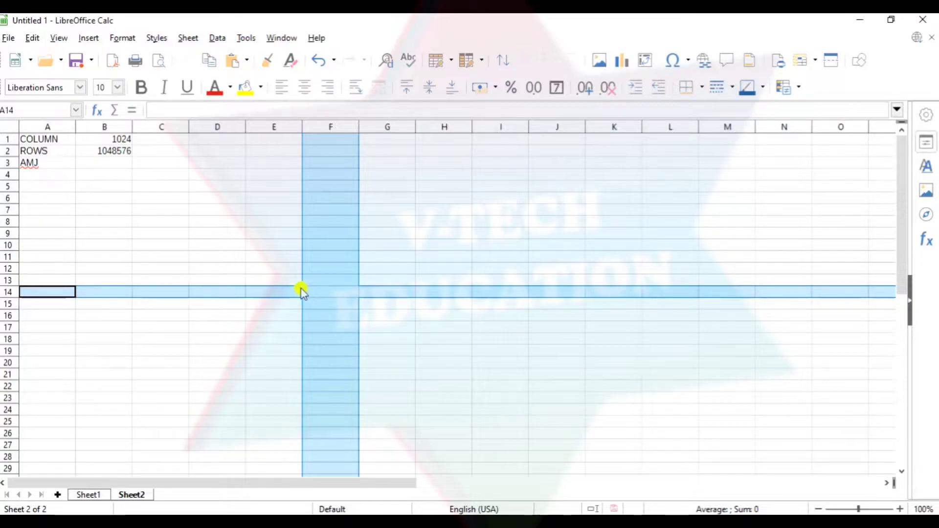
left_click(327, 292)
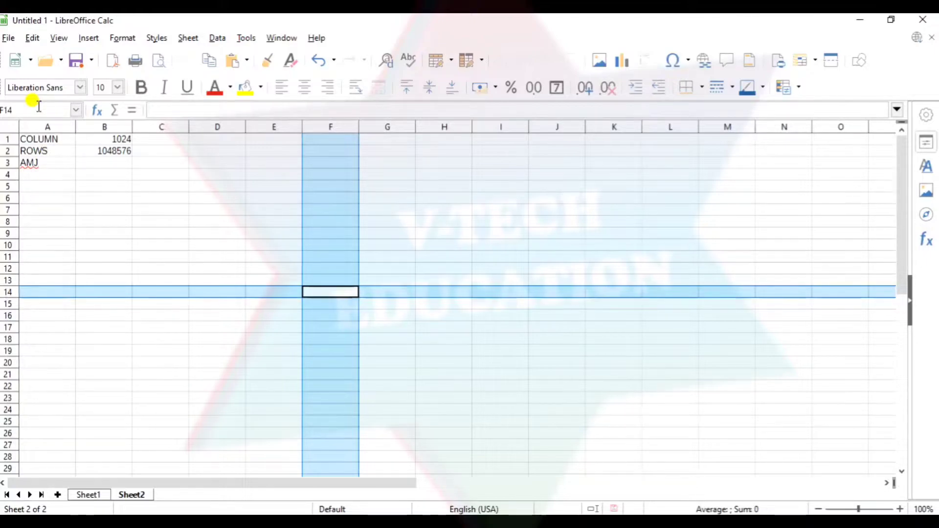
left_click(336, 268)
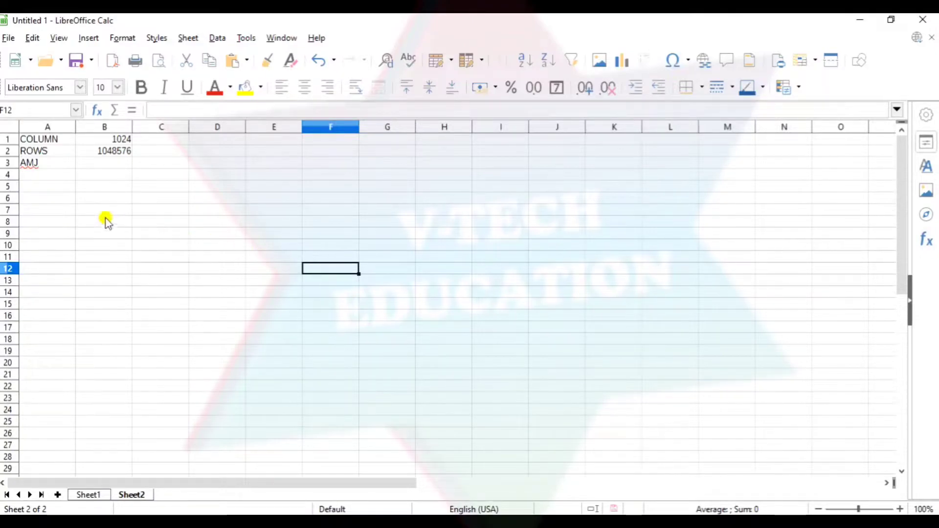
Enter the last cell's address, AMJ1048576, in cell D4, combining the column name in A3 with the row number in B2.
left_click(45, 165)
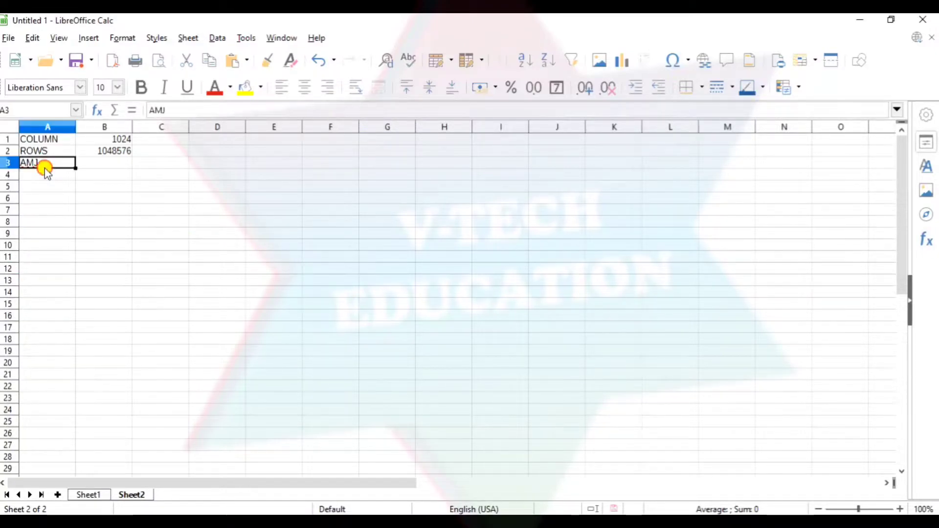
left_click(99, 155)
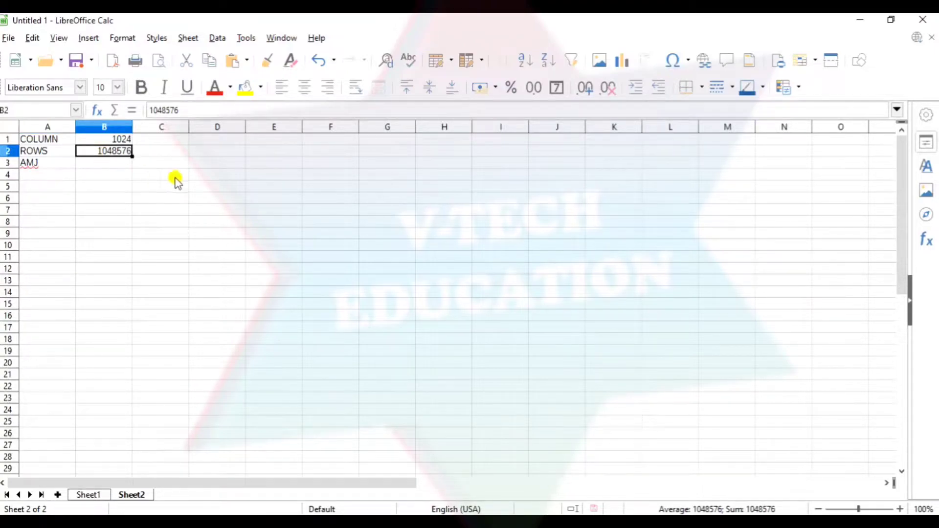
left_click(204, 177)
type("AM")
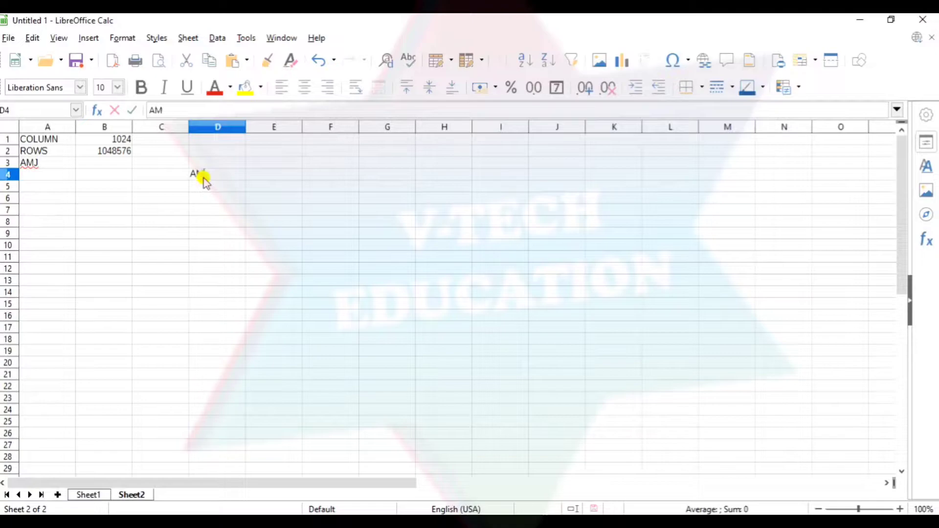
type("J1048576")
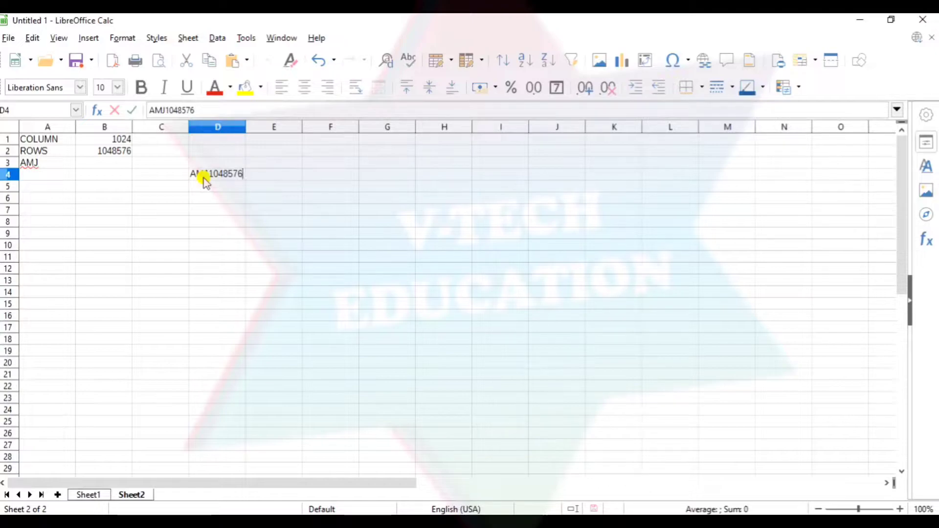
key("Return")
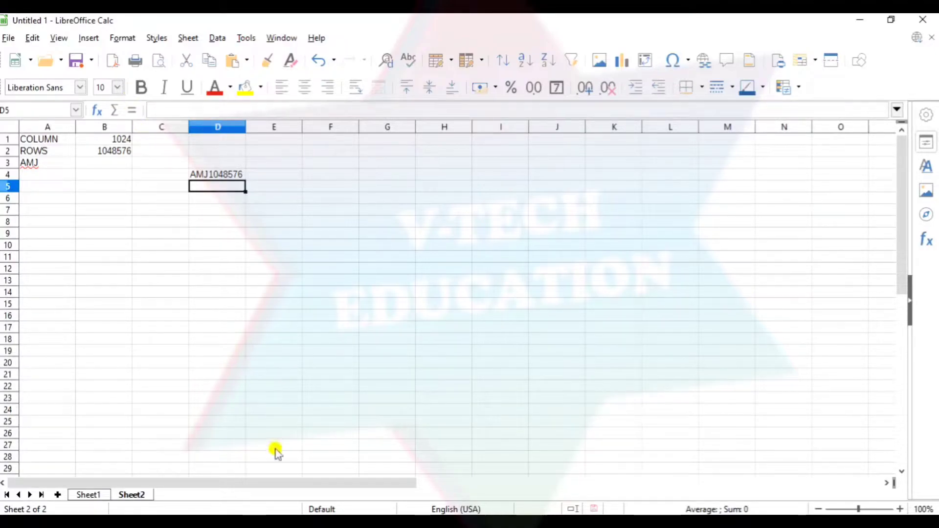
On Sheet1, enter the values 5, 6, 7, 8 and 9 in cells A2 to A6 under the SUM heading.
left_click(361, 521)
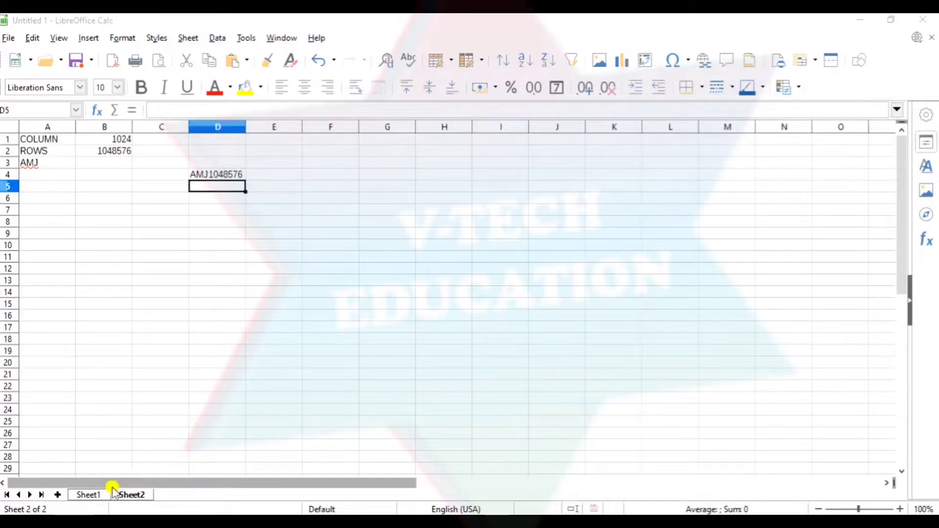
left_click(89, 495)
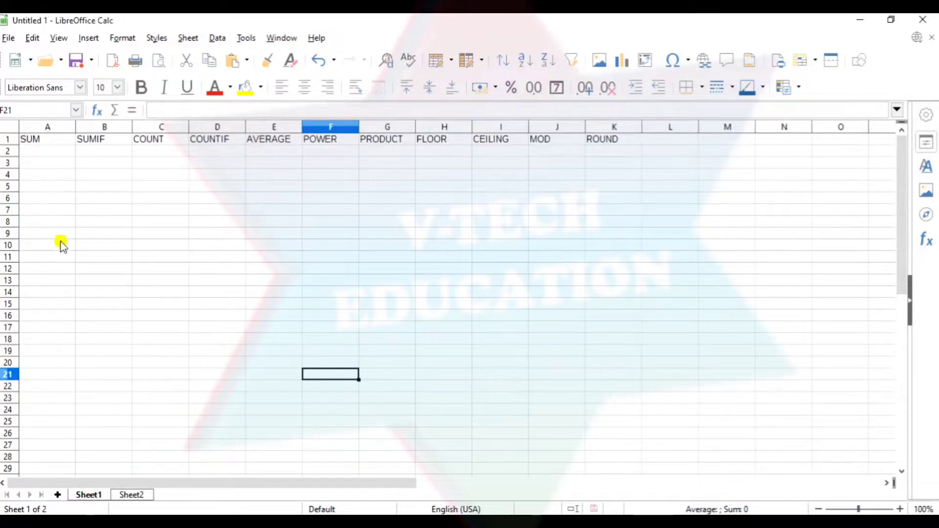
left_click(52, 156)
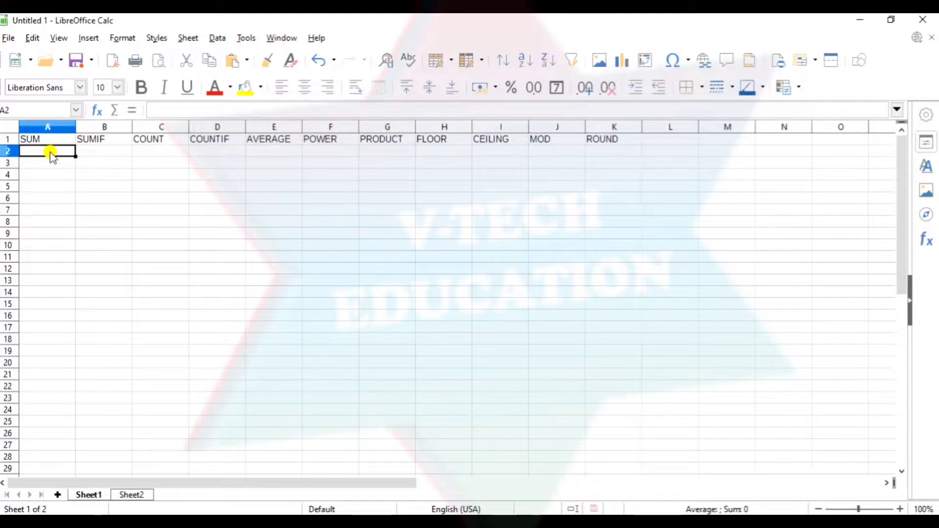
type("5")
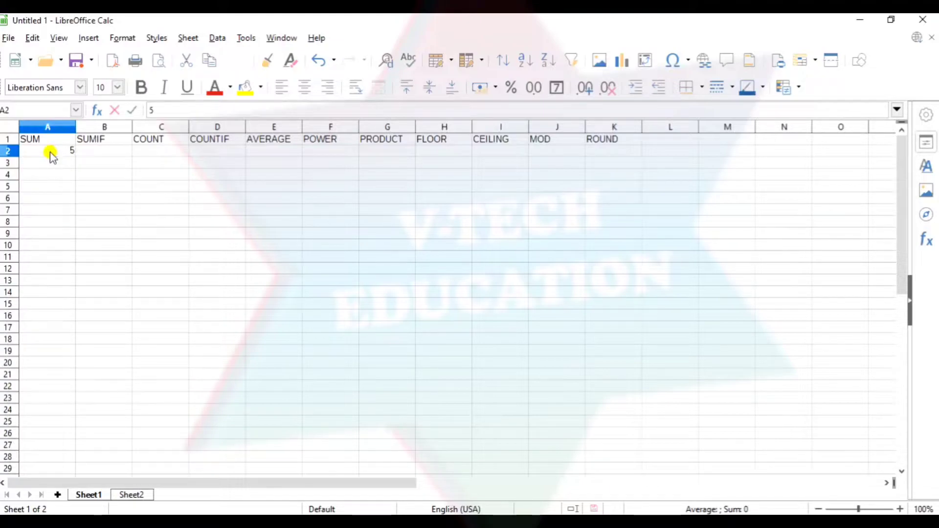
key("Return")
type("6")
key("Return")
type("7")
key("Return")
type("8")
key("Return")
type("9")
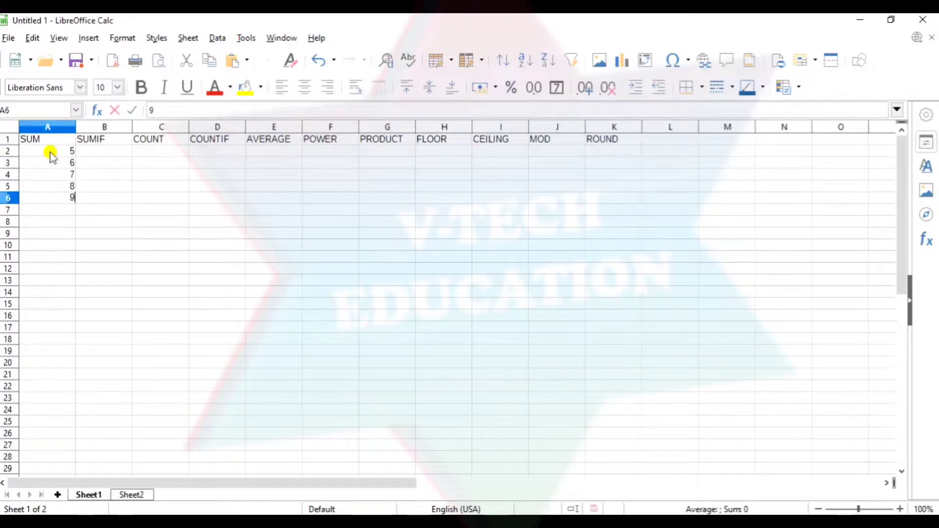
Total the five values in cell A7 with the formula =SUM(A2,A3,A4,A6,A5), referencing each cell individually.
left_click(43, 212)
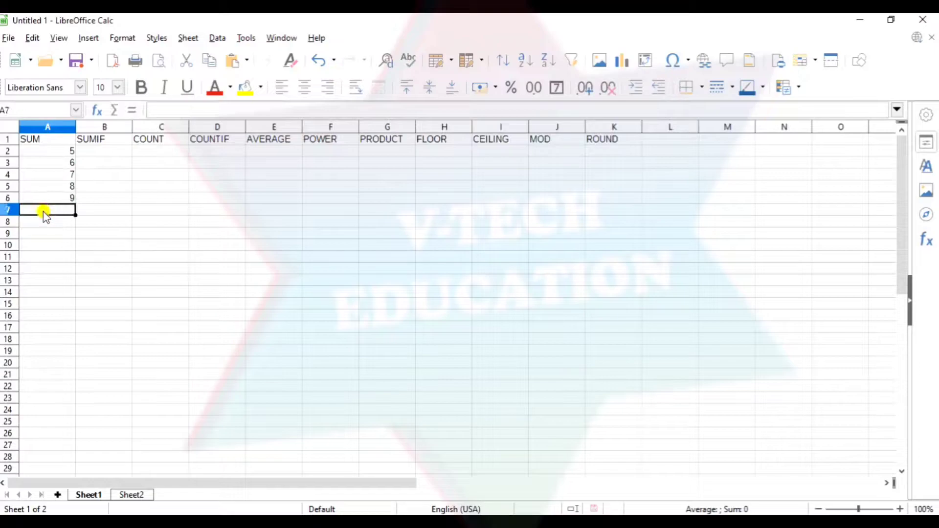
type("=")
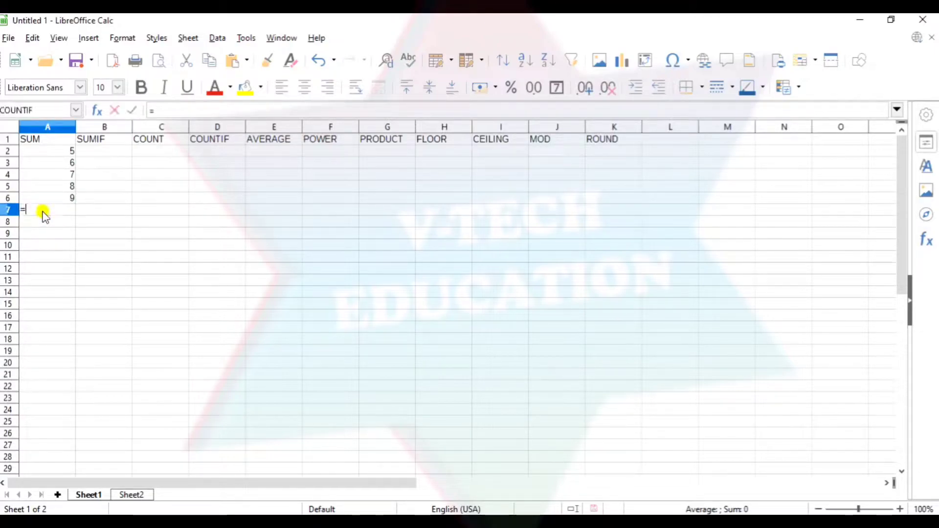
type("SUM")
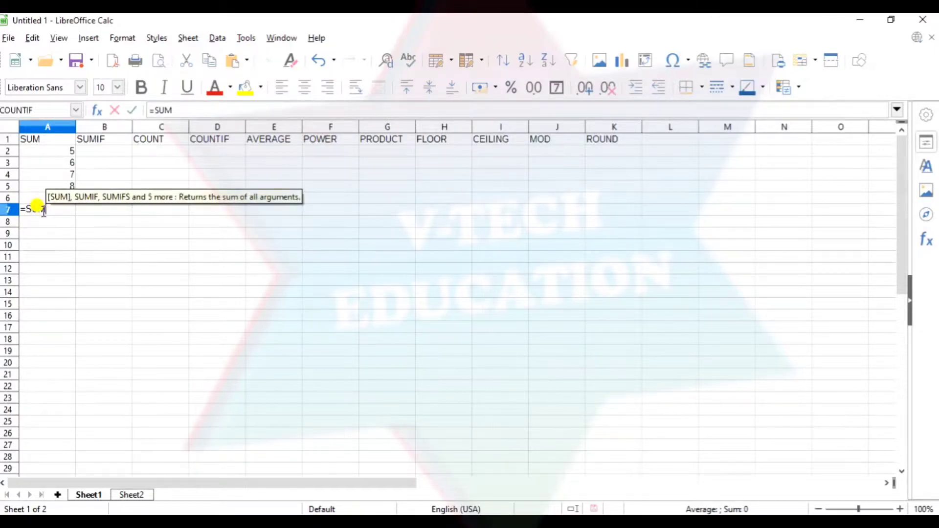
type("(")
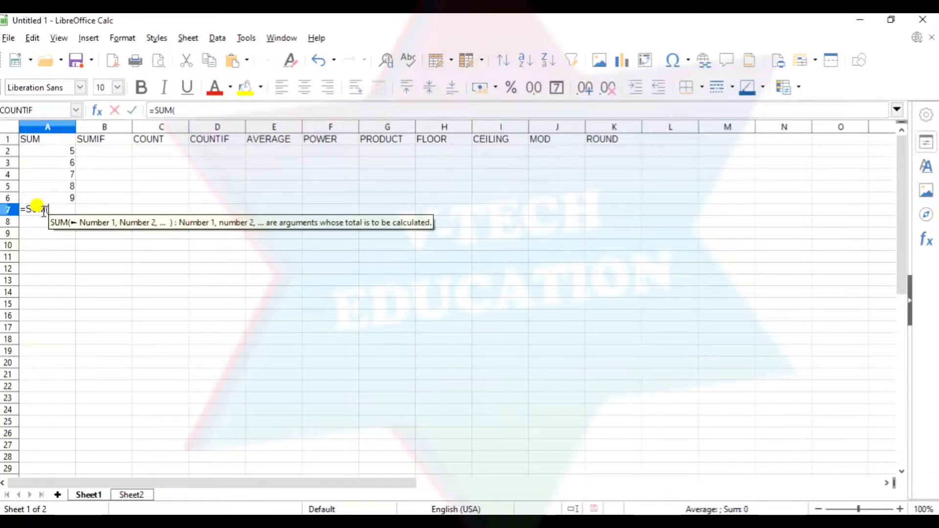
left_click(55, 151)
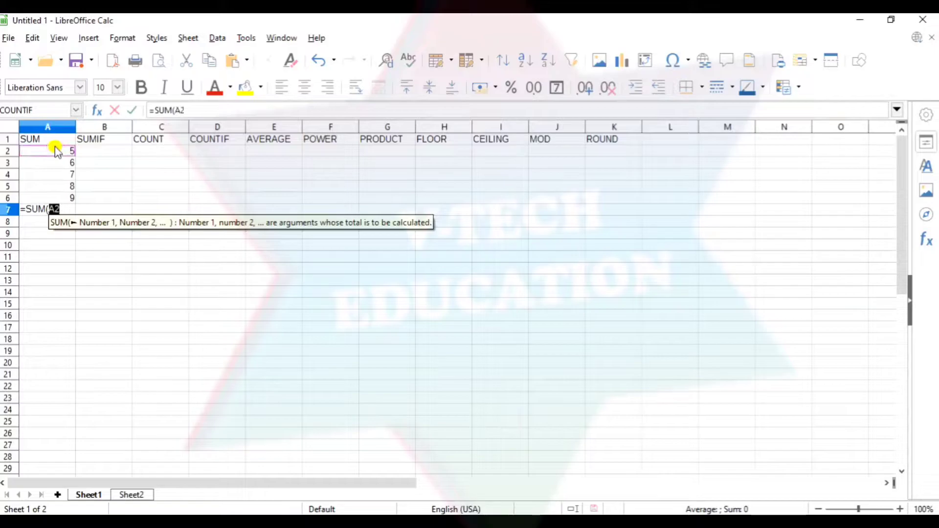
type(",")
left_click(55, 165)
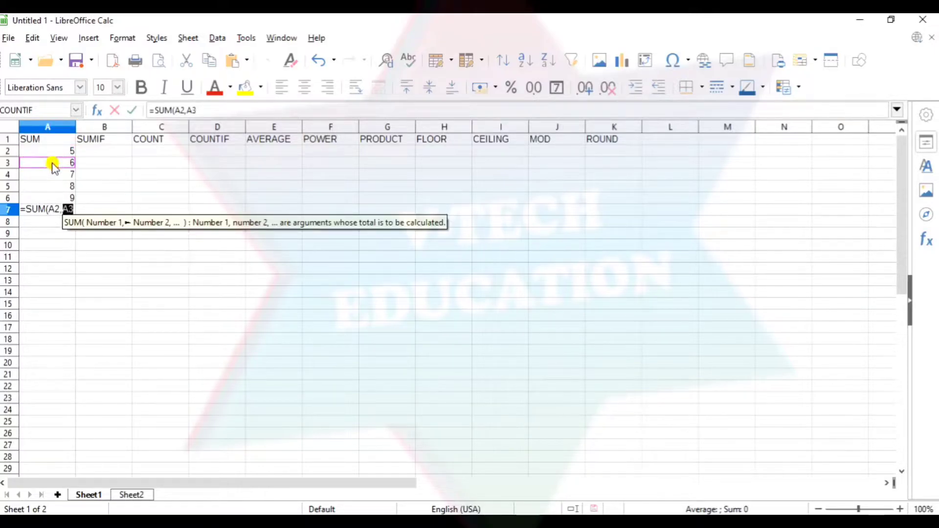
type(",")
left_click(53, 177)
type(",")
left_click(51, 196)
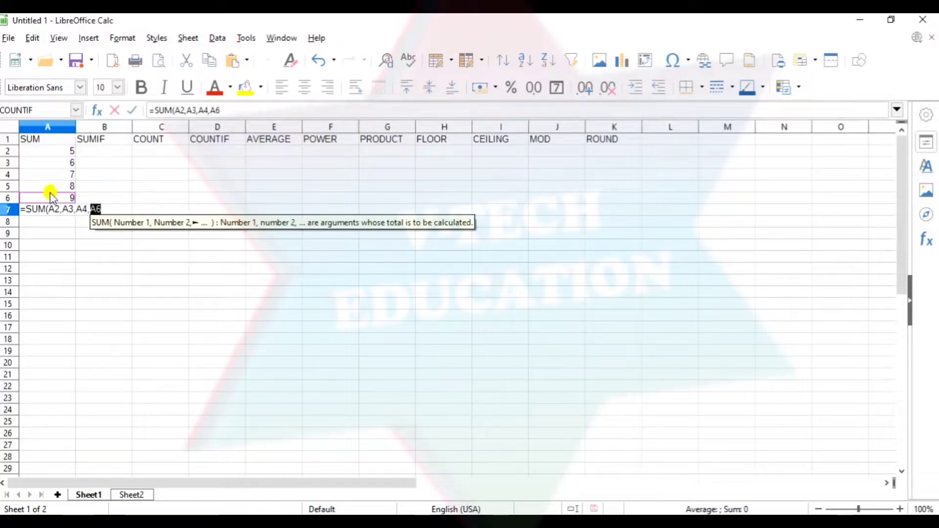
type(",")
left_click(52, 188)
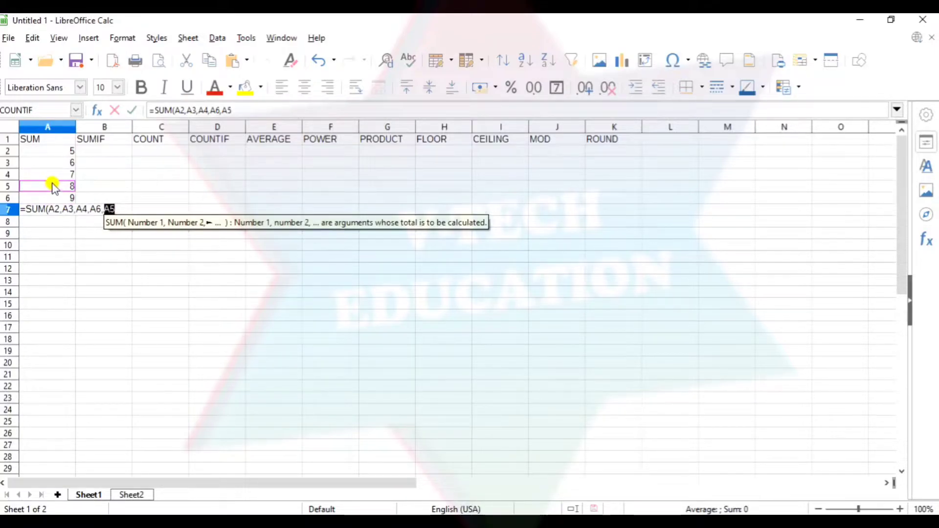
type(")")
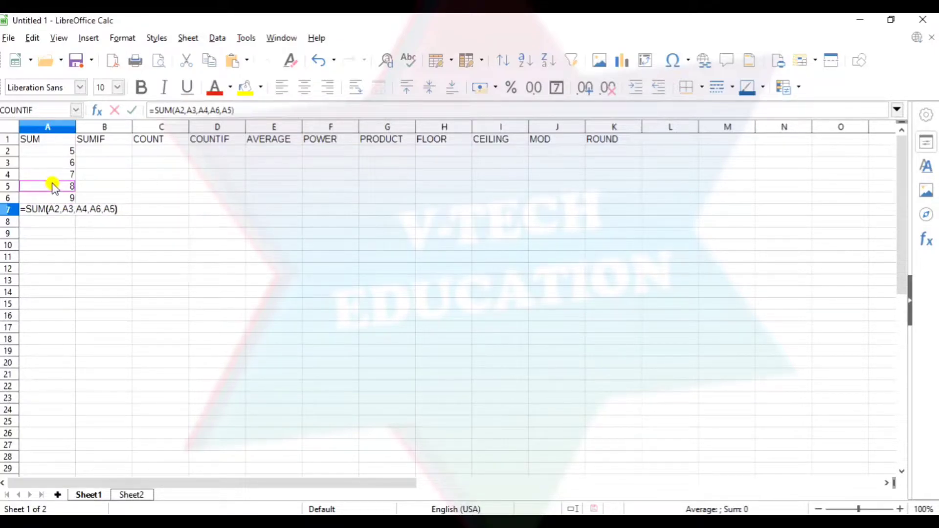
key("Return")
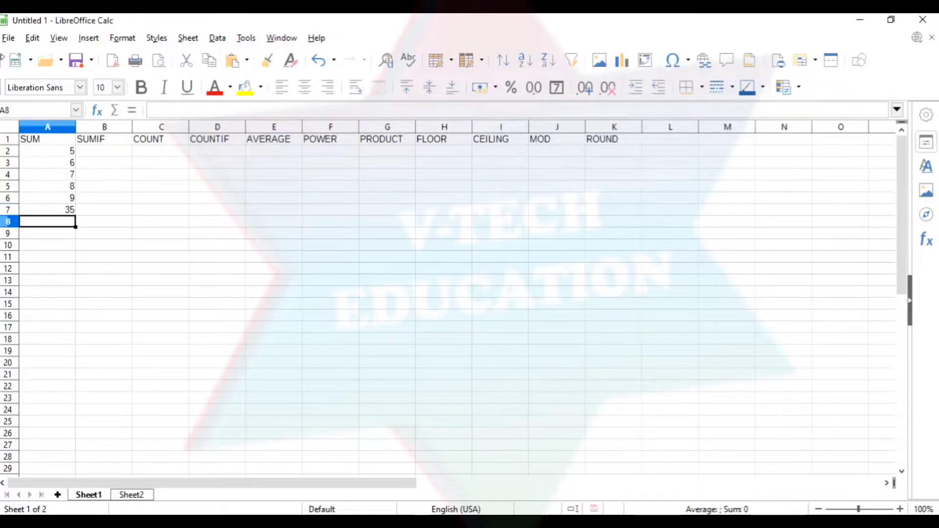
Examine the SUM formula in cell A7 and the cells it references, leaving the formula as it is.
left_click(41, 210)
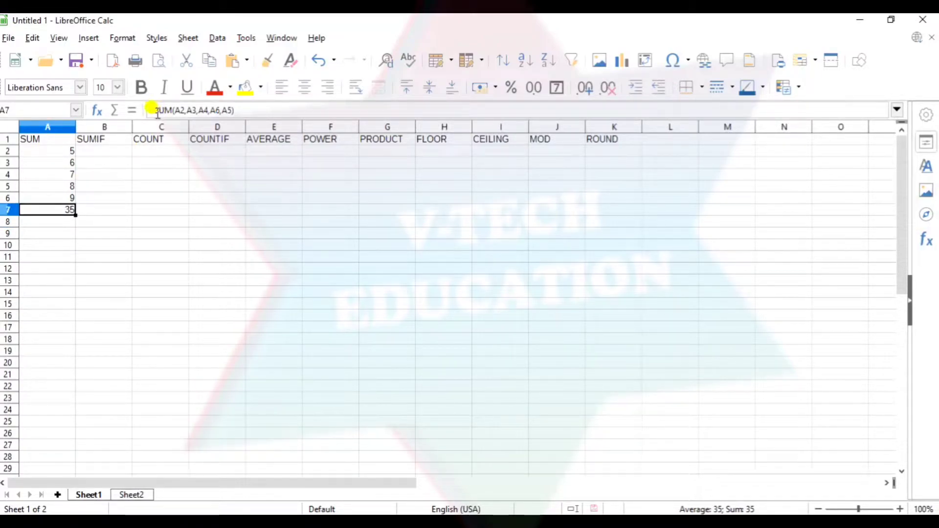
left_click(151, 111)
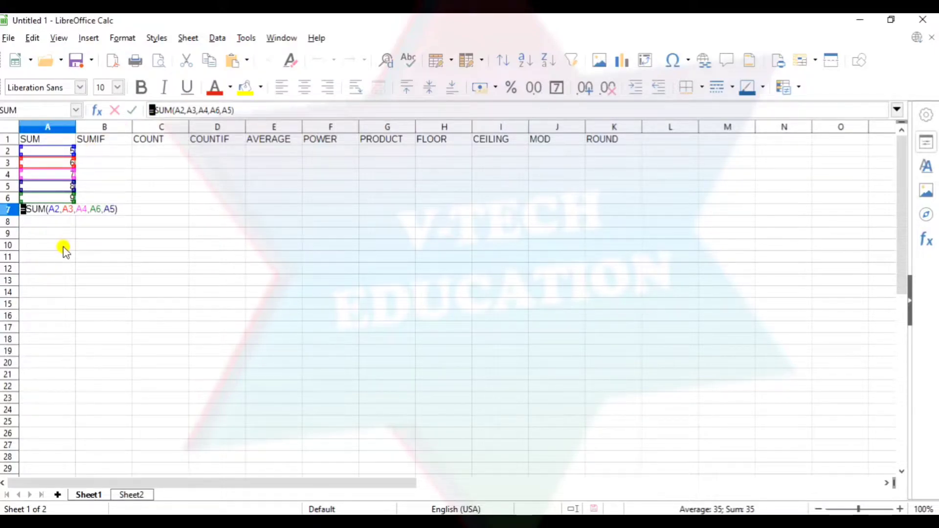
key("Return")
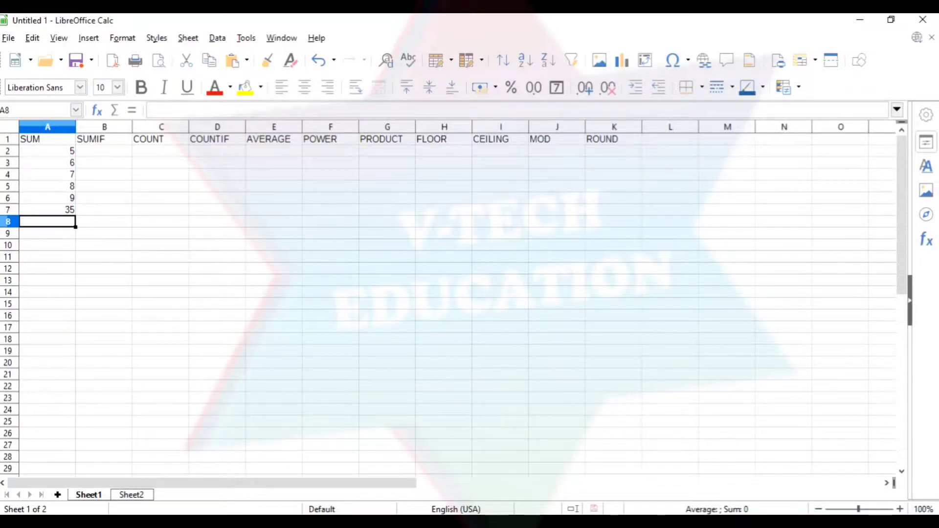
Enter the values 4, 5, 4, 8, 6 and 4 in cells B2 to B7 under the SUMIF heading.
left_click(104, 151)
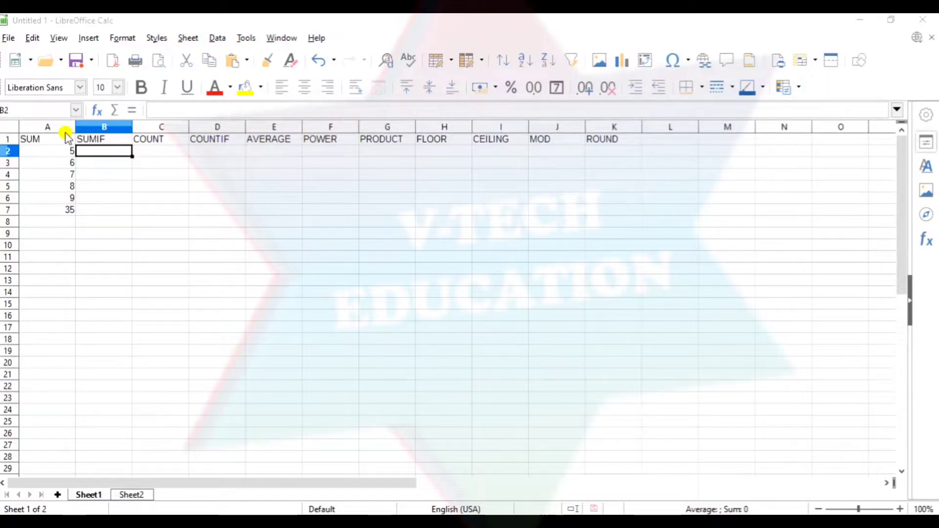
left_click(99, 155)
type("4")
key("Return")
type("5")
key("Return")
type("4")
key("Return")
type("8")
key("Return")
type("6")
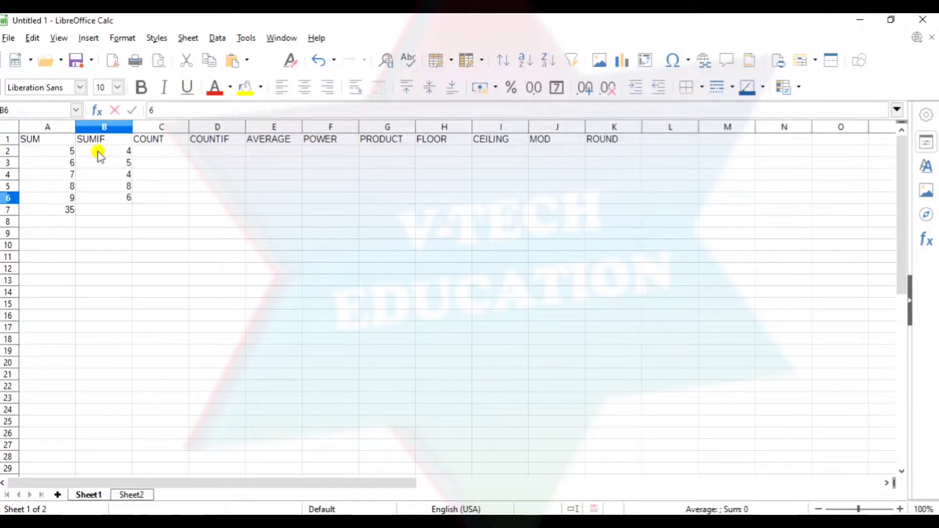
key("Return")
type("4")
key("Return")
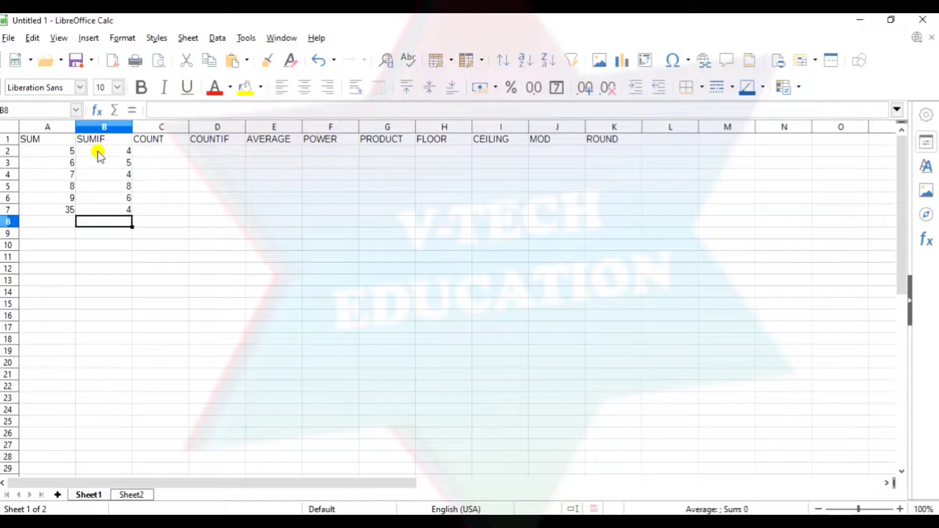
Sum only the values equal to 4 in cell B8 with the formula =SUMIF(B2:B7,4,B2:B7).
type("=SUMIF")
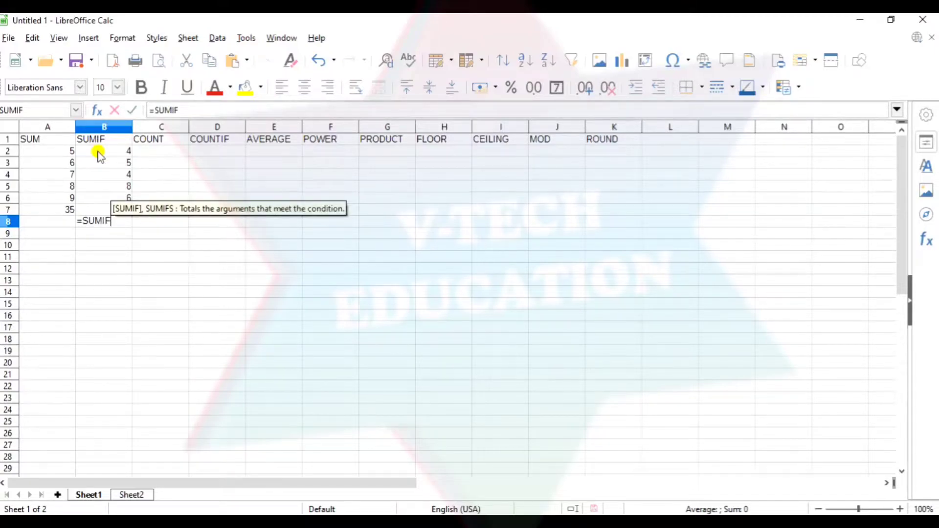
key("Return")
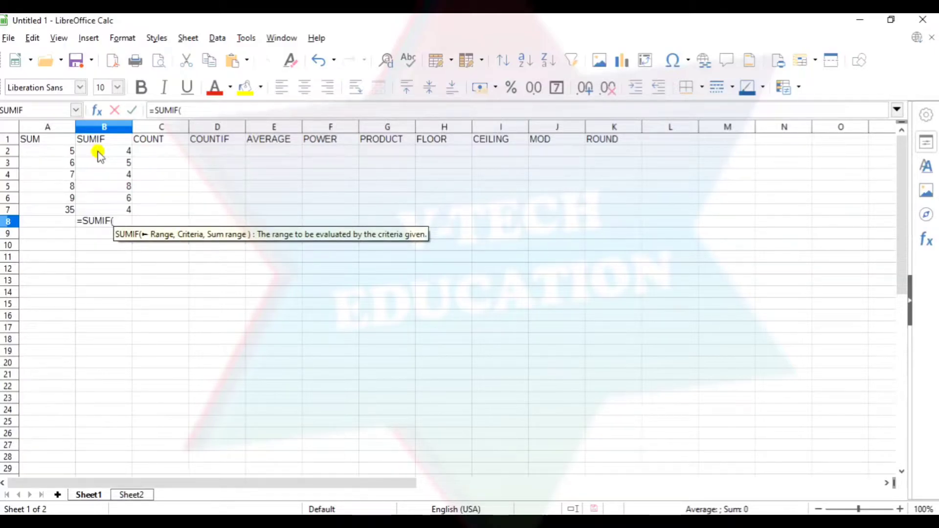
left_click_drag(93, 154, 99, 207)
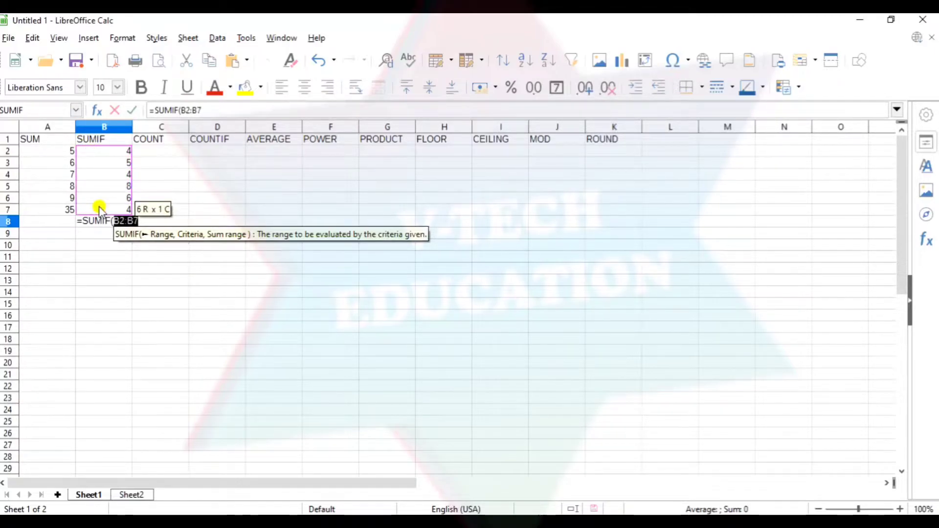
type(",")
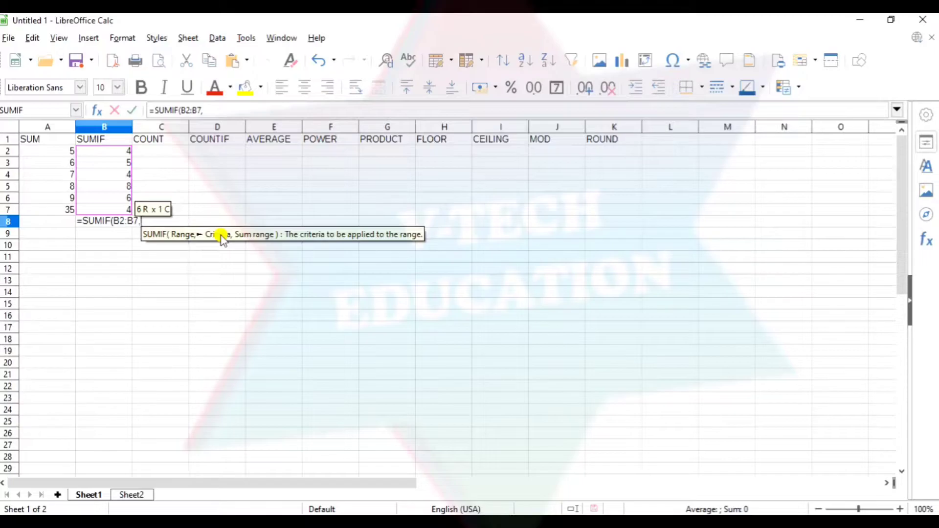
type("4")
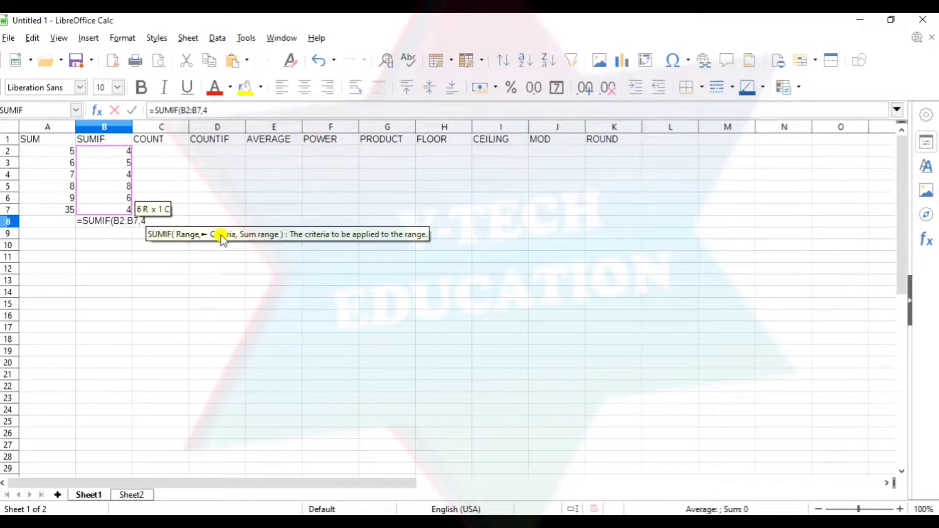
type(",")
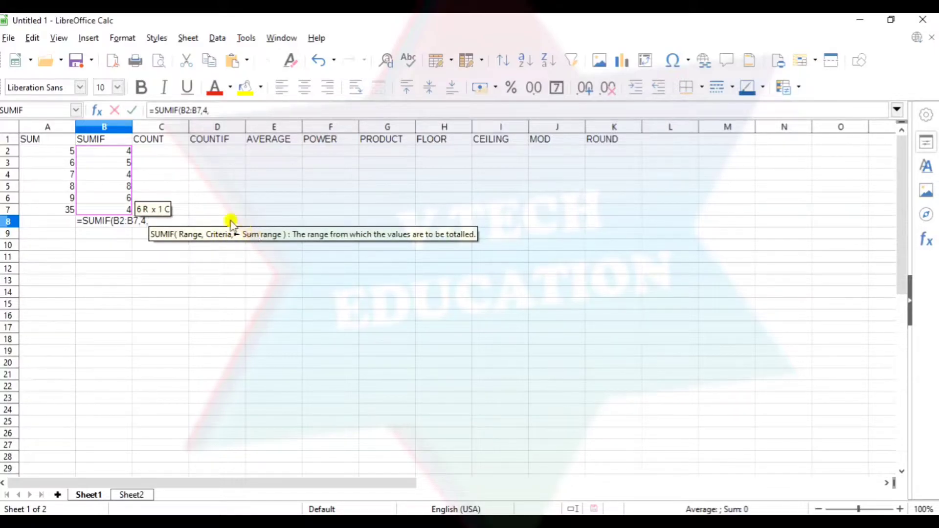
left_click_drag(109, 152, 112, 209)
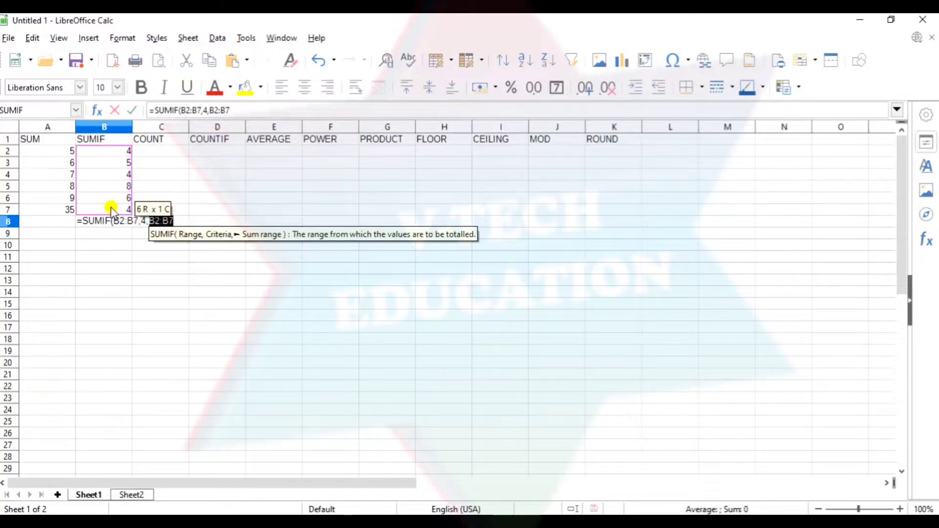
type(")")
key("Return")
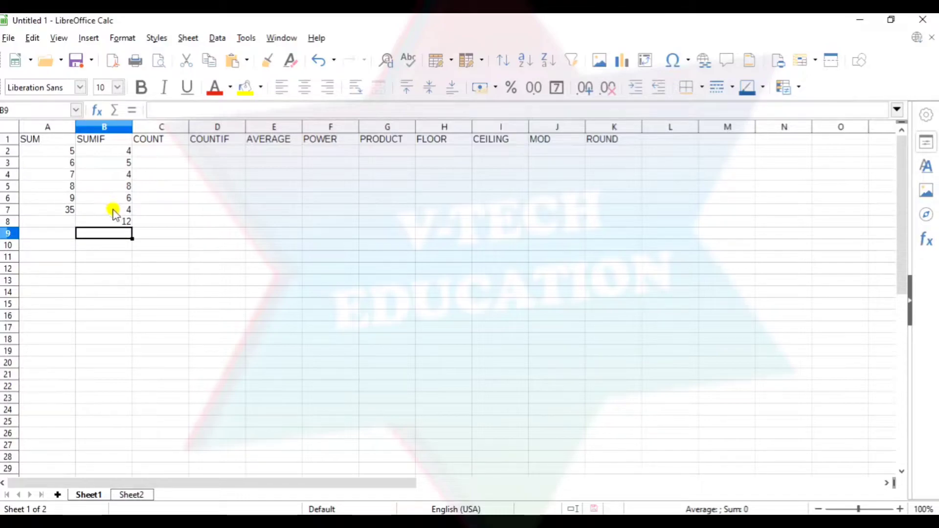
Enter the letter A in cell C2 under the COUNT heading.
left_click(140, 152)
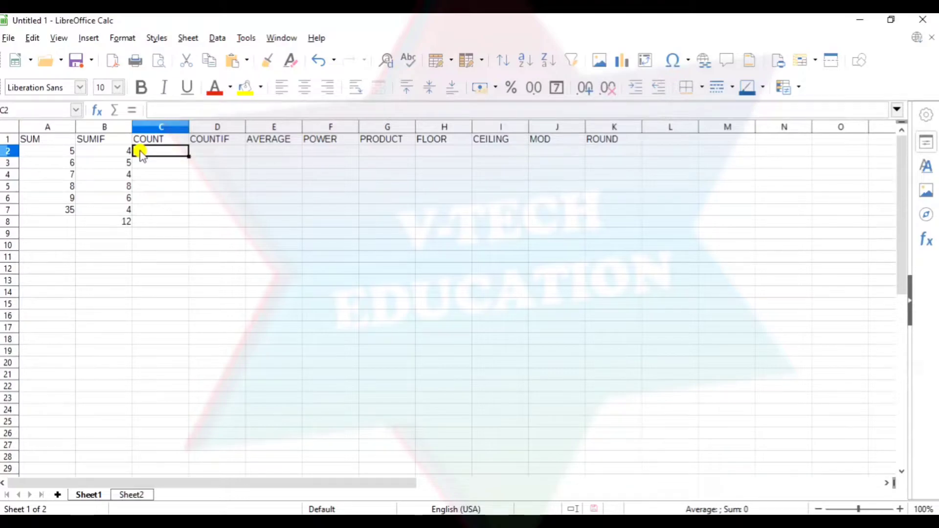
type("A")
key("BackSpace")
key("Return")
type("4H")
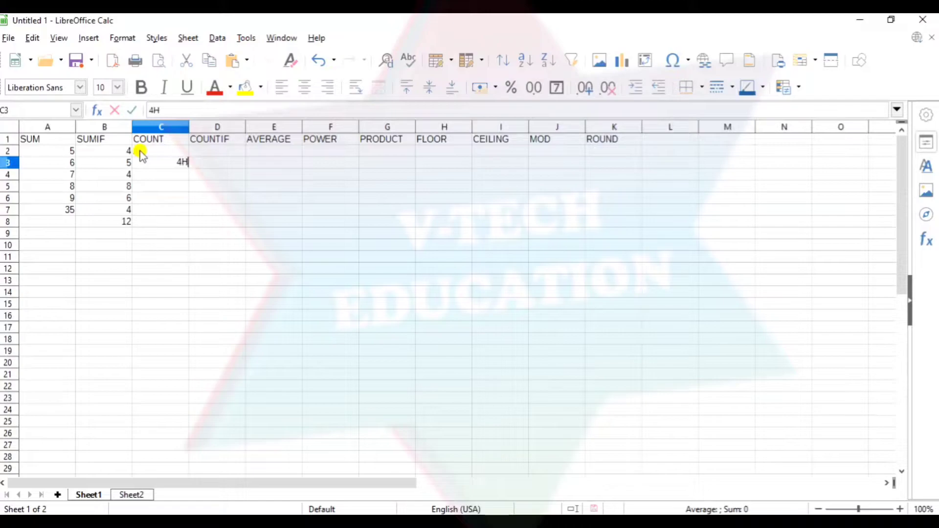
key("Return")
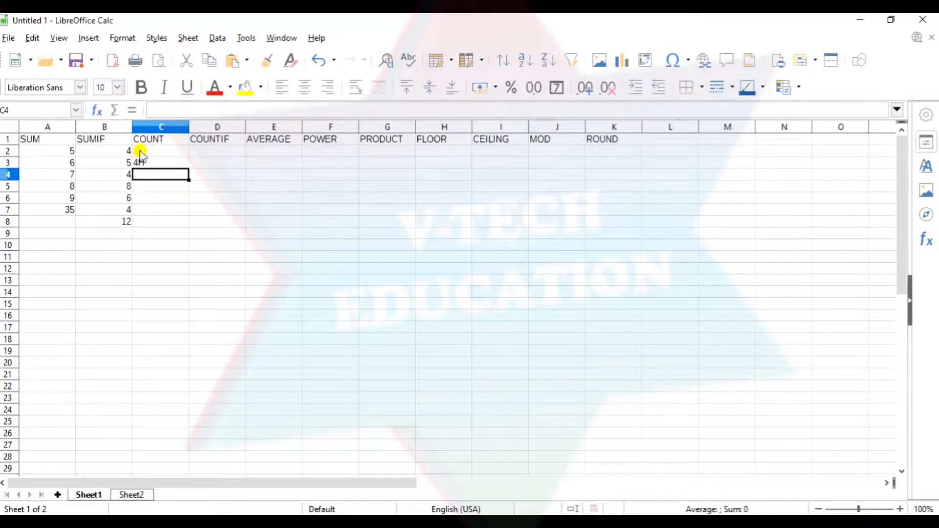
key("BackSpace")
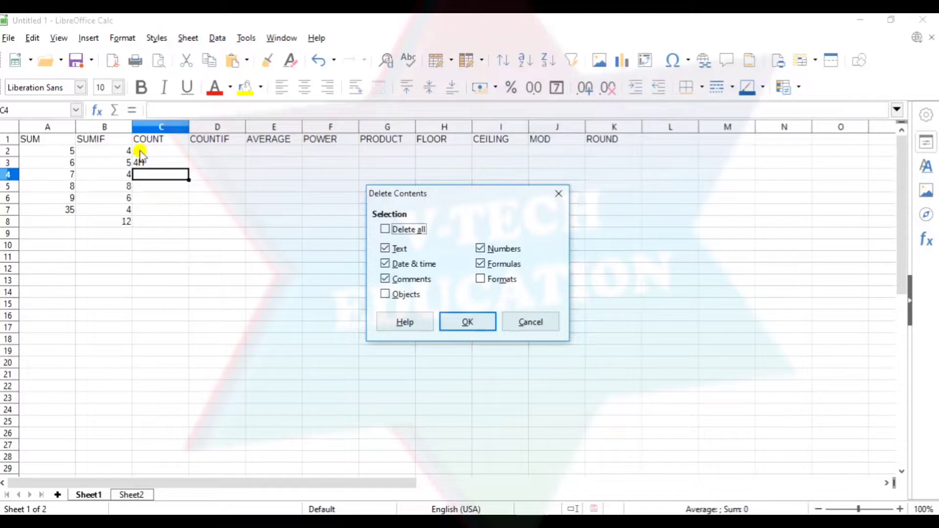
key("Return")
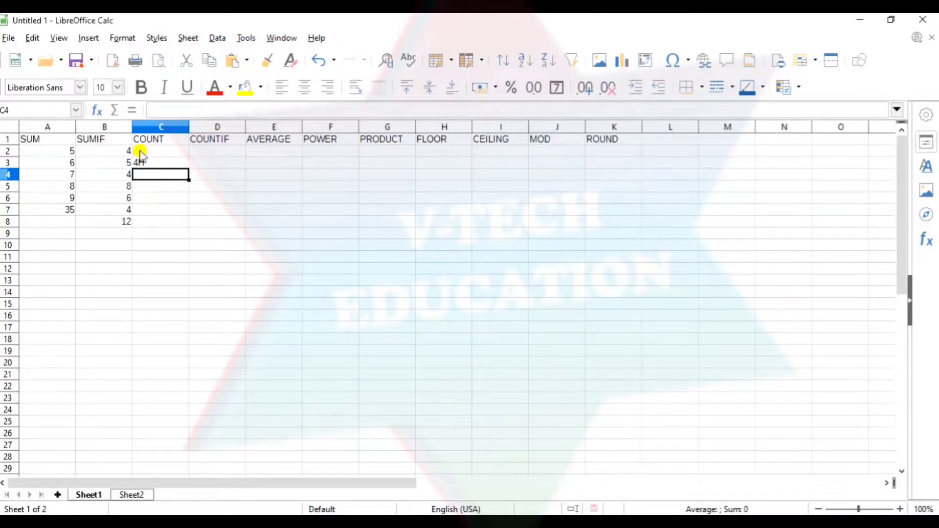
Enter 4, H, 5, 5 and 6 in cells C3 to C7 of the COUNT column.
key("Up")
type("4")
key("Return")
type("H")
key("Return")
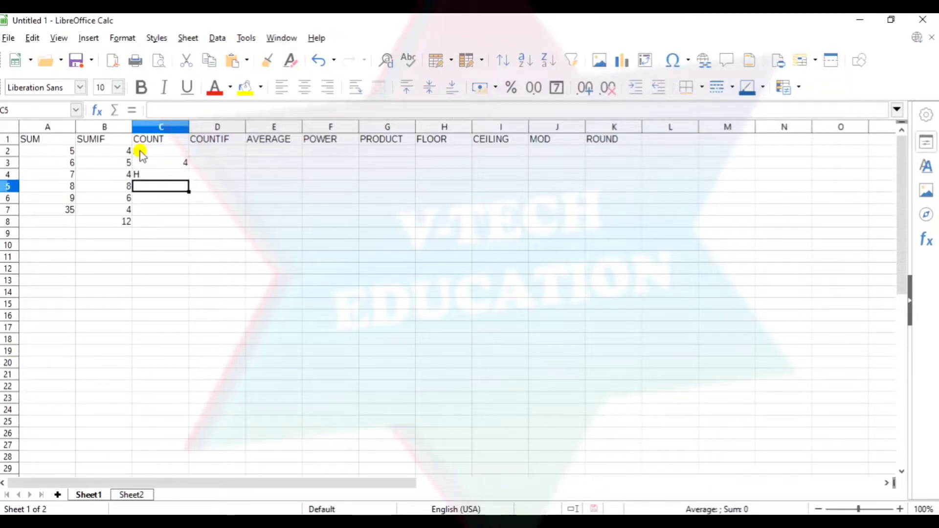
type("5")
key("Return")
type("5")
key("Return")
type("6")
key("Return")
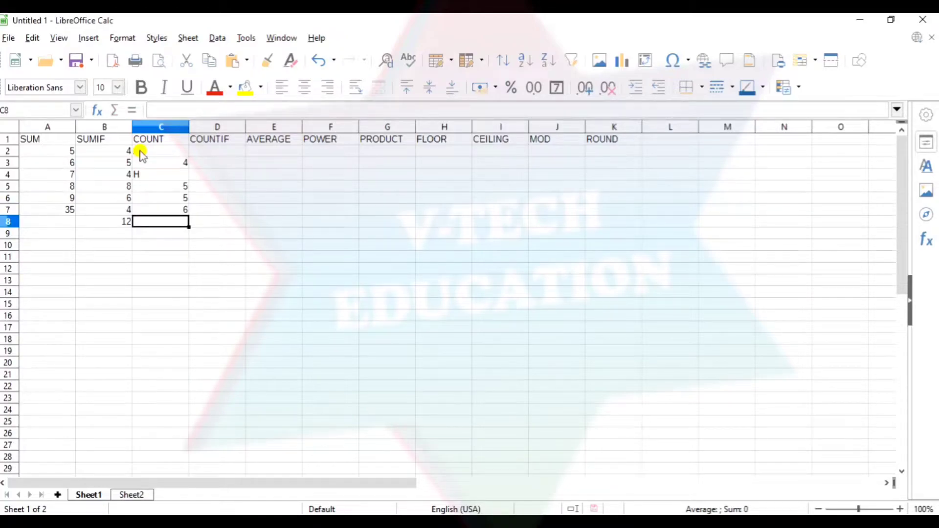
Count the numeric entries of the COUNT column in cell C8 with the formula =COUNT(C2:C7).
type("=")
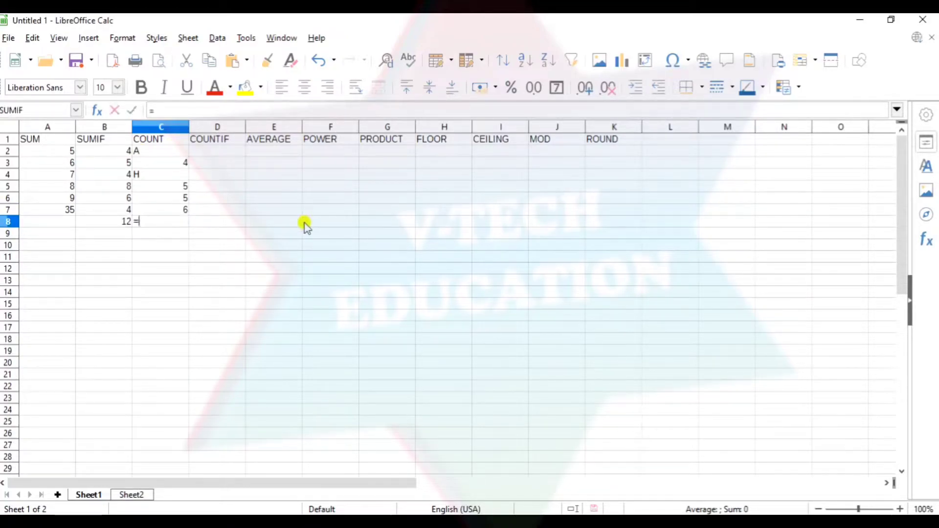
type("COUNT(")
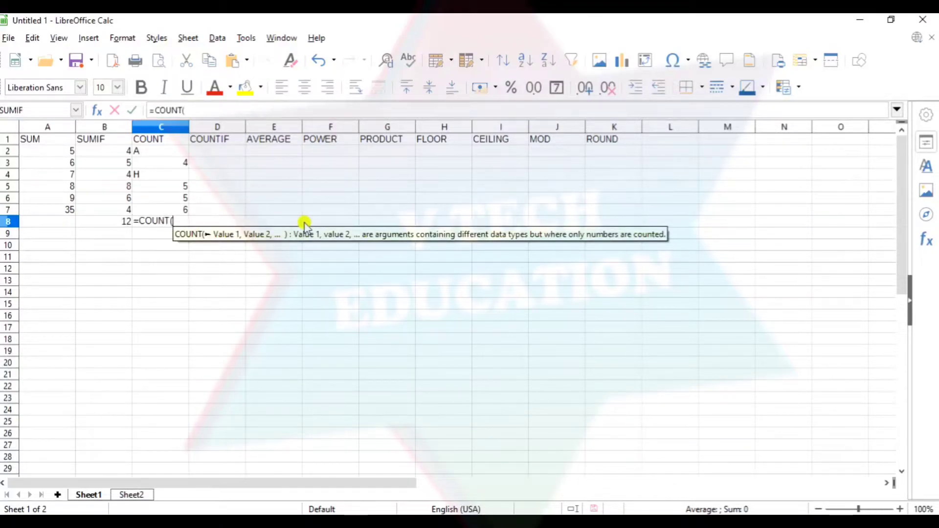
left_click_drag(171, 154, 172, 210)
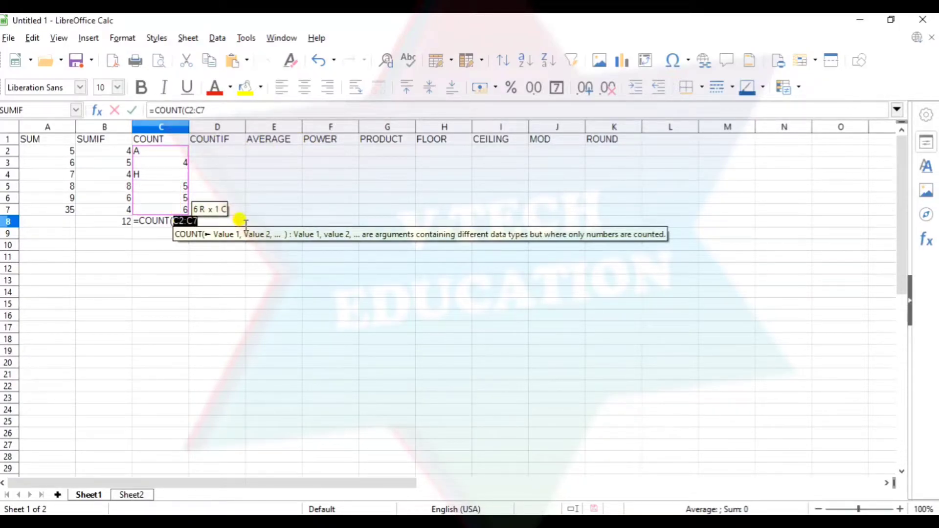
type(")")
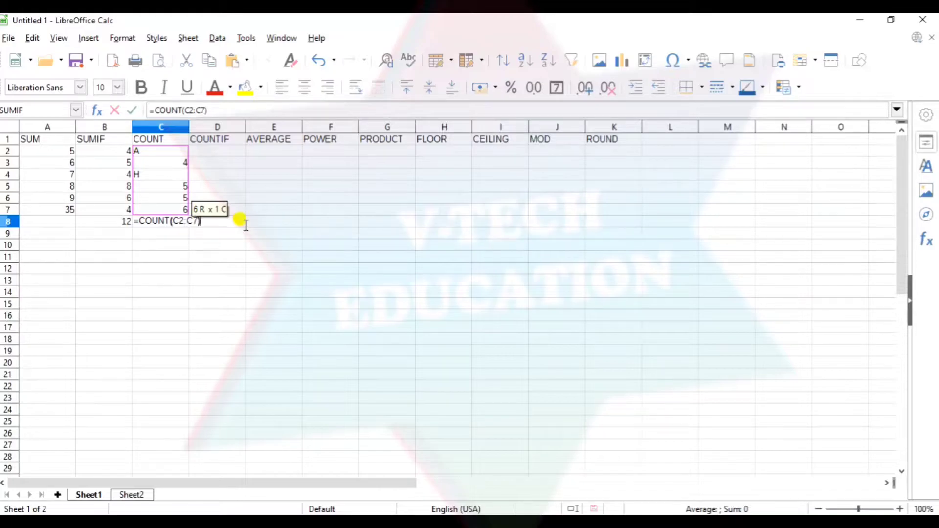
key("Return")
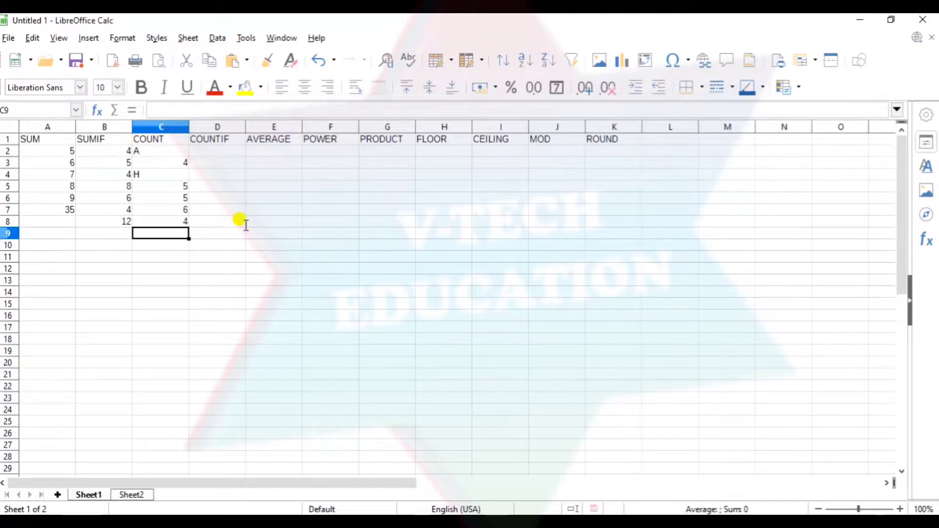
Enter U, J, J, K, U, 4 and R in cells D2 to D8 under the COUNTIF heading.
left_click(229, 151)
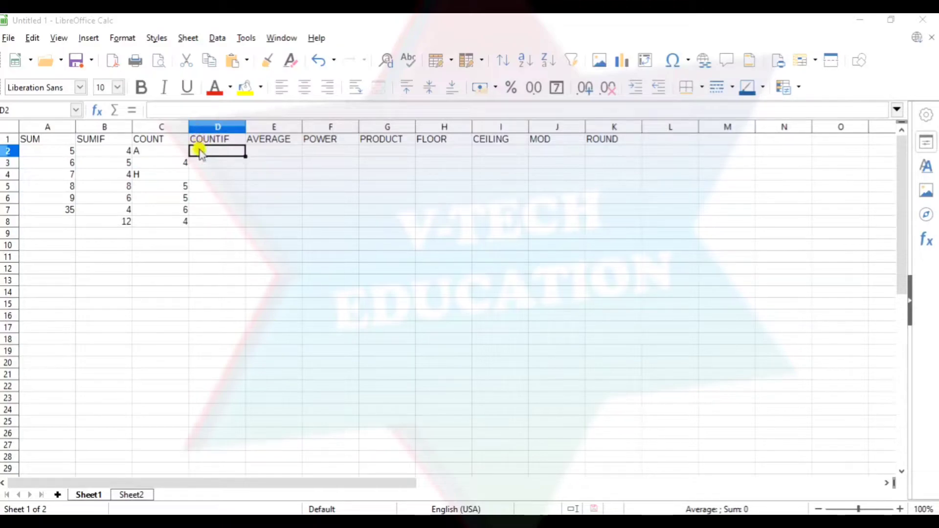
type("U")
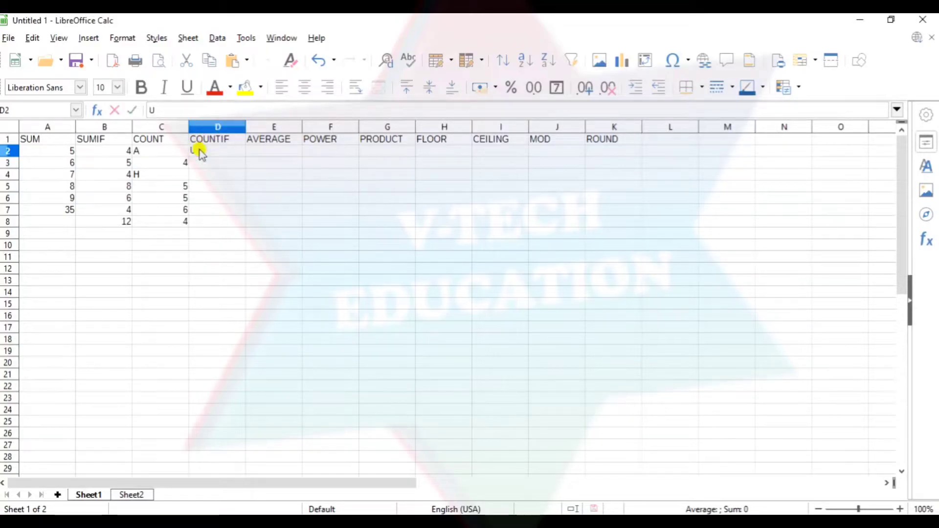
key("Return")
type("J")
key("Return")
type("J")
key("Return")
type("K")
key("Return")
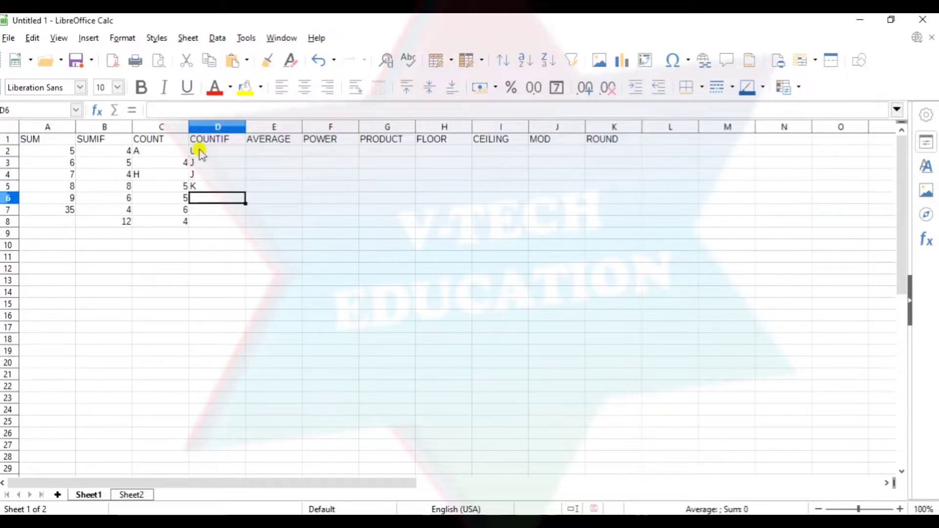
type("U")
key("Return")
type("4")
key("Return")
type("R")
key("Return")
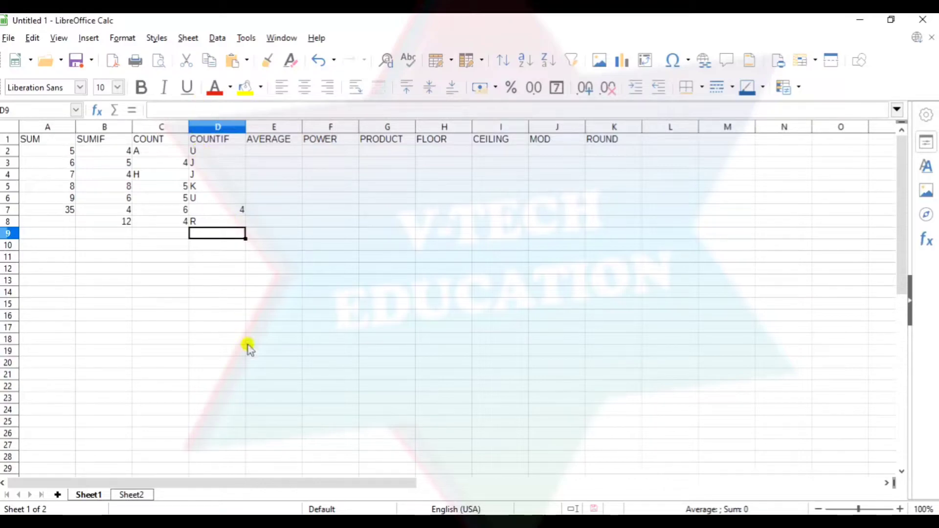
Count the cells containing J in cell D9 with the formula =COUNTIF(D2:D8,"J").
left_click(333, 522)
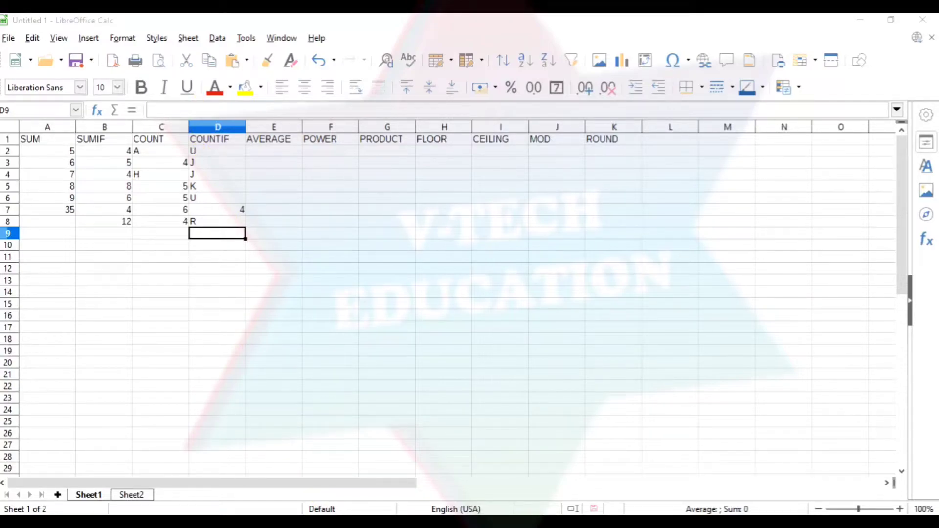
left_click(304, 387)
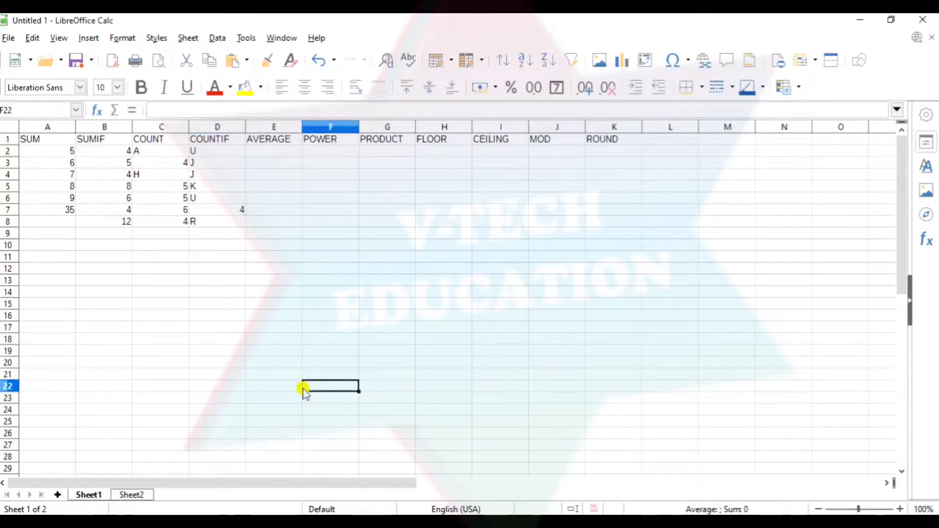
left_click(198, 234)
type("=")
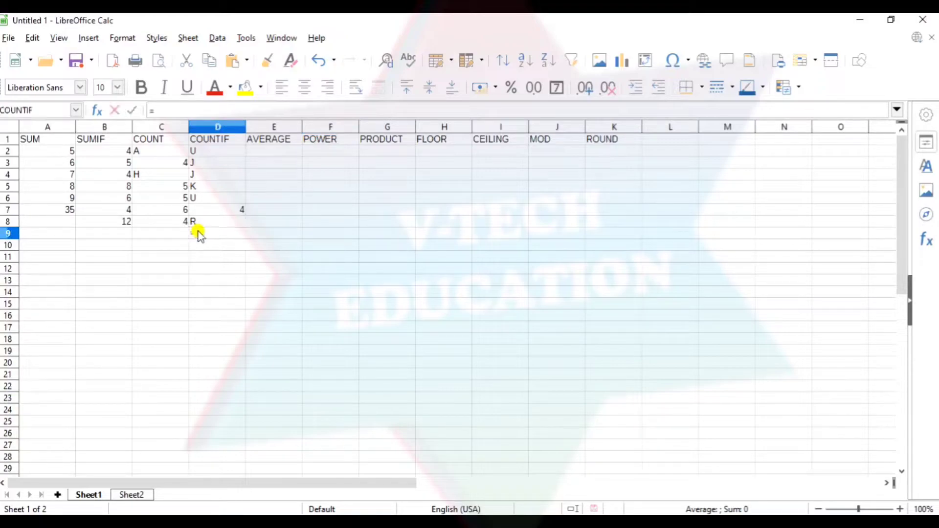
type("COUNT")
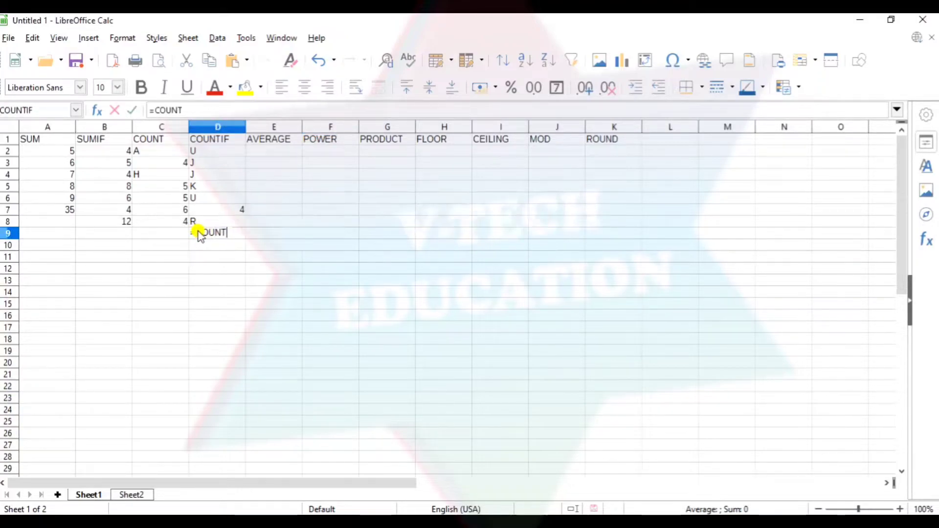
type("IF(")
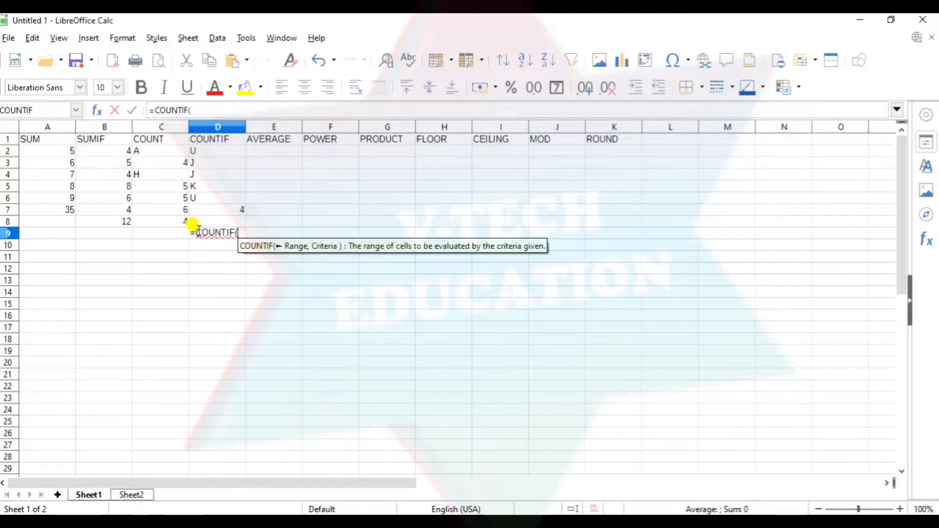
left_click_drag(204, 151, 221, 222)
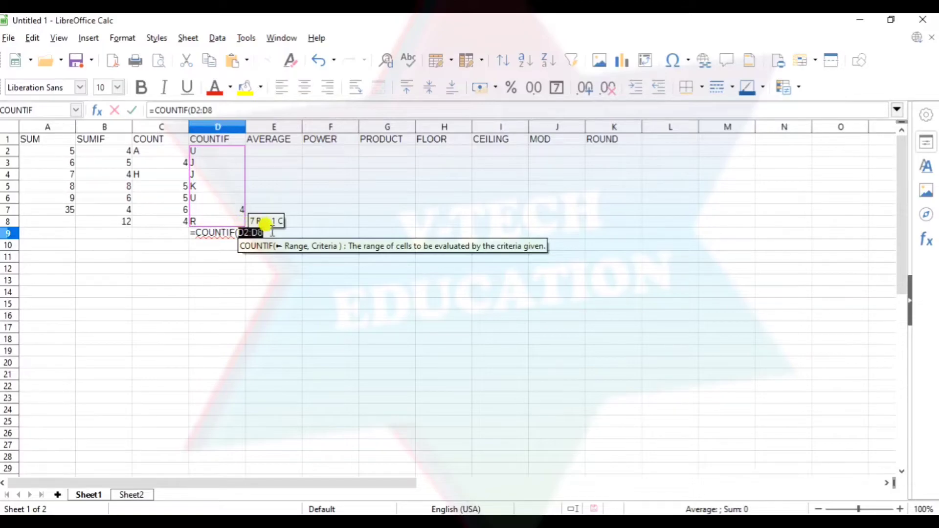
type(",")
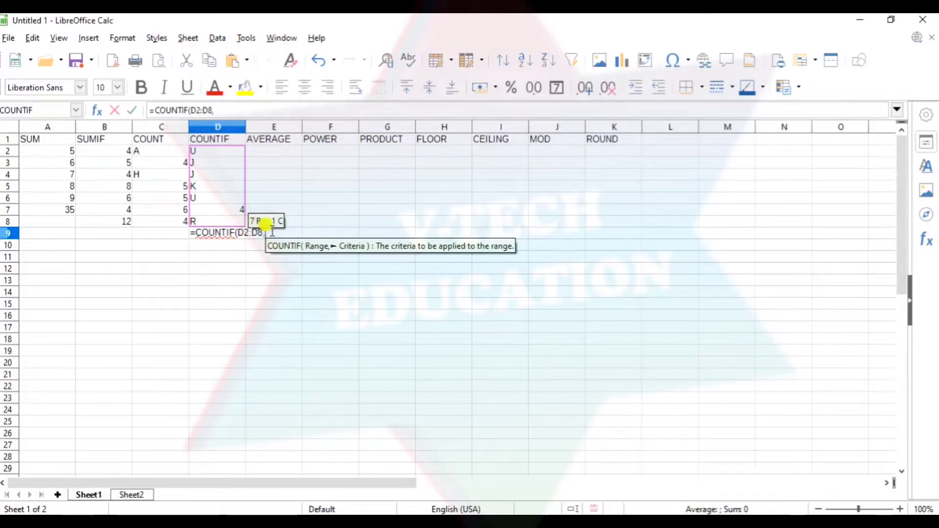
type("\"")
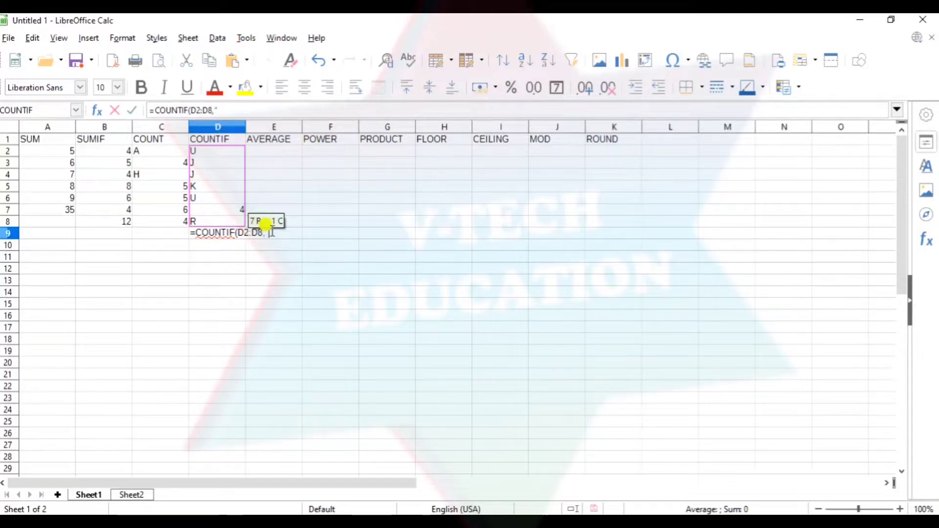
type("J\")")
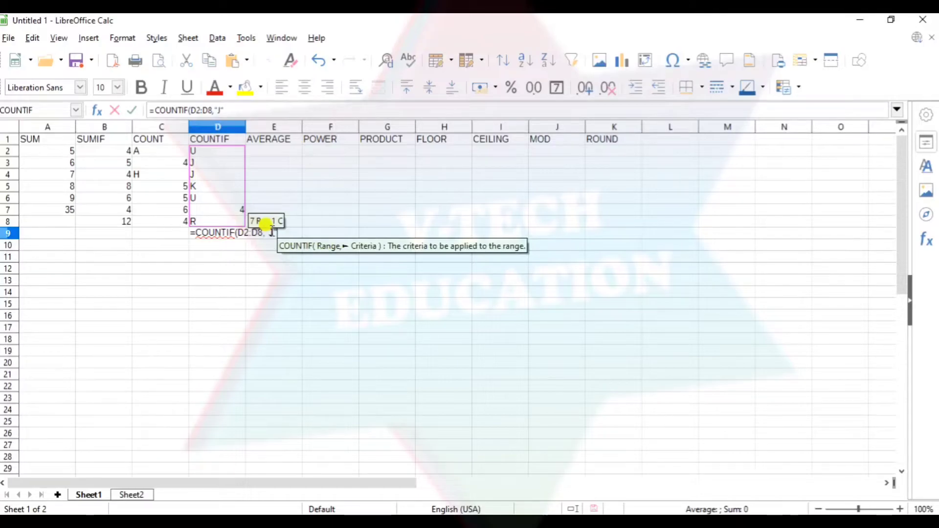
key("Return")
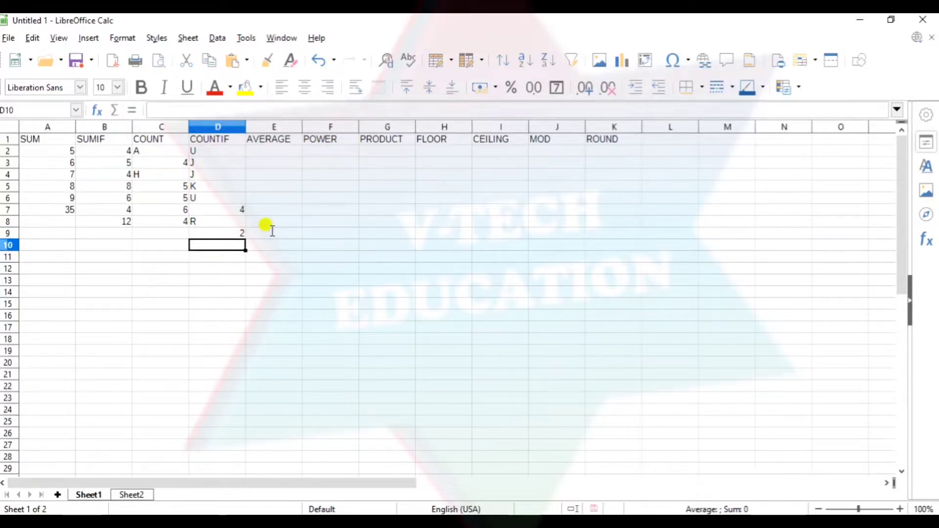
Replace the number in cell D7 of the COUNTIF column with the letter J.
left_click(235, 211)
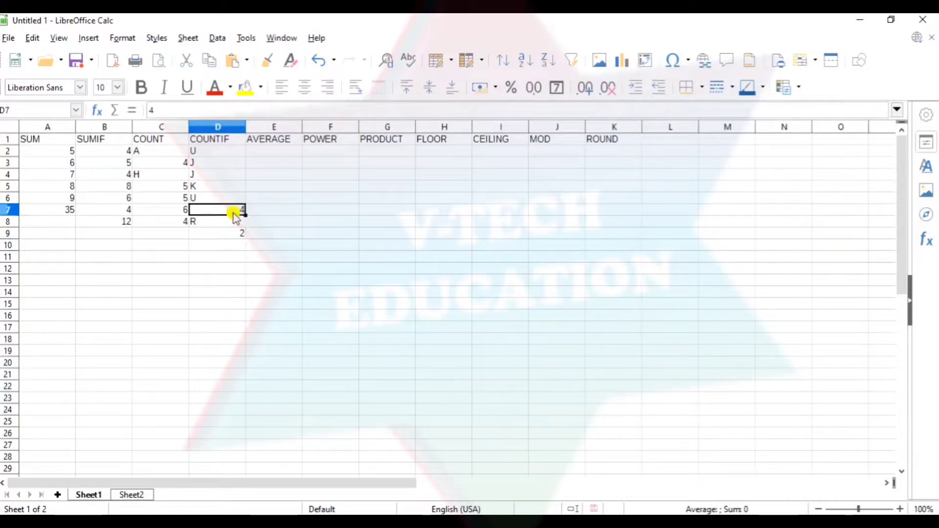
type("J")
key("Return")
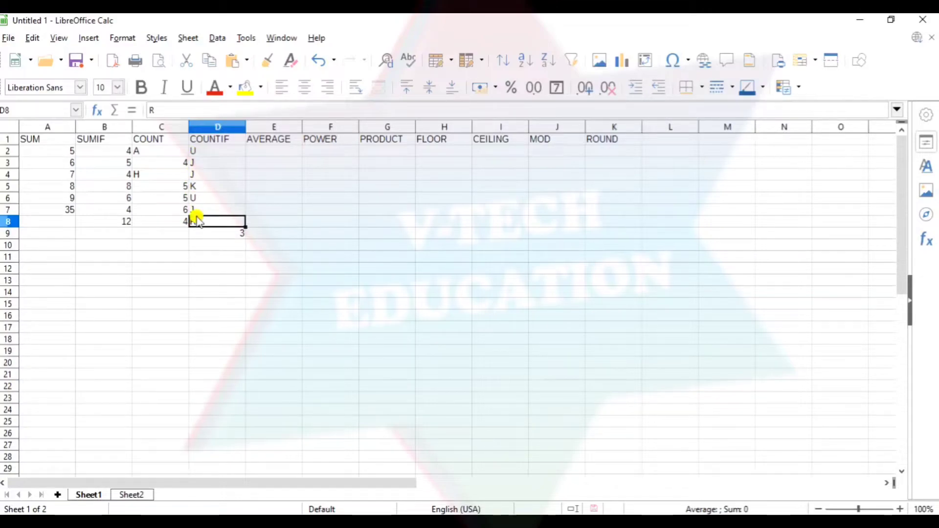
Enter the values 4, 58, 5, 7, 8 and 9 in cells E2 to E7 under the AVERAGE heading.
left_click(277, 151)
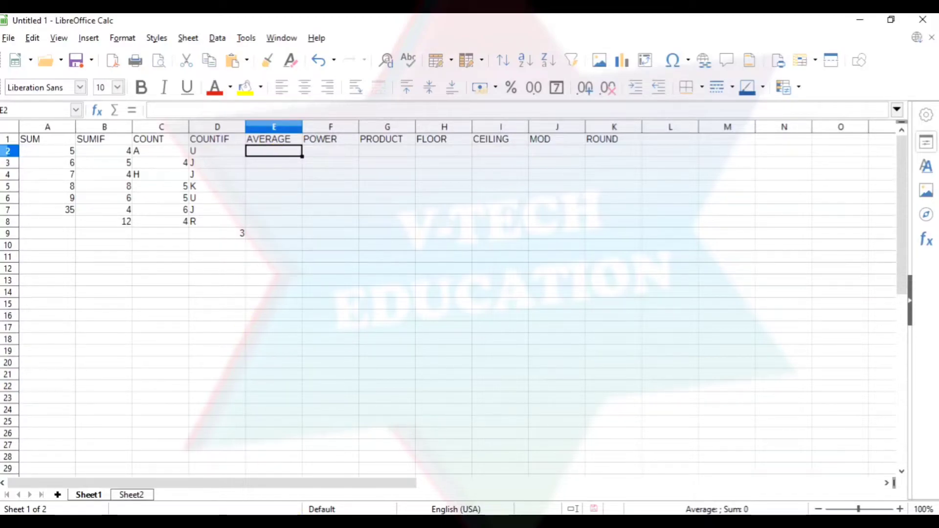
left_click(374, 521)
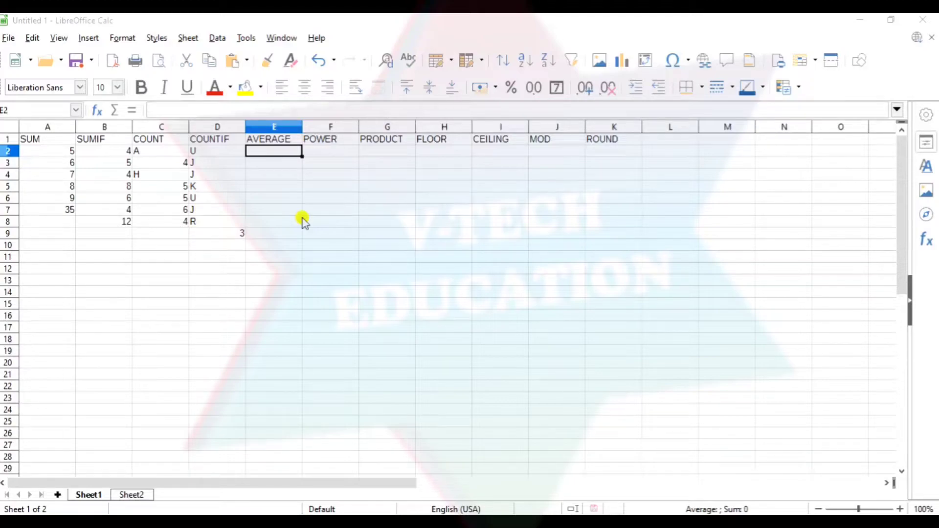
left_click(276, 156)
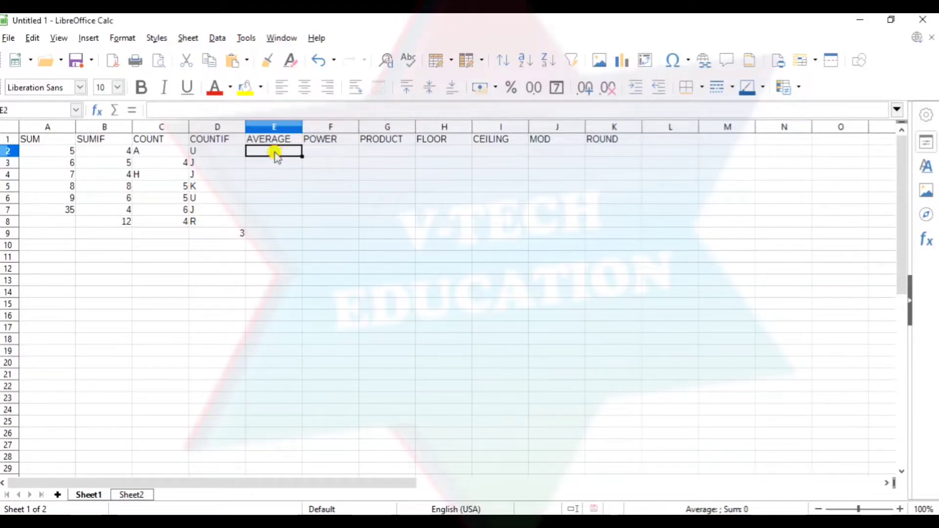
type("4")
key("Return")
type("58")
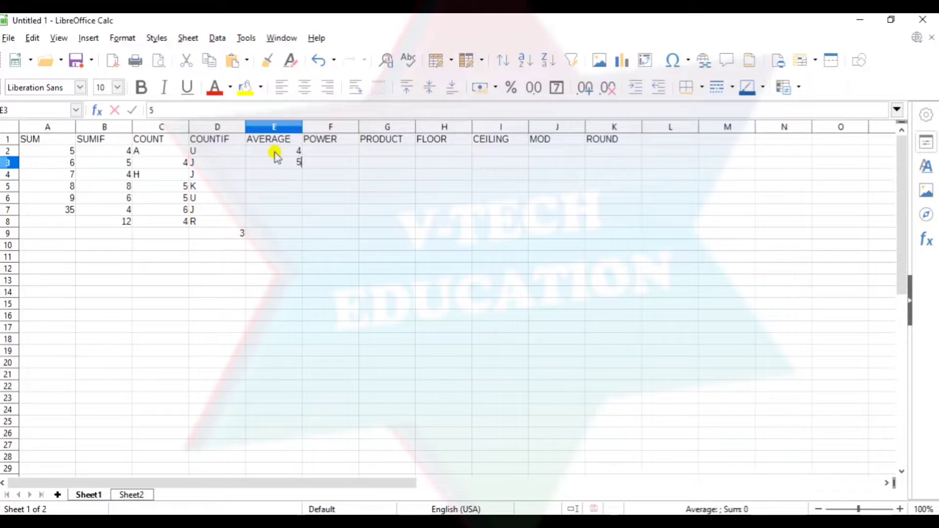
key("Return")
type("5")
key("Return")
type("7")
key("Return")
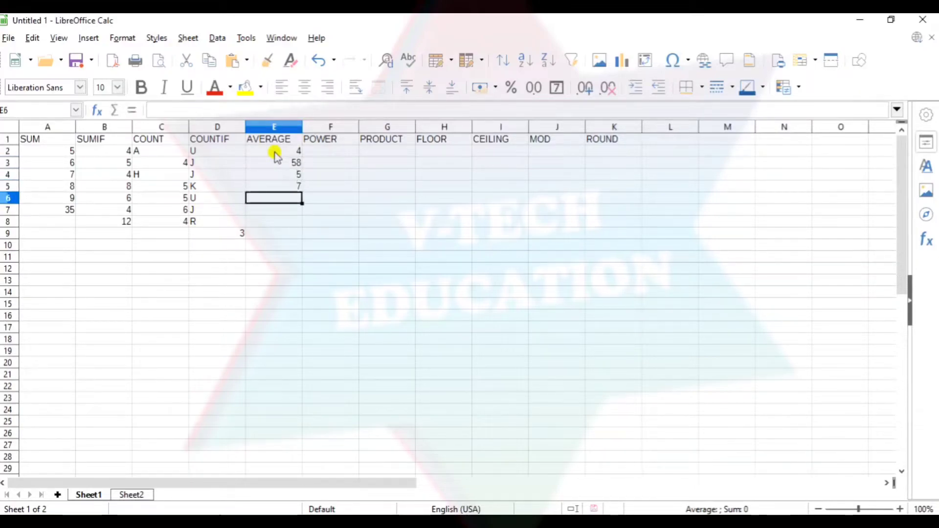
type("8")
key("Return")
type("9")
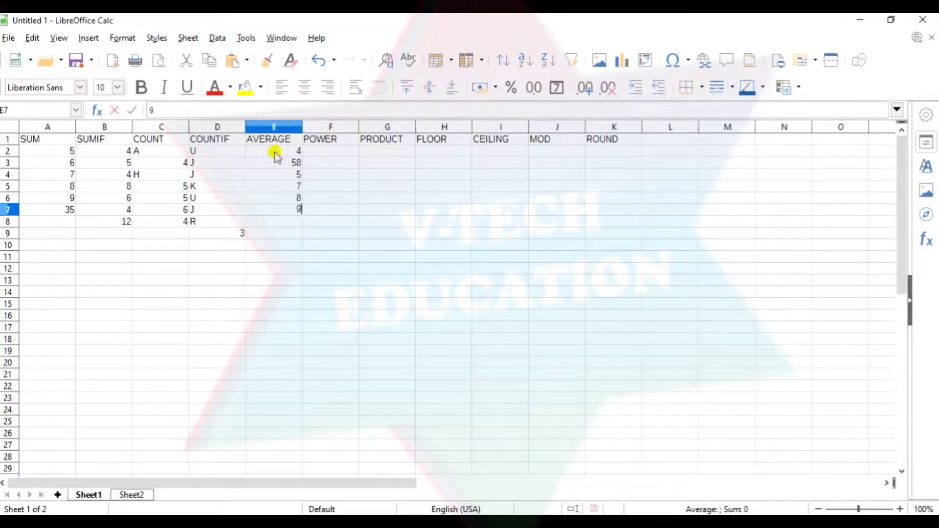
key("Return")
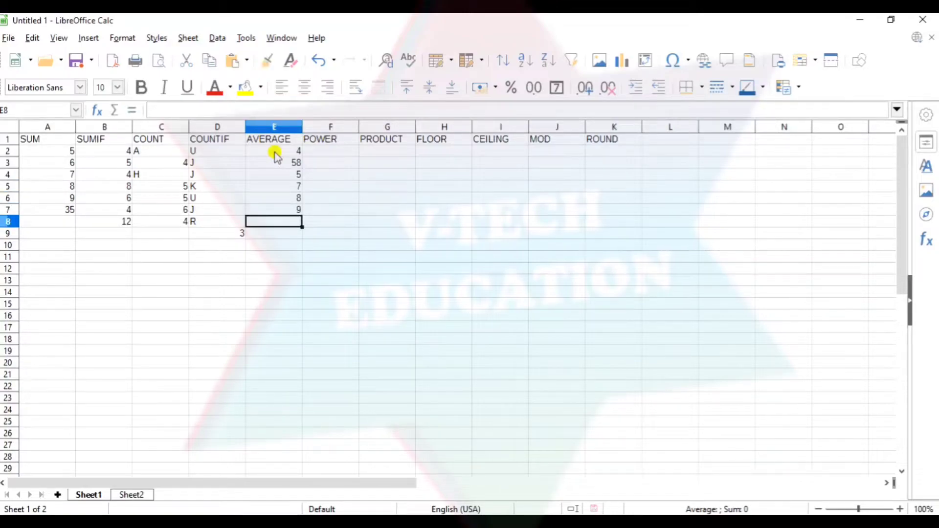
Average the column's values in cell E8 with the formula =AVERAGE(E2:E7).
type("=")
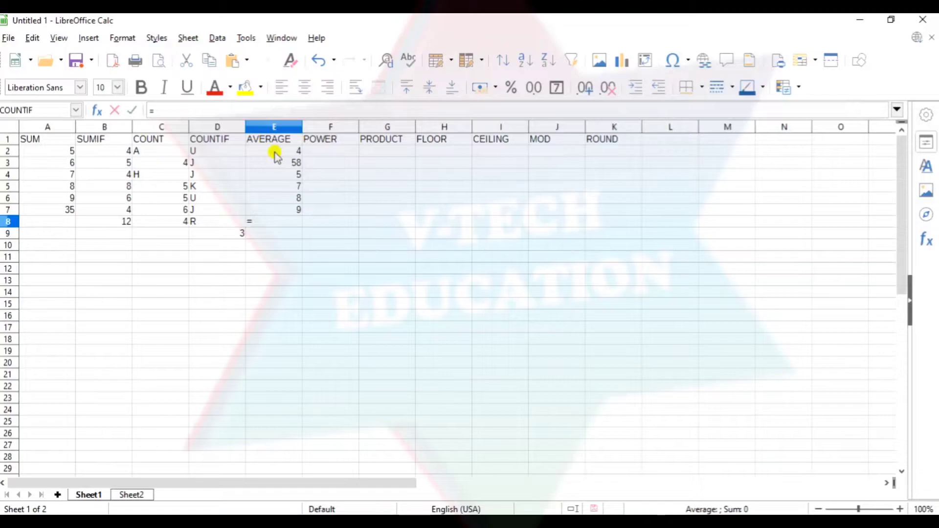
type("AVERAG")
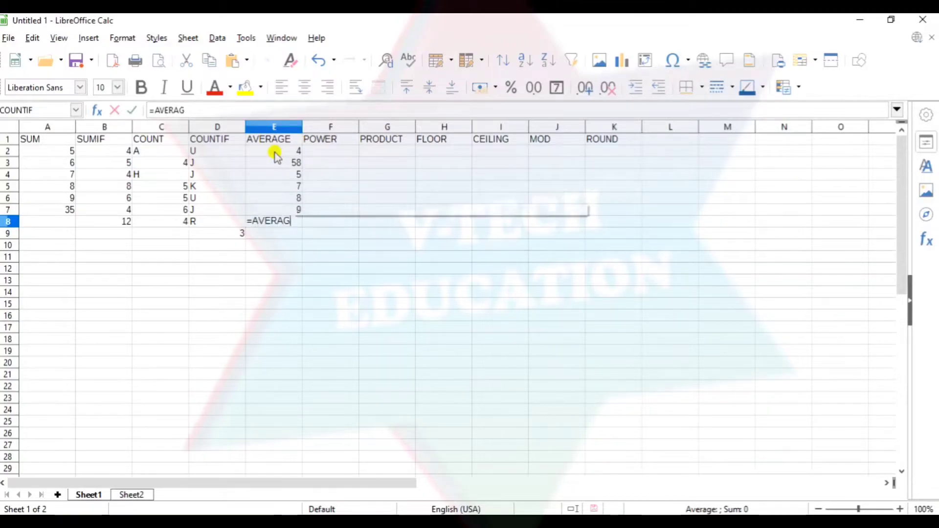
type("E(")
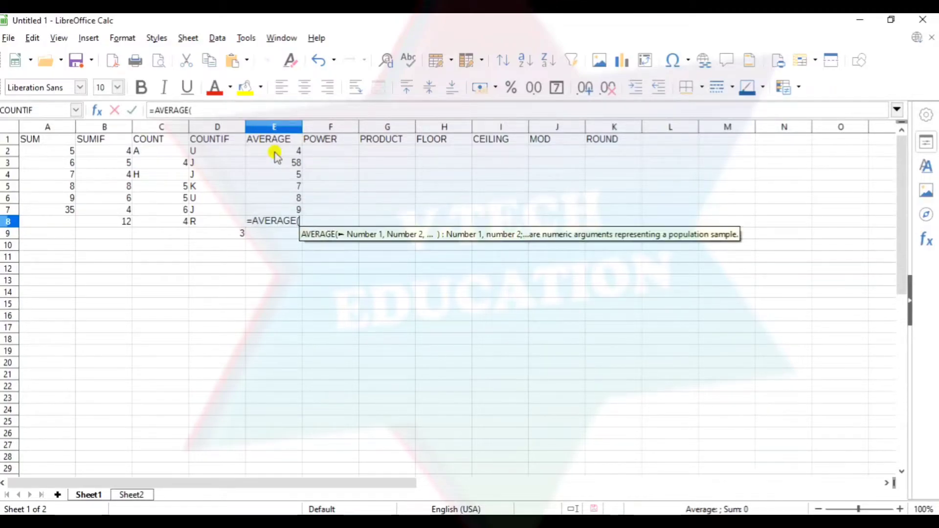
left_click_drag(275, 153, 274, 210)
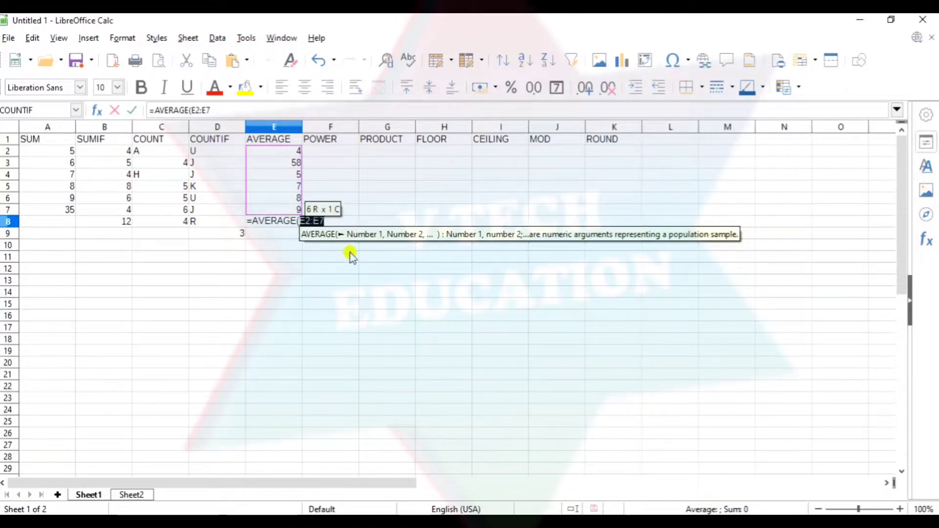
type(")")
key("Return")
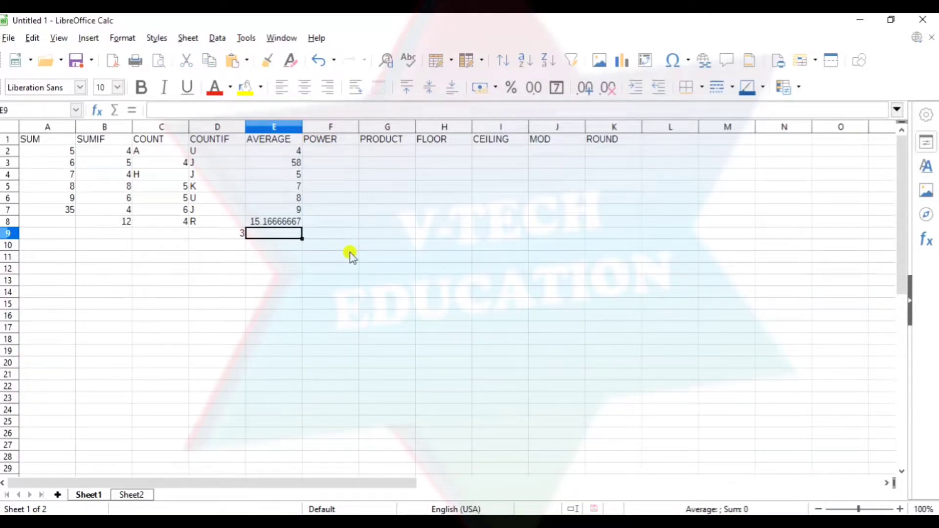
Total the AVERAGE column's values in cell F12 with the trial formula =SUM(E2:E7), and clear the cell again.
left_click(334, 269)
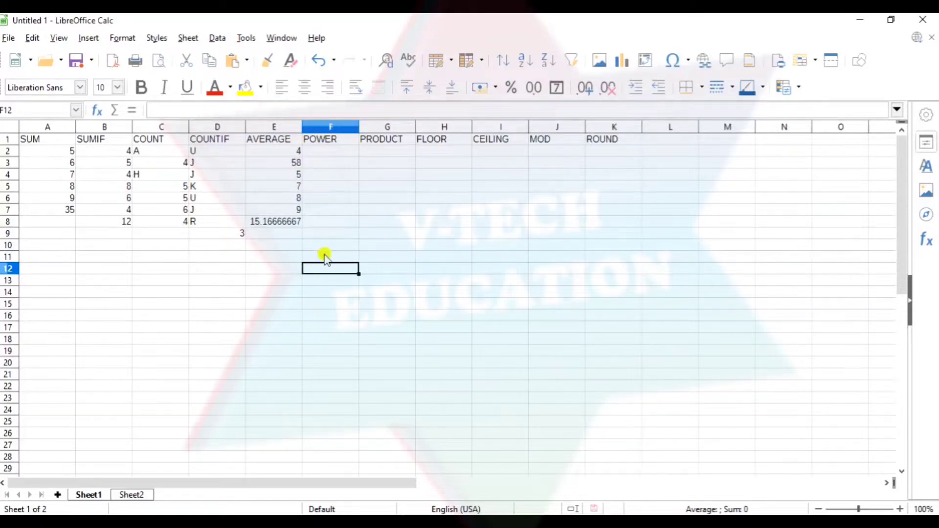
type("=S")
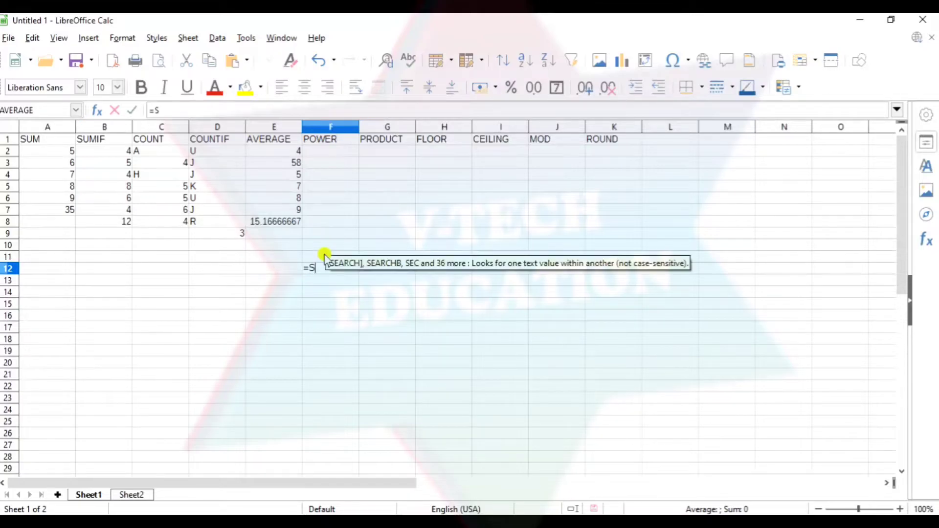
type("UM(")
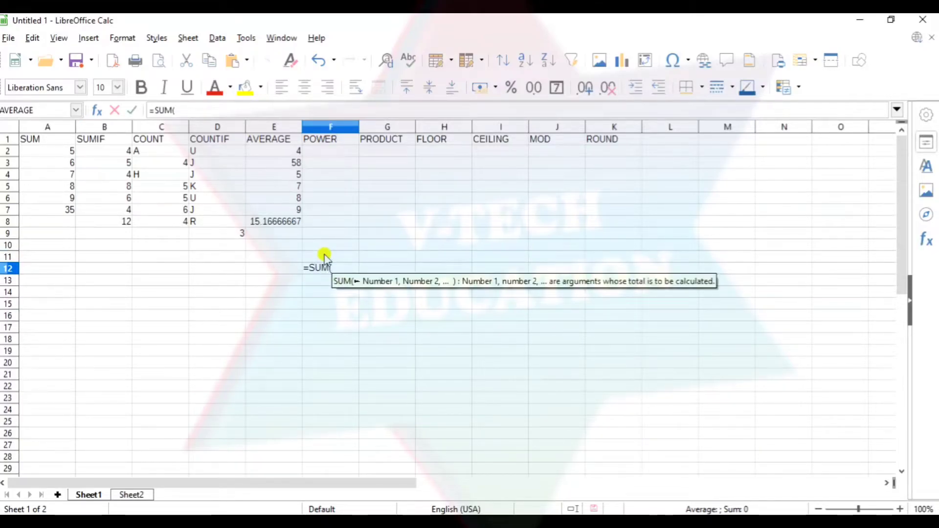
left_click_drag(269, 154, 275, 208)
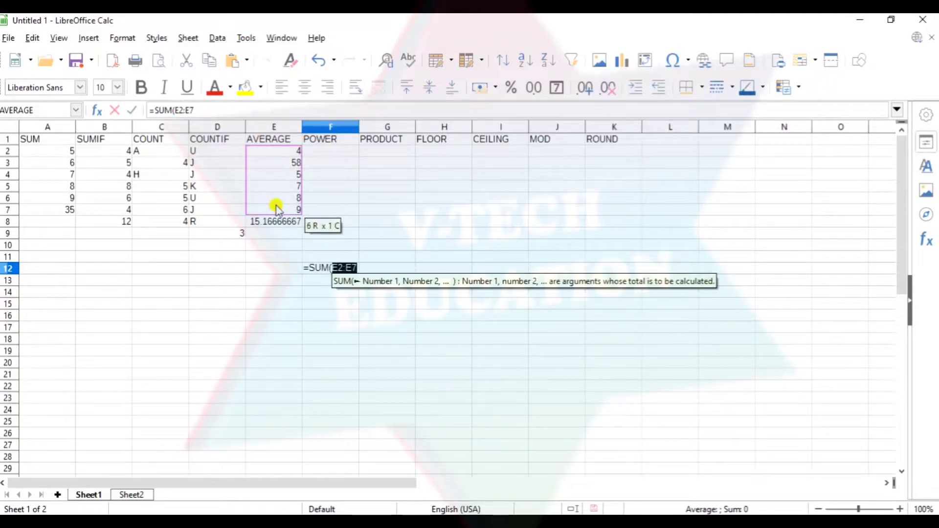
type(")")
key("Return")
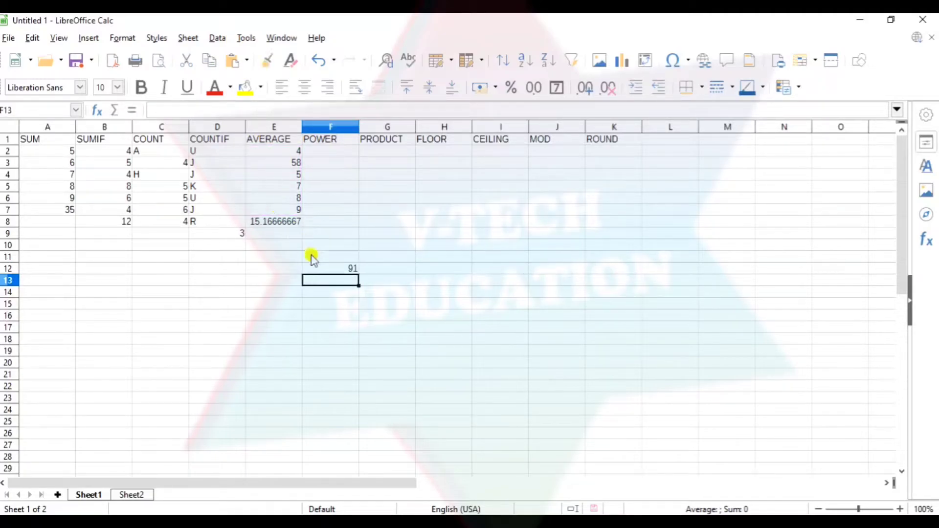
left_click(328, 272)
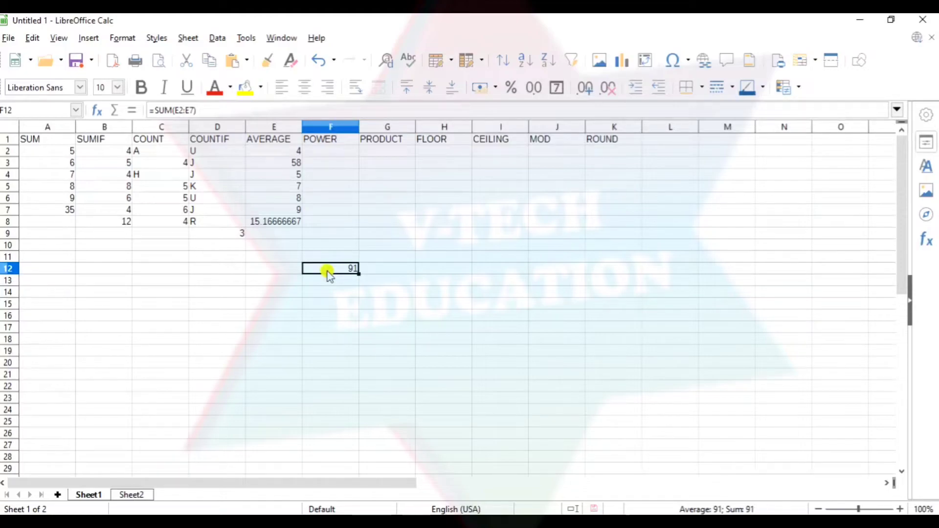
key("Delete")
Check the average manually in cell G11 with the formula =91/6, and clear the cell again.
left_click(400, 256)
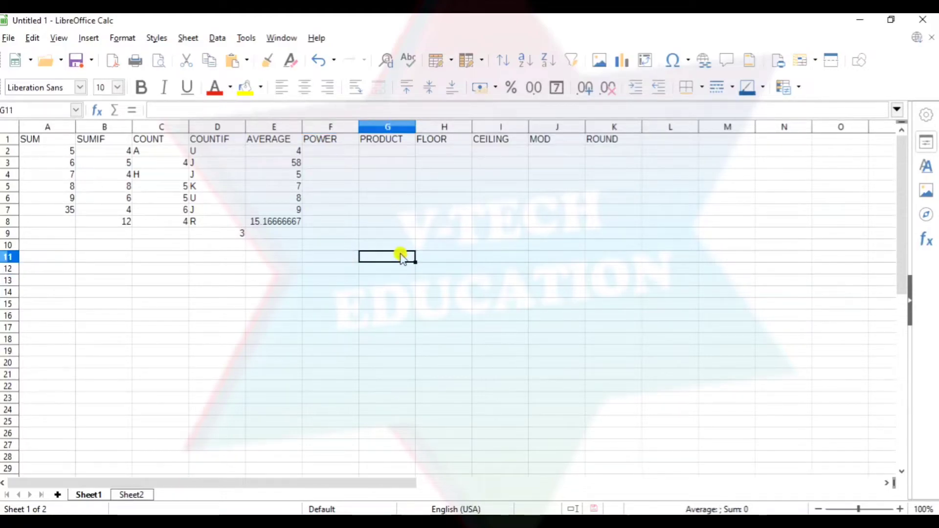
type("=9")
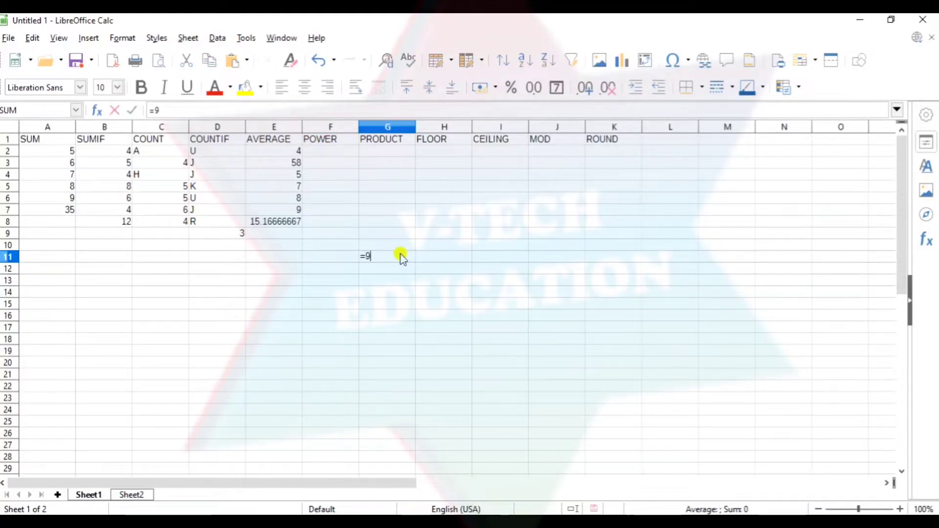
type("1")
type("6")
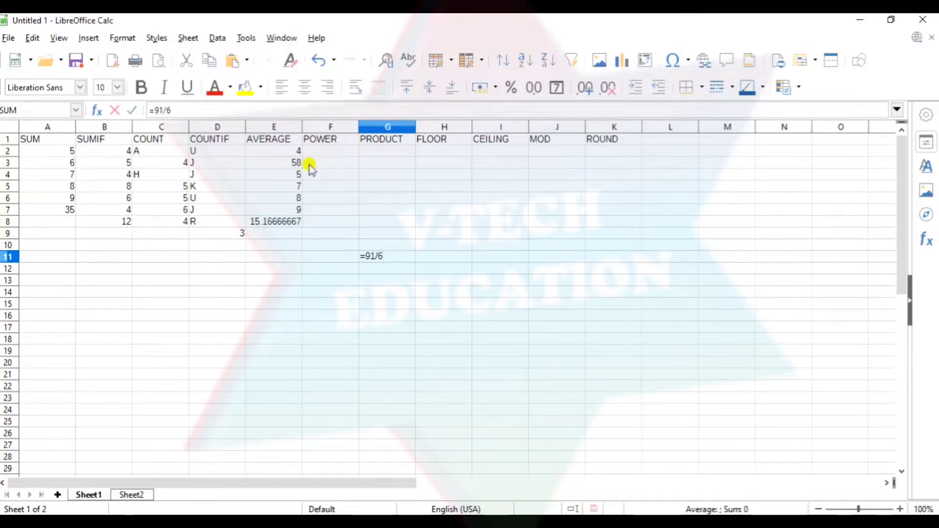
key("Return")
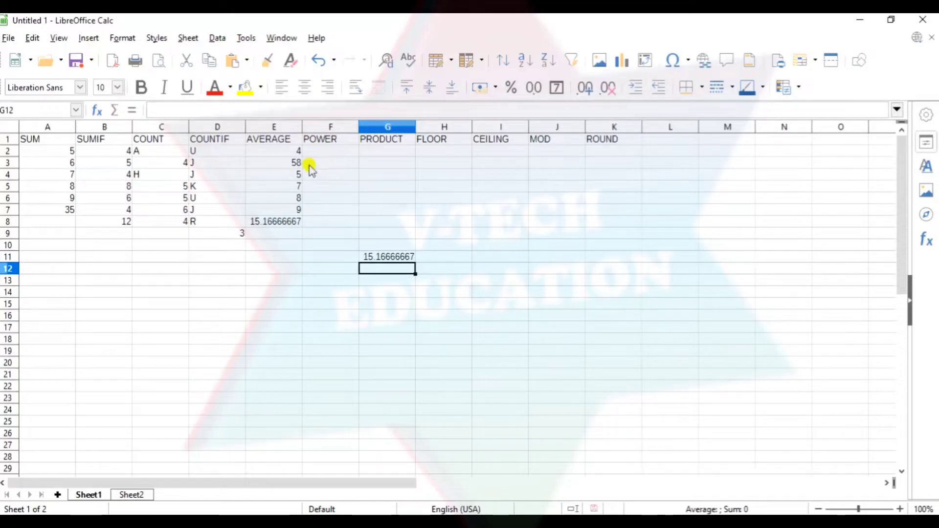
left_click(381, 258)
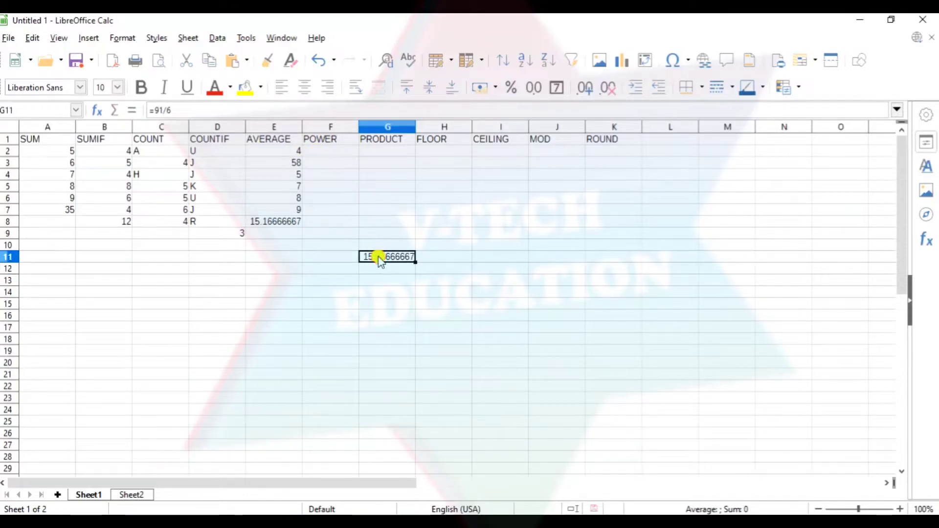
key("Delete")
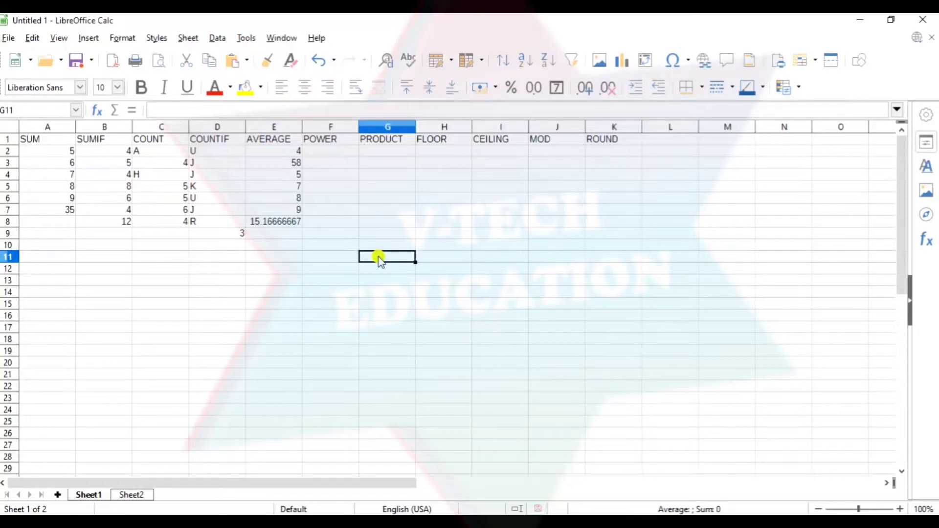
Calculate 5 to the power of 2 in cell F2 under the POWER heading with the formula =POWER(5,2).
left_click(317, 155)
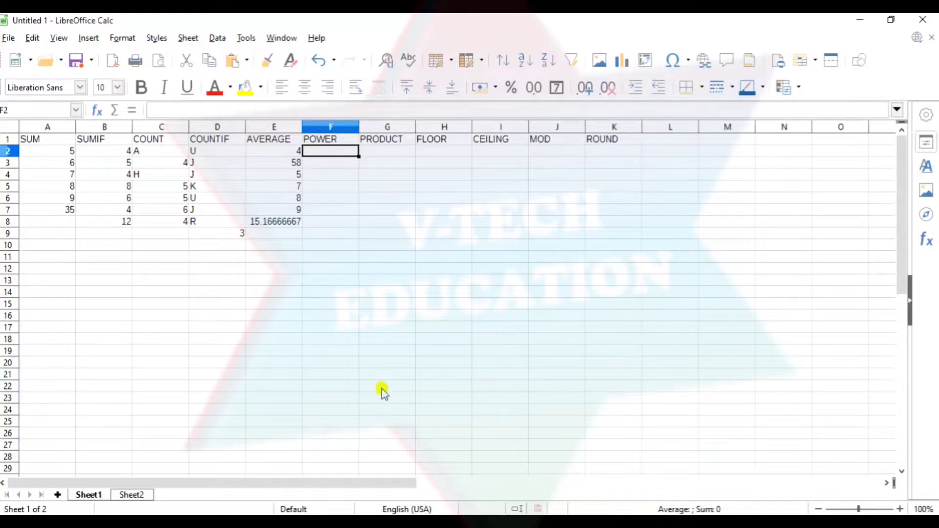
type("=")
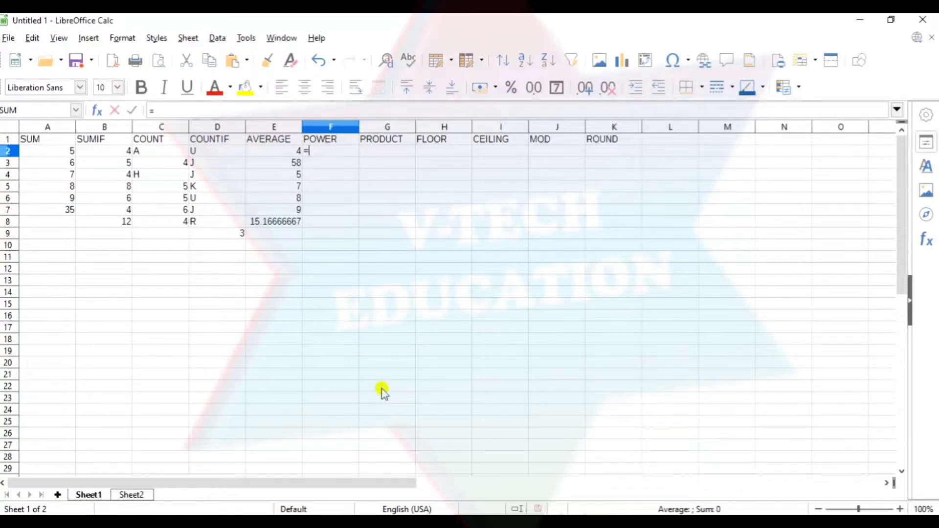
type("POWE")
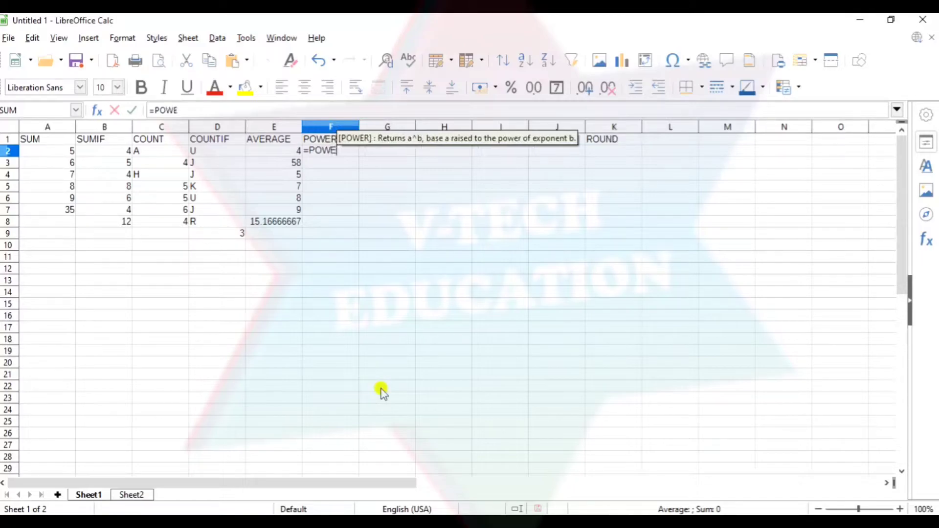
type("R(")
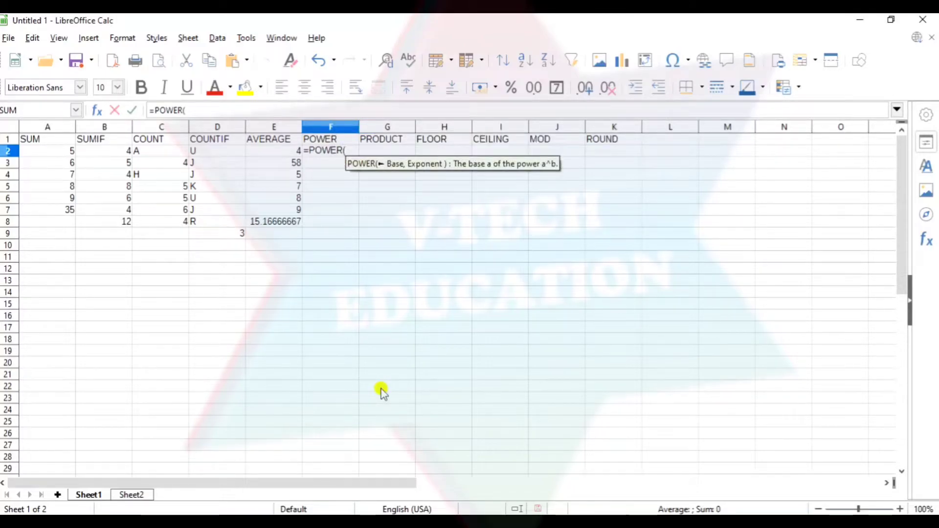
type("5,2")
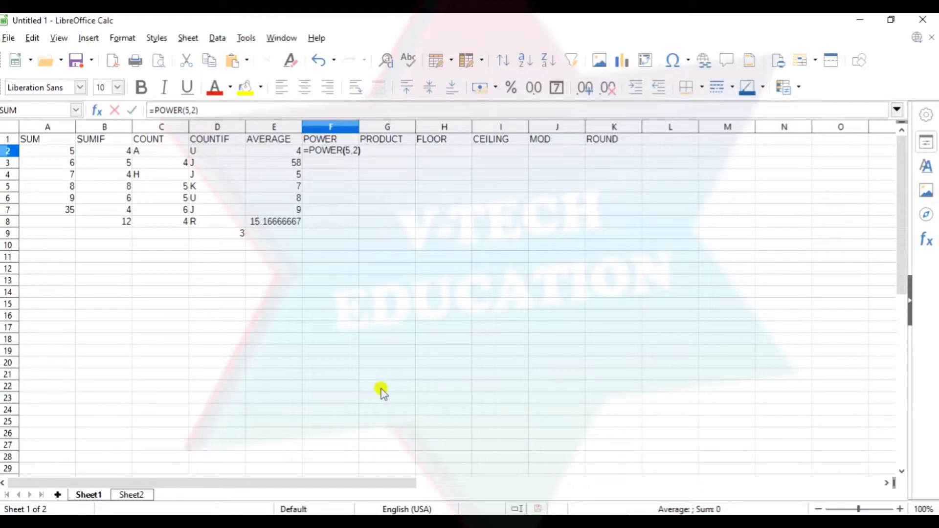
key("Return")
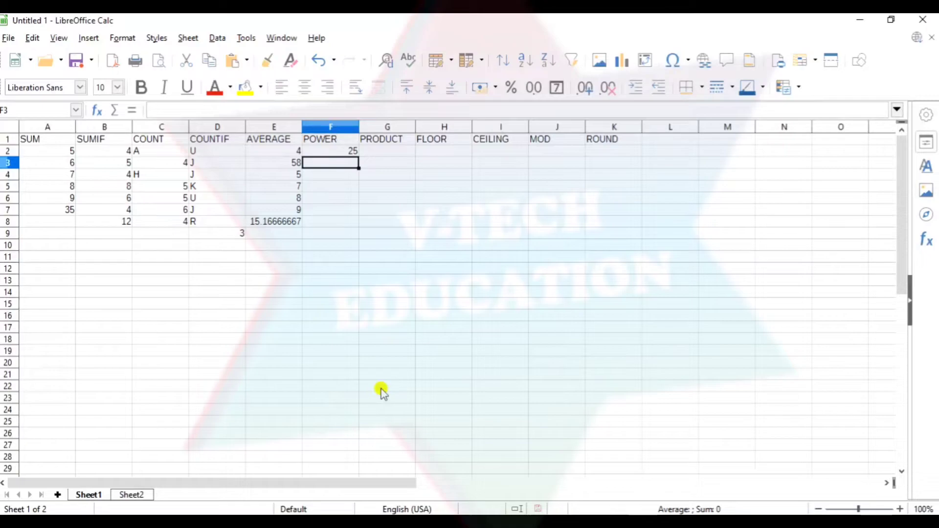
Calculate 6 to the power of 3 in cell F3 with the formula =POWER(6,3).
type("=")
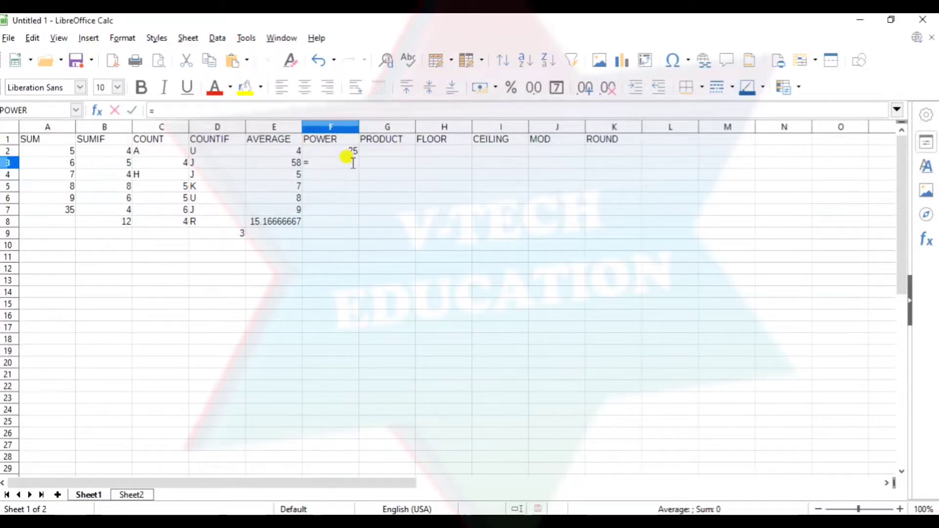
type("POWER(")
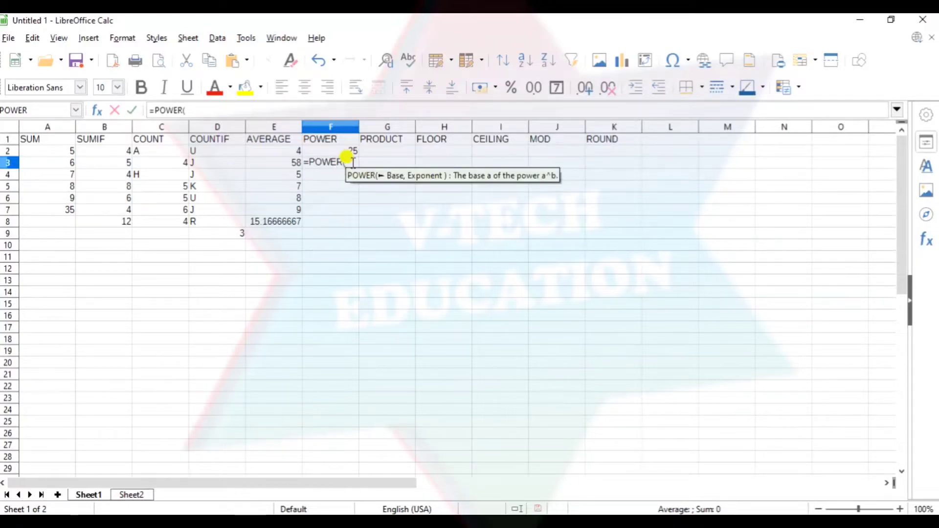
type("6,")
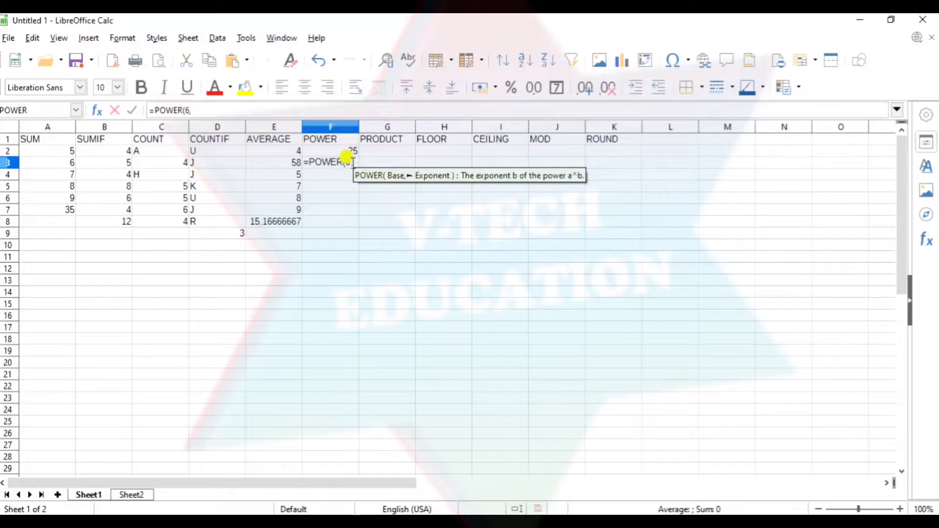
type("3)")
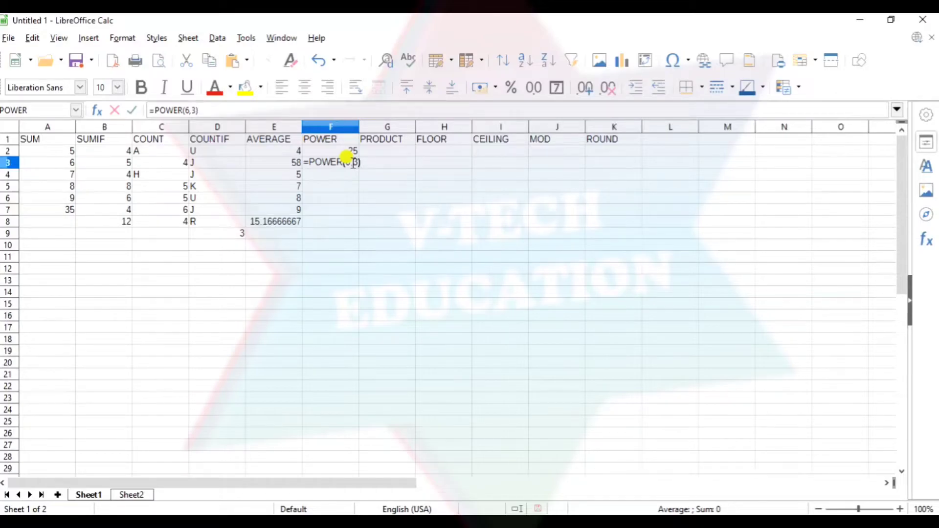
key("Return")
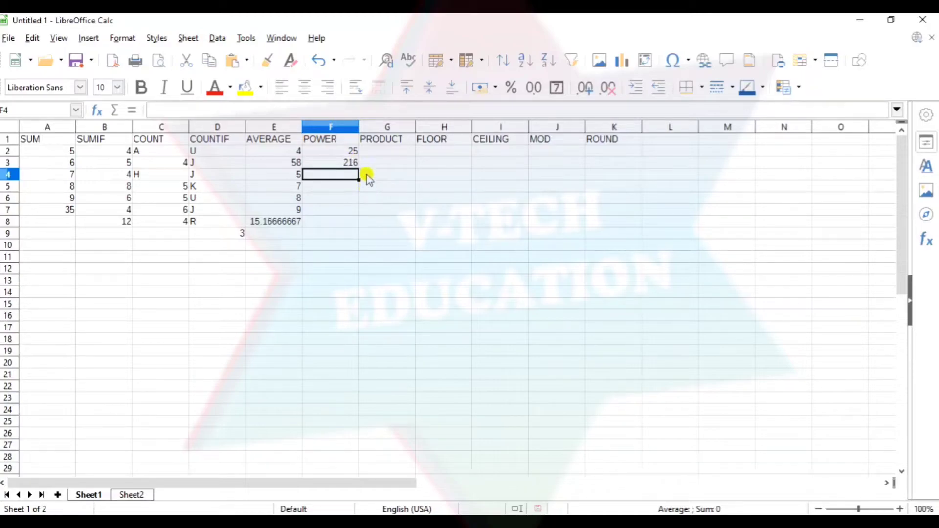
Multiply 5 by 2 in cell G2 under the PRODUCT heading with the formula =PRODUCT(5,2).
left_click(378, 154)
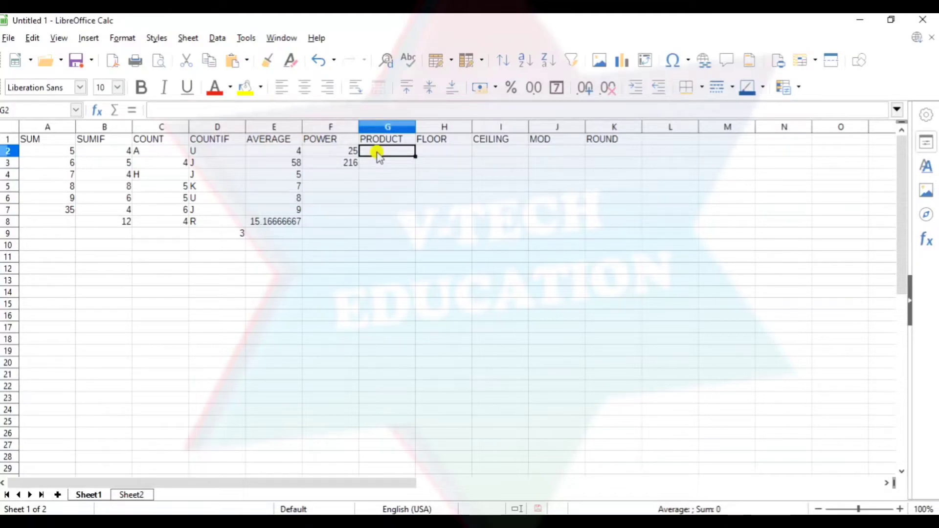
type("=P")
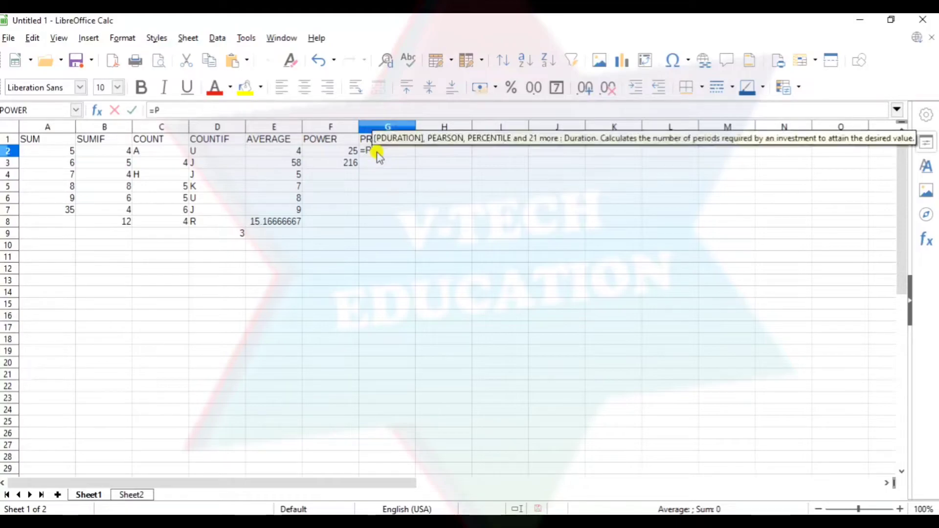
type("RODU")
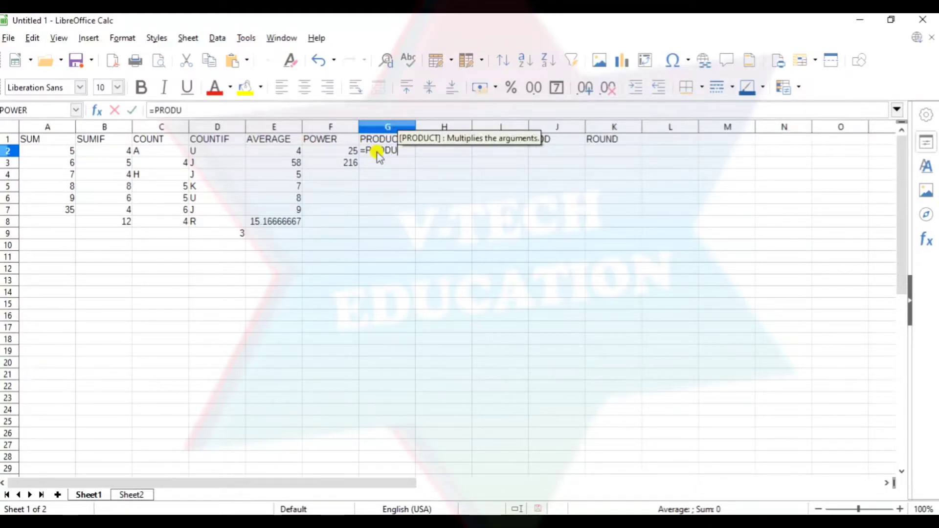
type("CT")
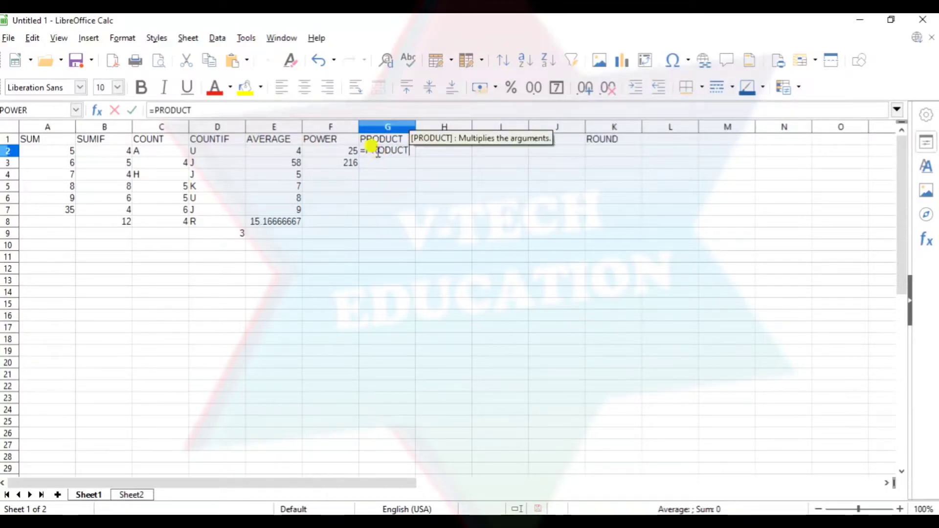
key("Return")
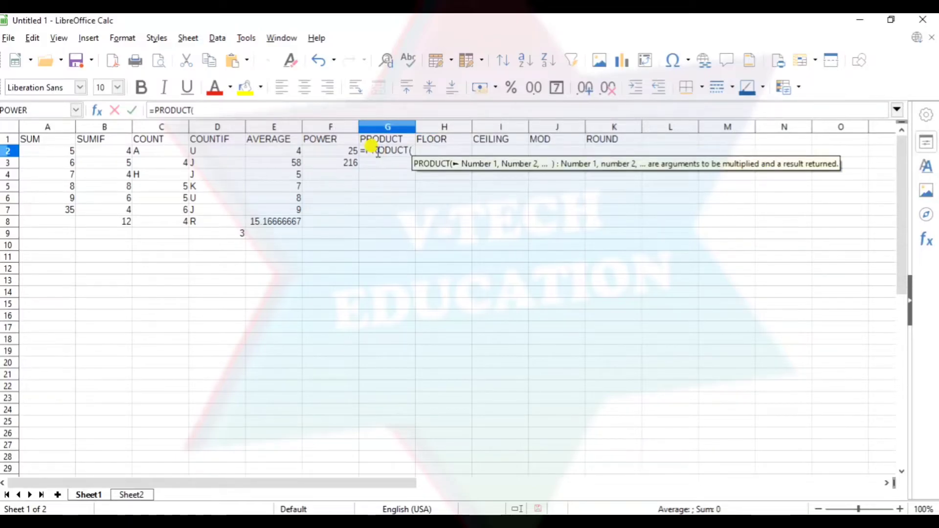
type("5,")
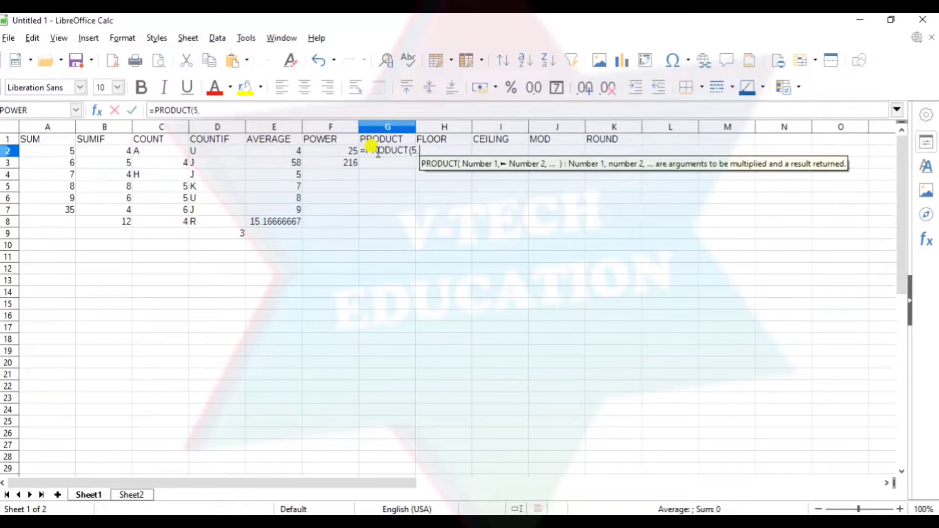
type(")")
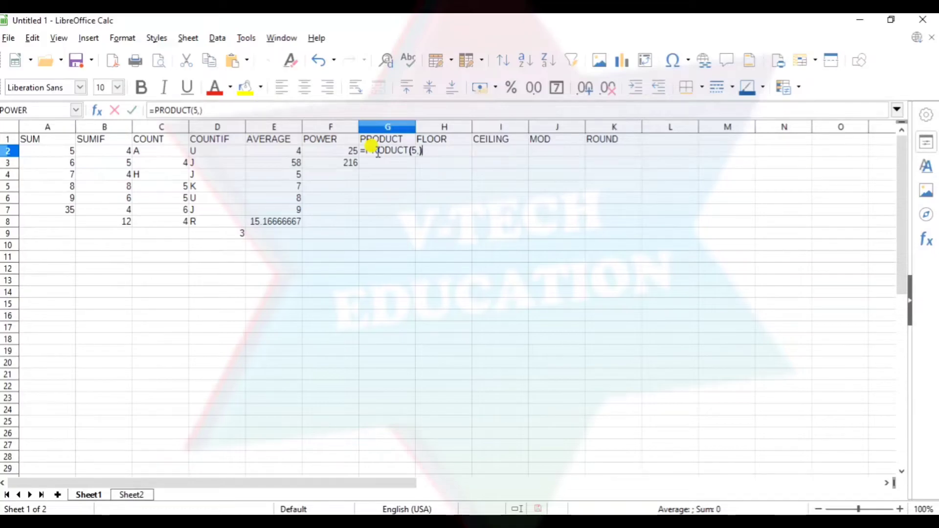
key("BackSpace")
type("2)")
key("Return")
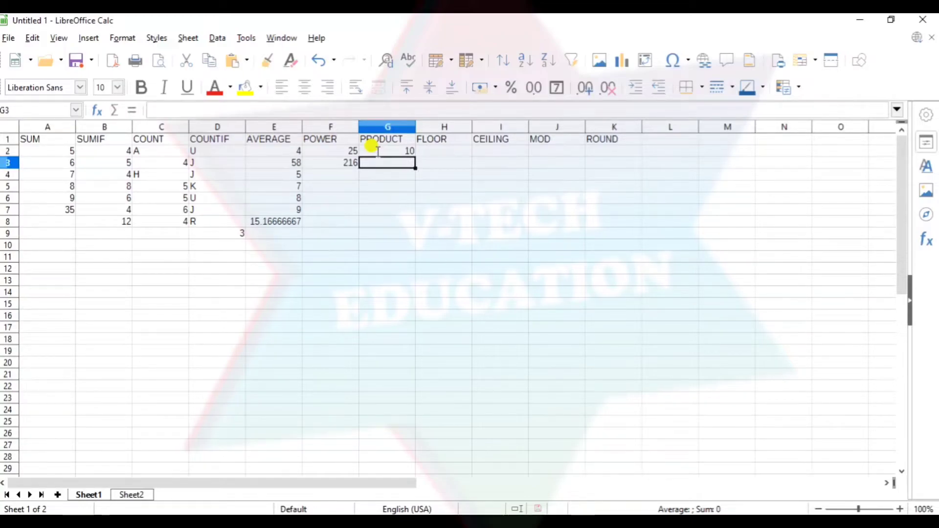
Multiply 5 by 5 in cell G3 under the PRODUCT heading with the formula =PRODUCT(5,5).
type("=P")
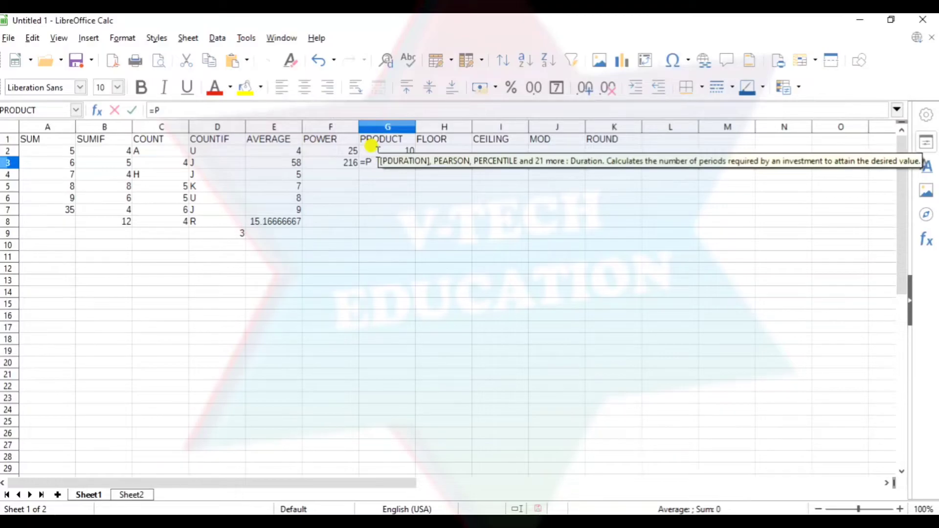
type("RODUCT")
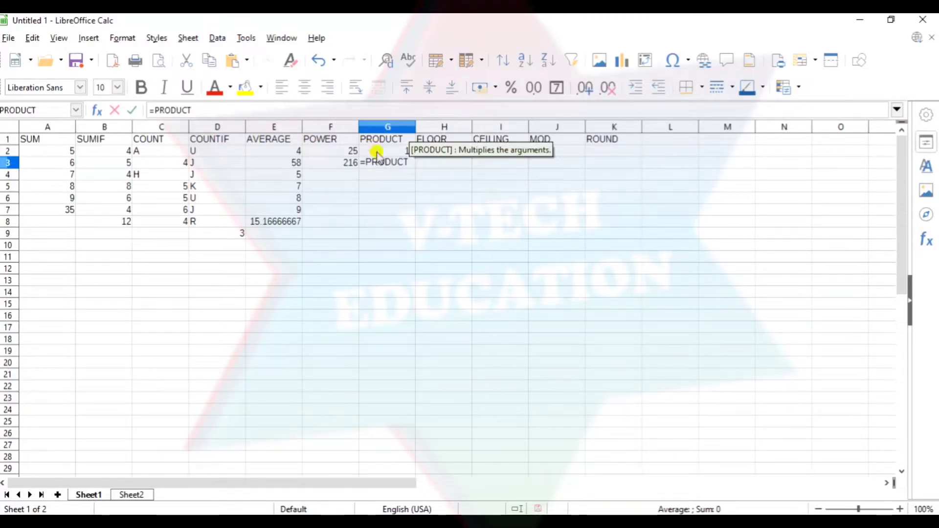
type("(")
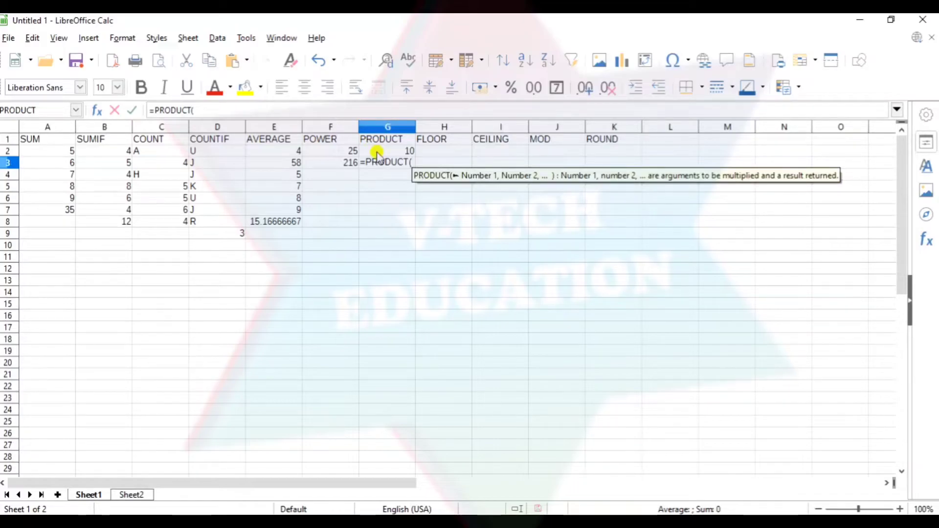
type("5")
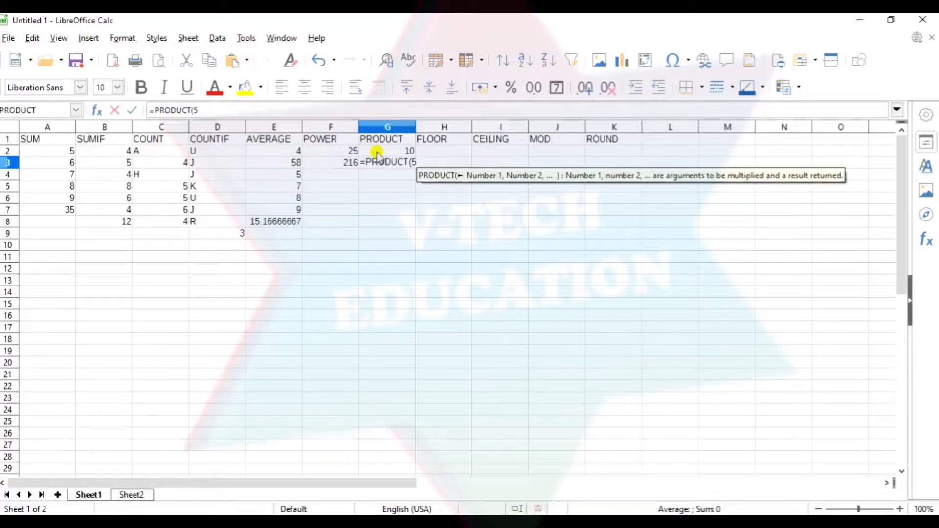
type(",5")
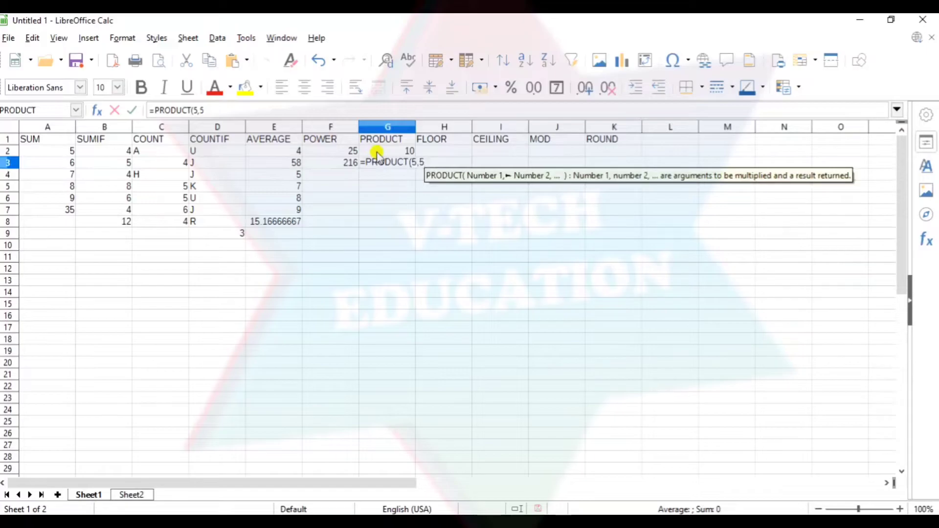
type(")")
key("Return")
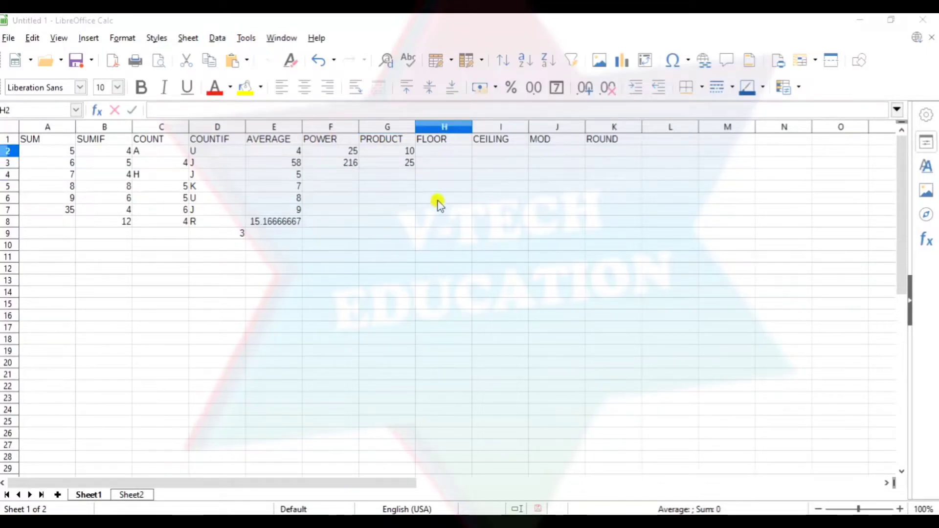
Round 97 down to a multiple of 7 in cell H2 under the FLOOR heading with the formula =FLOOR(97,7).
left_click(445, 150)
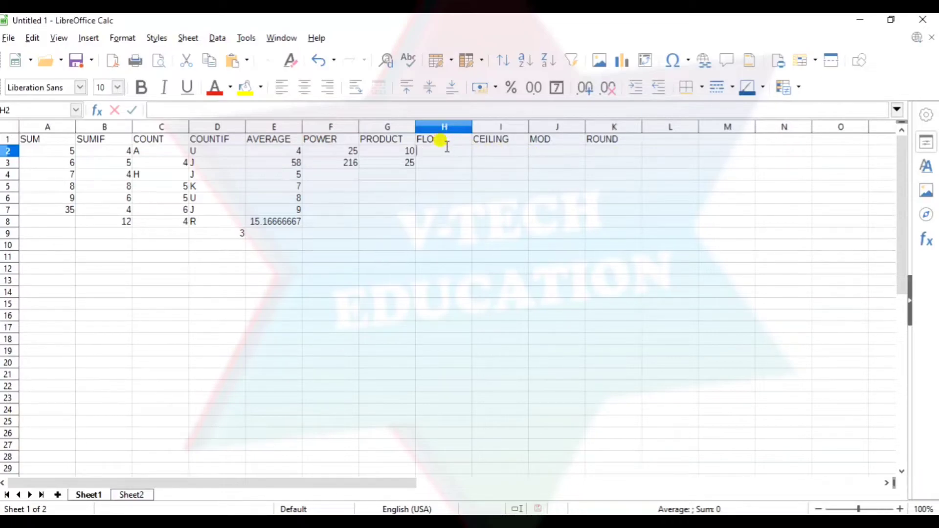
type("=FLO")
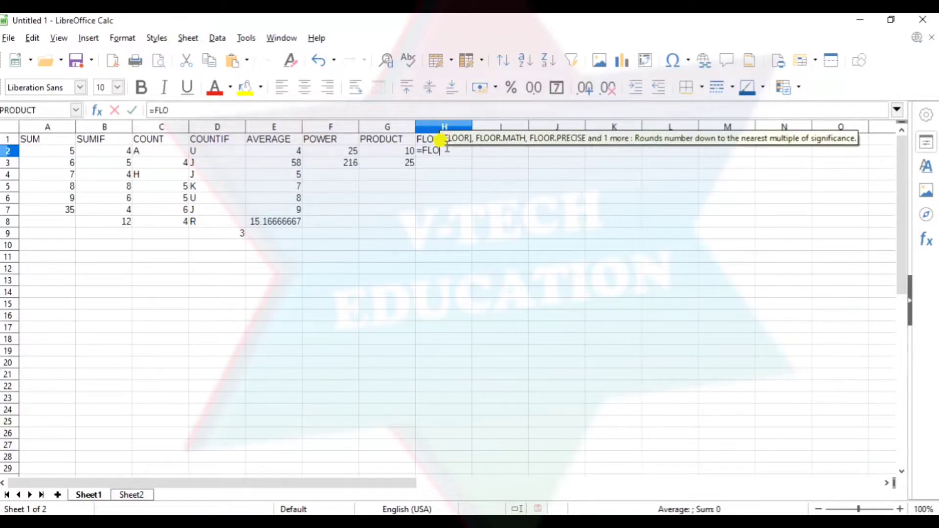
type("R")
key("BackSpace")
type("OR(")
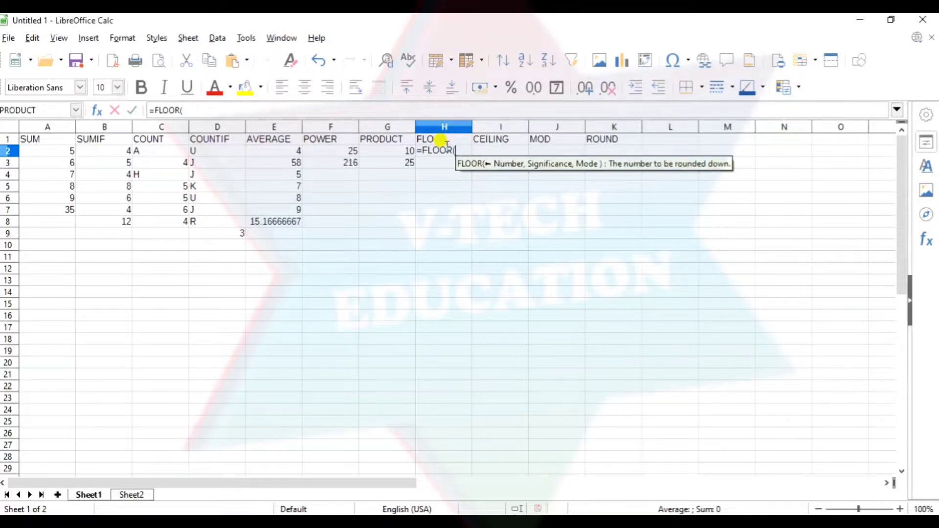
type("97,")
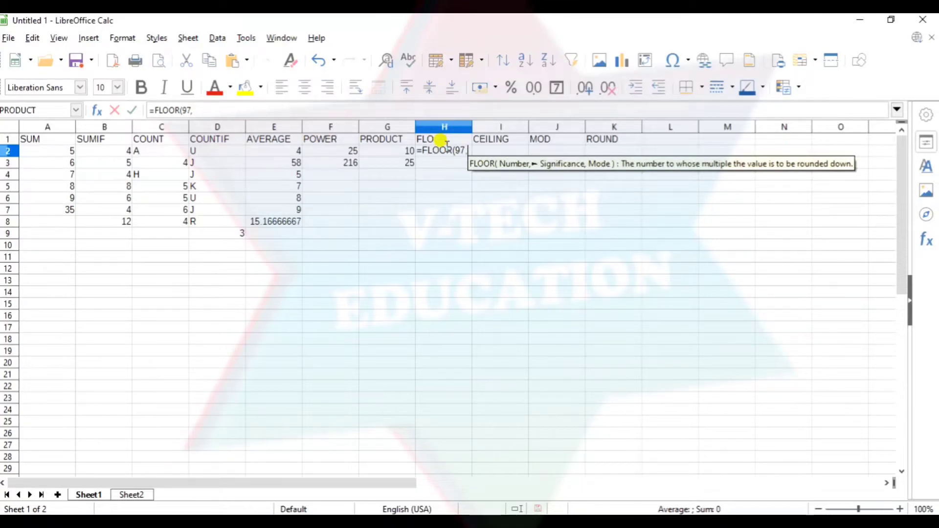
type("7")
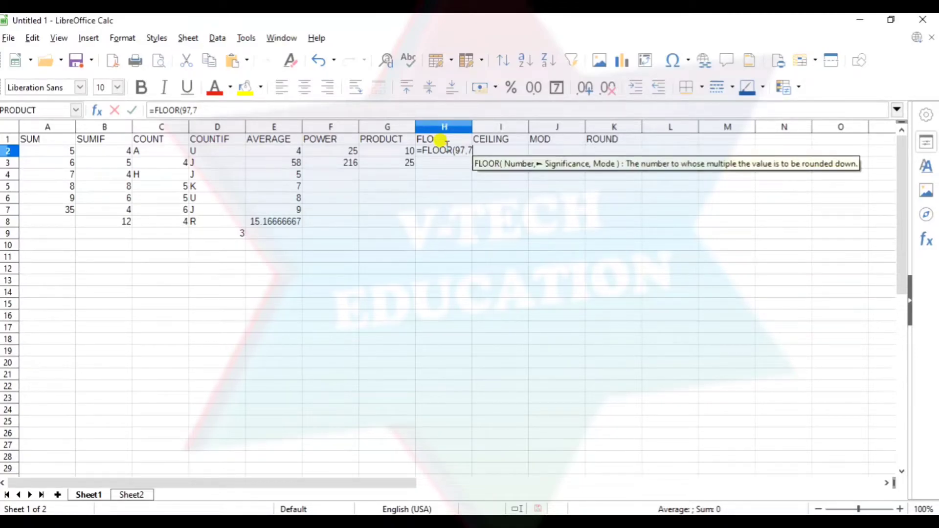
type(")")
key("Return")
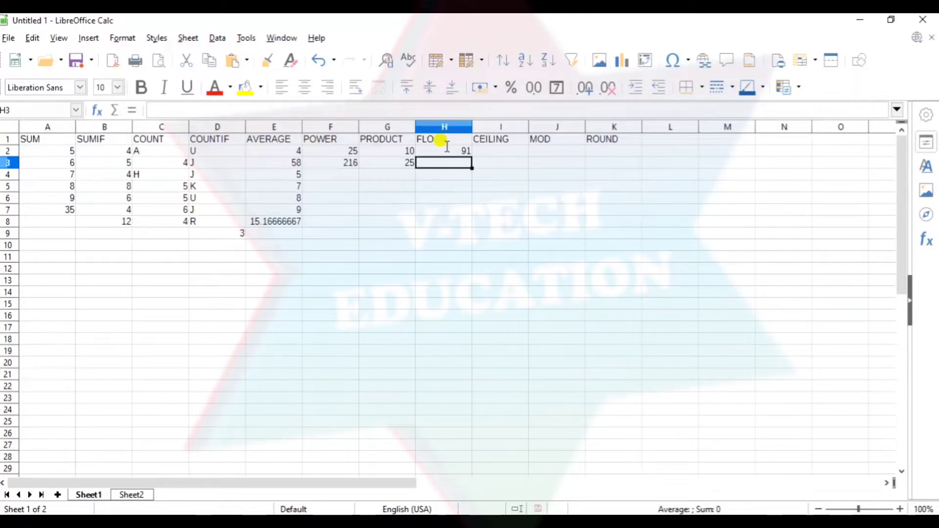
key("F2")
type("97/")
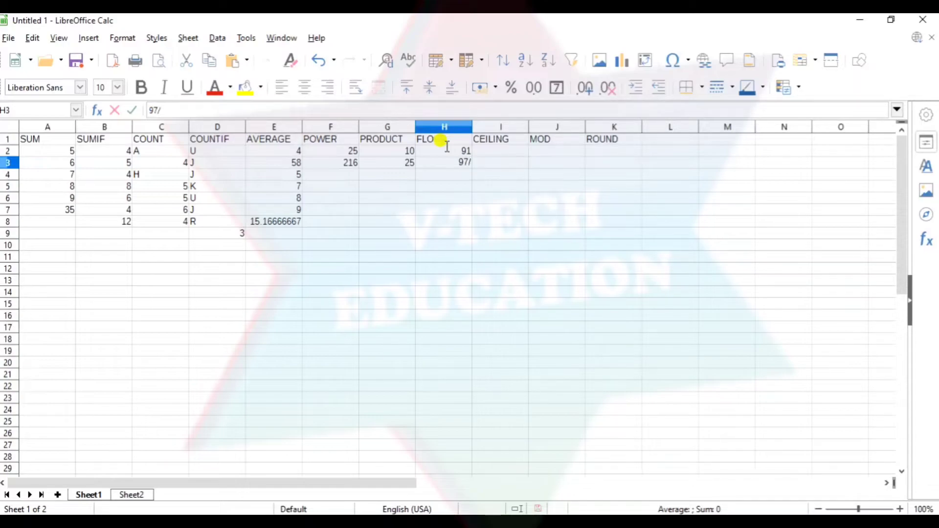
type("7")
key("BackSpace")
key("BackSpace")
key("BackSpace")
key("BackSpace")
type("99")
key("BackSpace")
key("BackSpace")
Round 98 down to a multiple of 7 in cell H3 with the formula =FLOOR(98,7).
type("=FL")
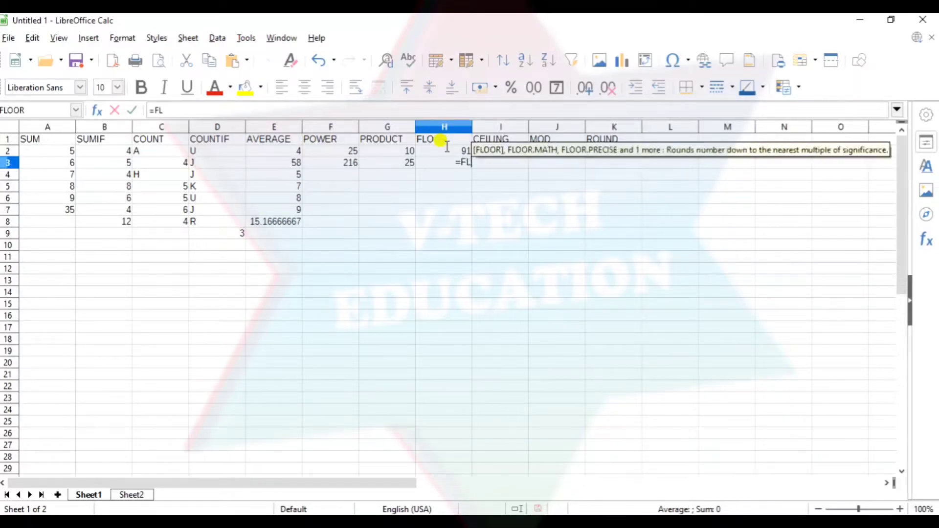
type("OOR(98")
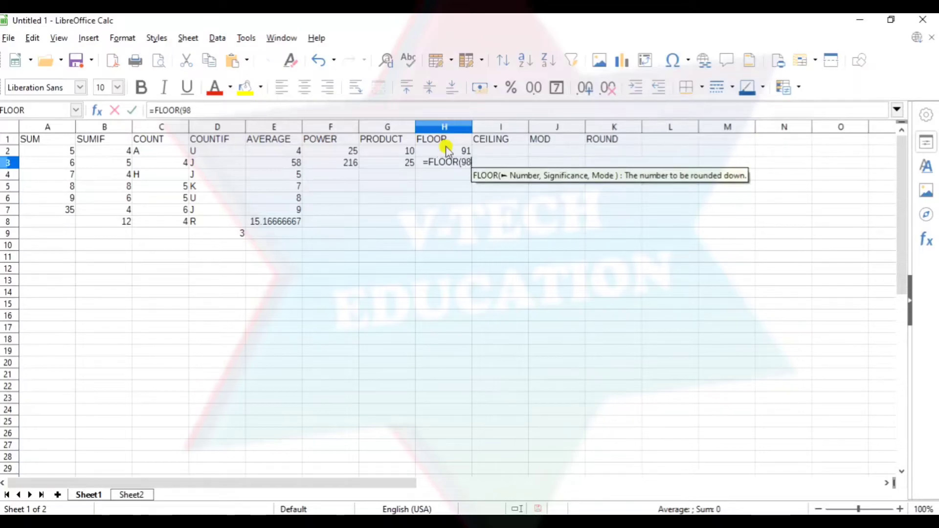
type(",7")
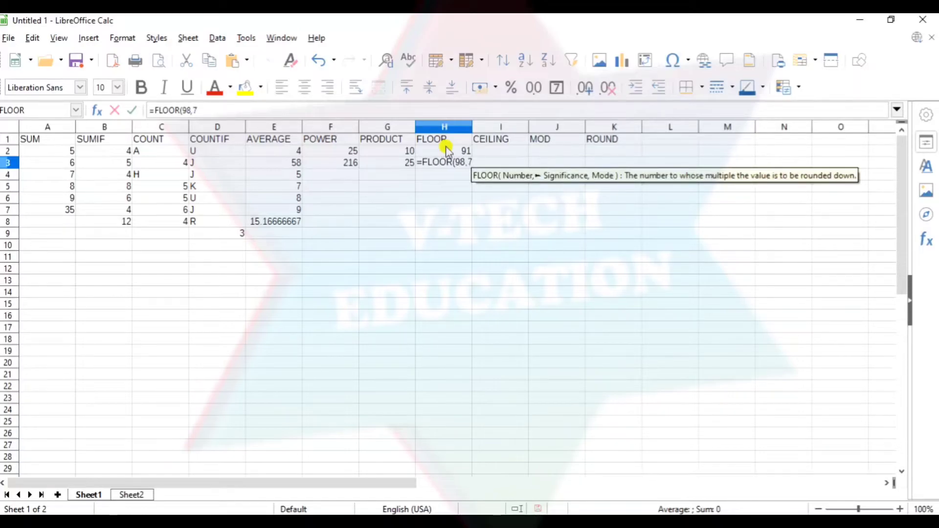
type(")")
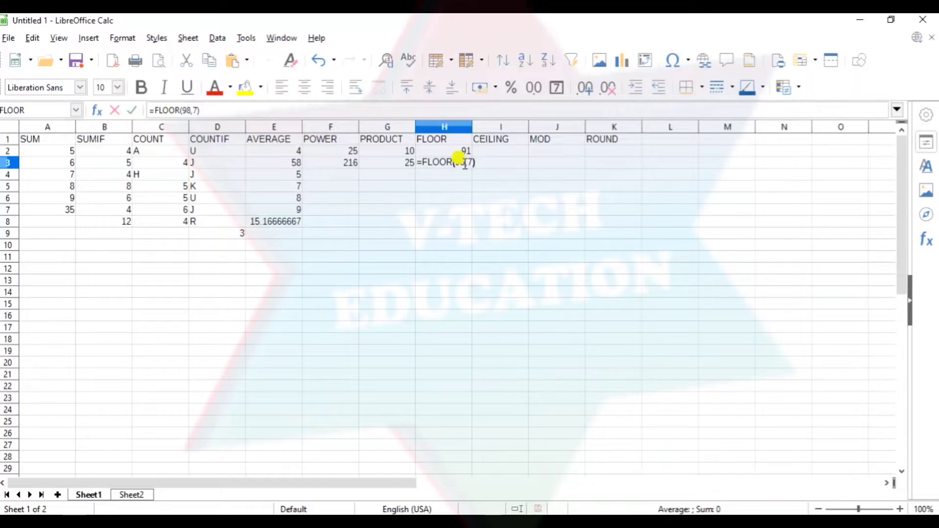
key("Return")
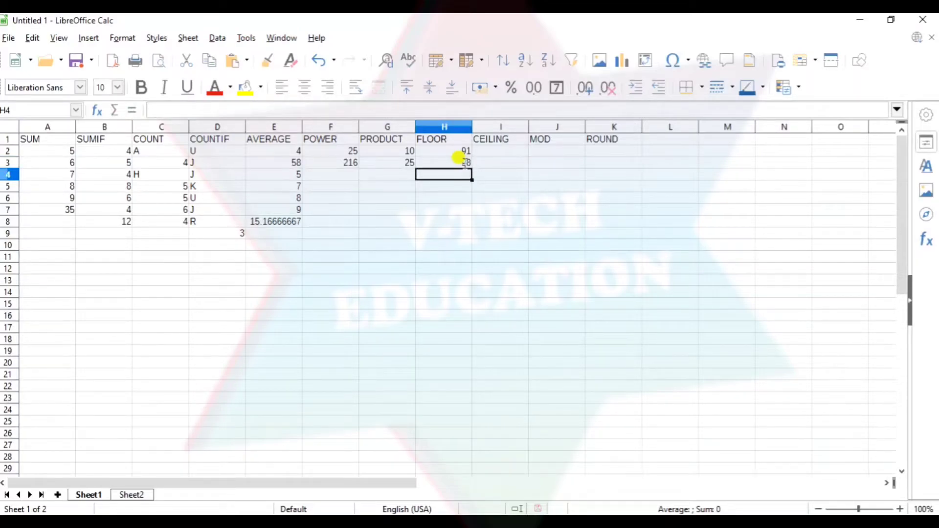
Round 99 down to a multiple of 7 in cell H4 with the formula =FLOOR(99,7).
type("=FO")
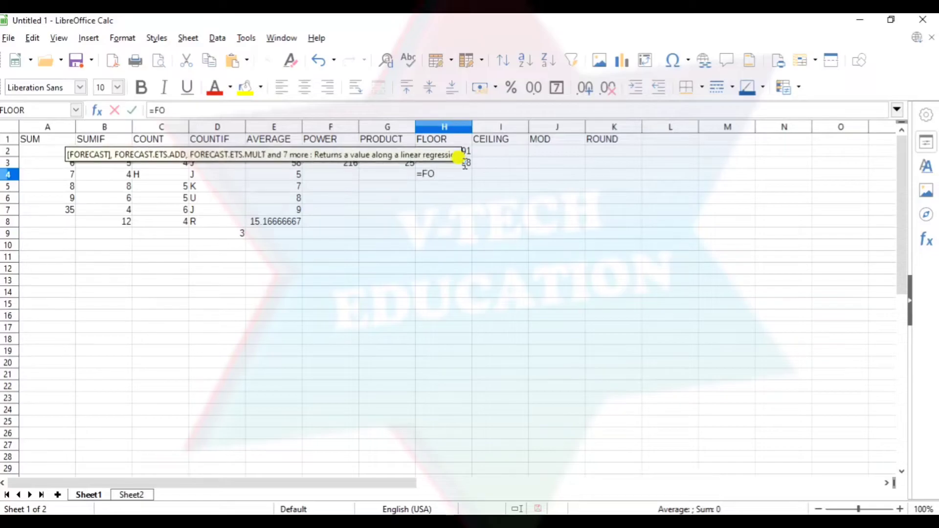
key("BackSpace")
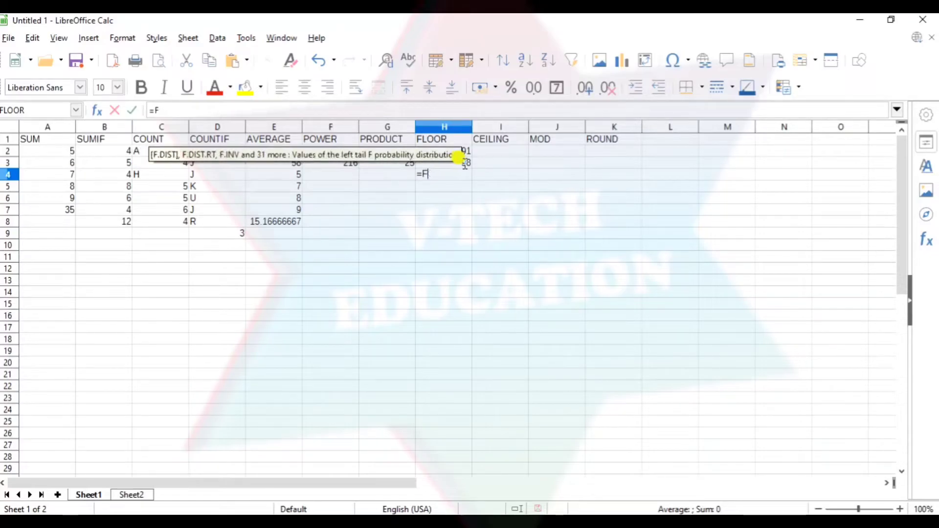
type("LOOR(")
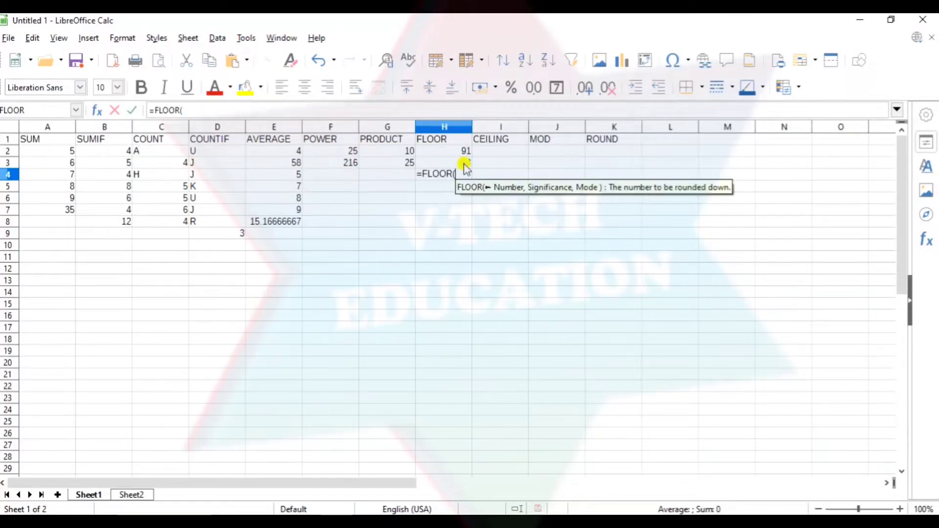
type("99,")
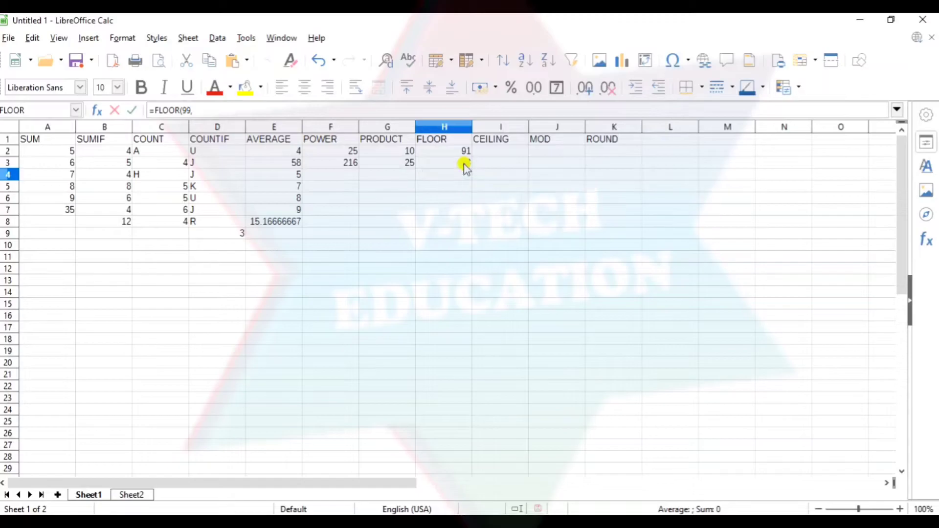
type("7)")
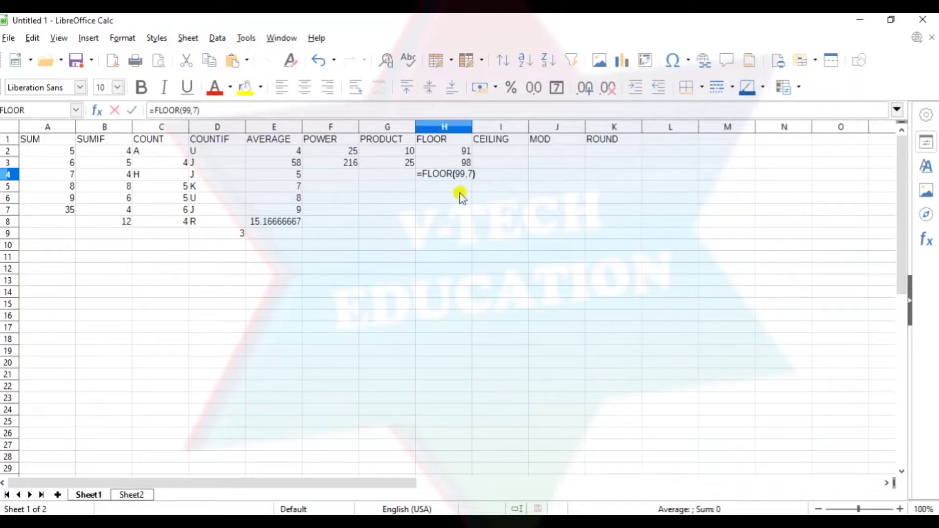
key("Return")
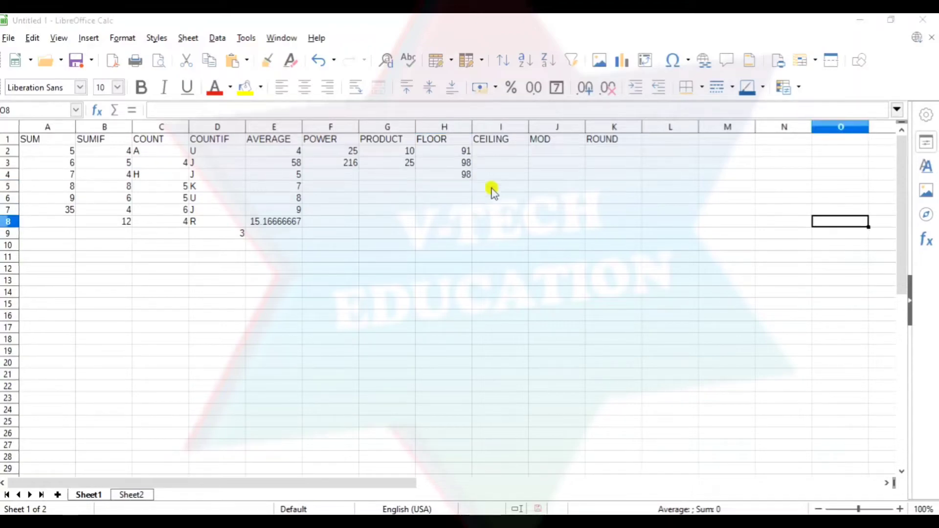
Try to round 97 up to a multiple of 7 in cell I2 under the CEILING heading with the formula =CELIING(97,7).
left_click(493, 188)
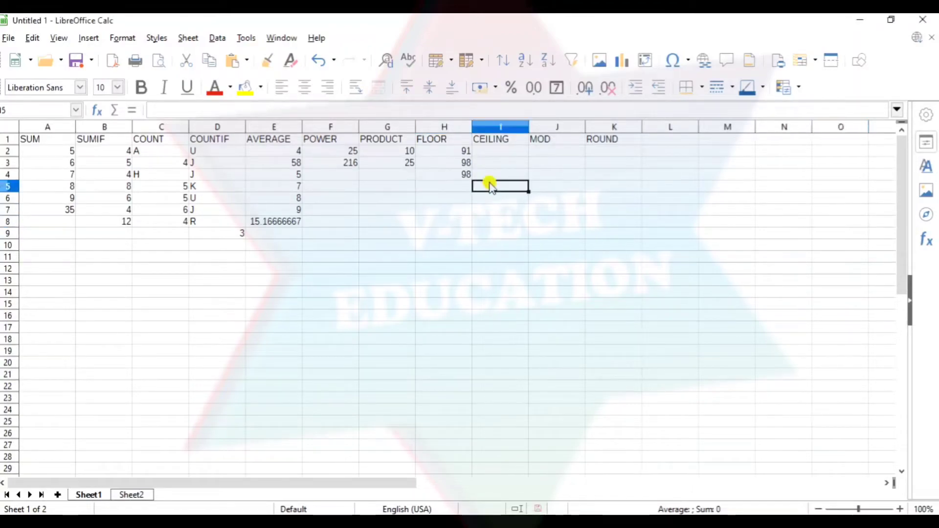
left_click(492, 153)
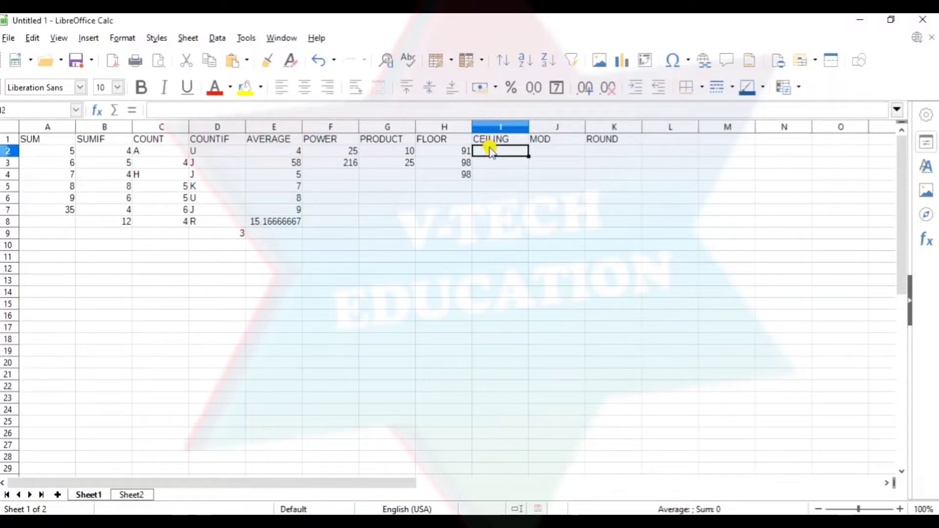
type("=")
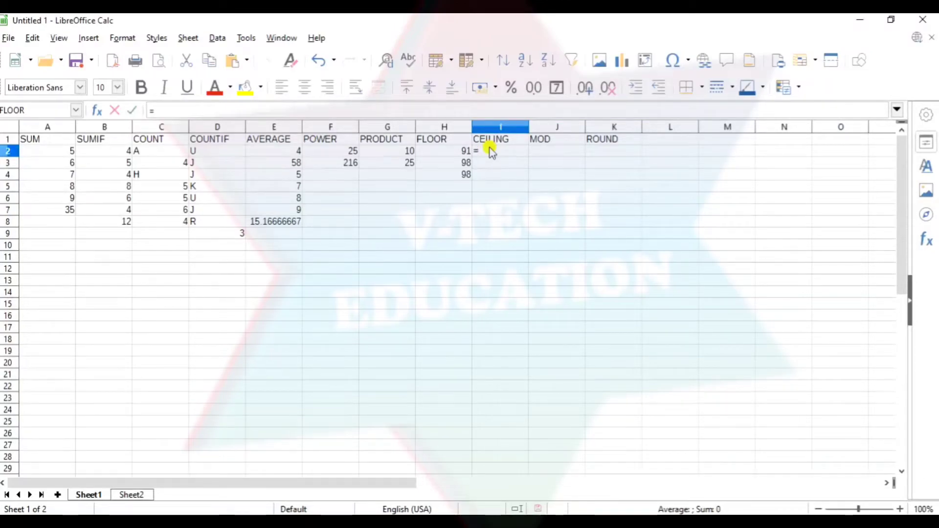
type("CELIING(")
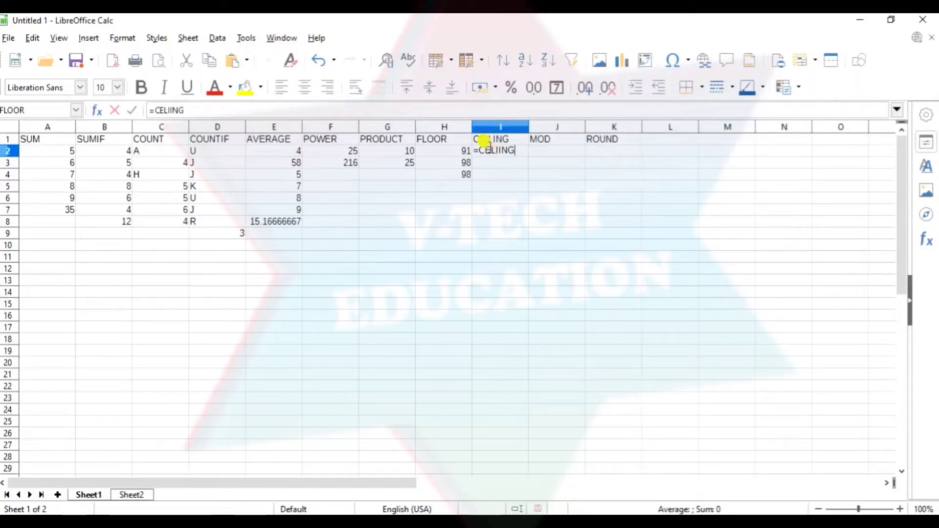
type("97")
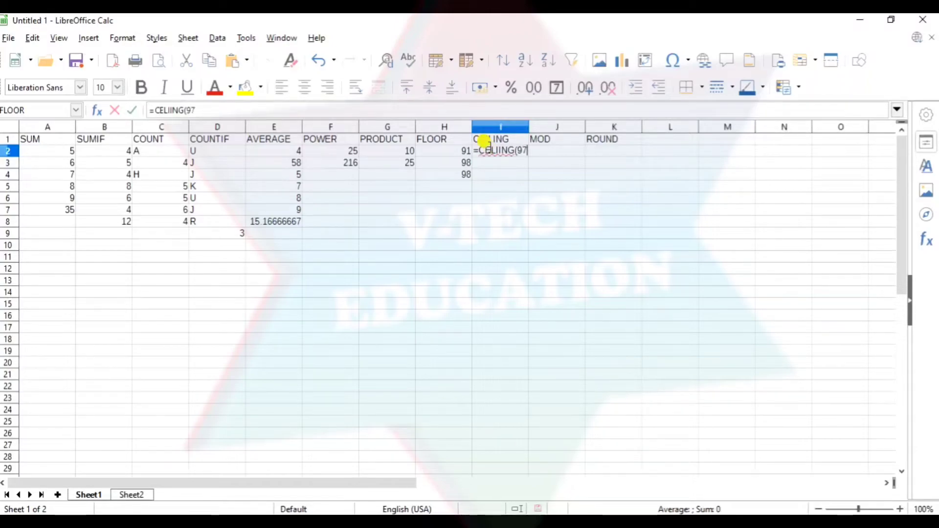
type(",7)")
key("Return")
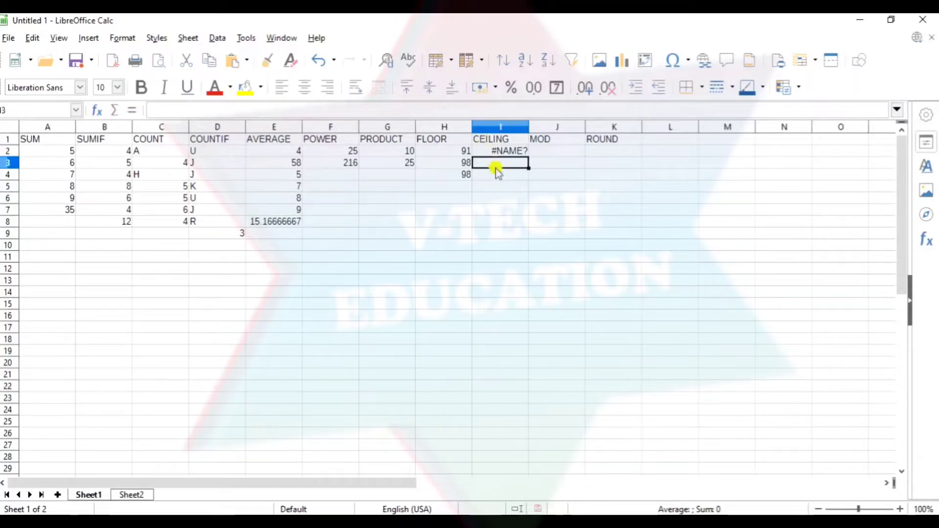
Round 97 up to a multiple of 7 in cell I3 with the formula =CEILING(97,7).
type("=CEILING")
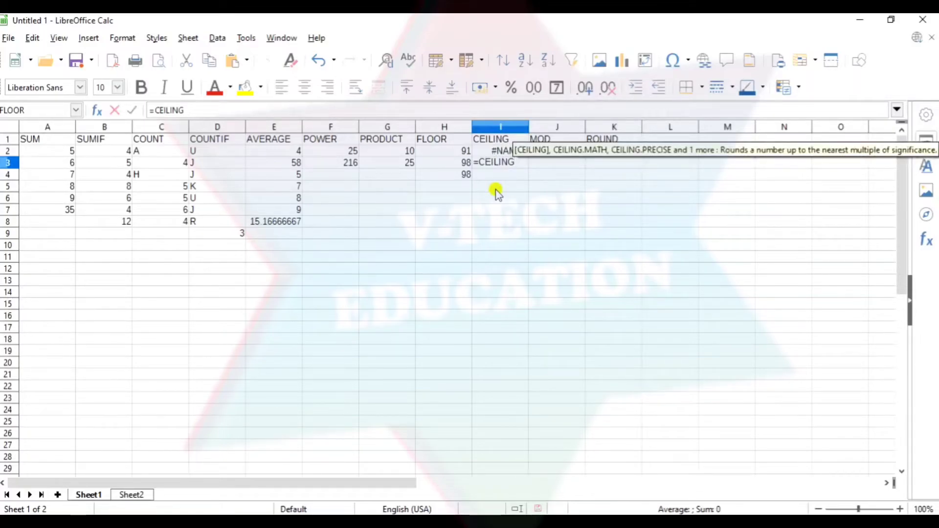
type("(97,")
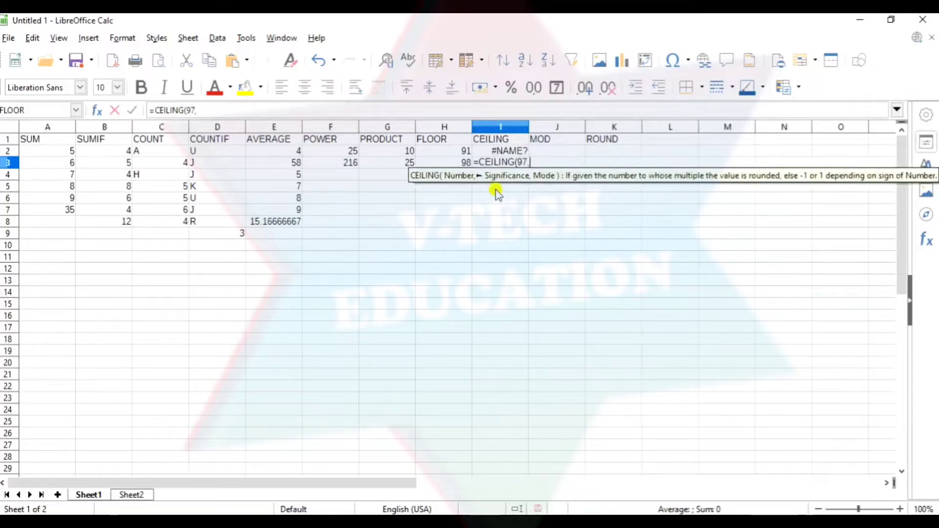
type("7)")
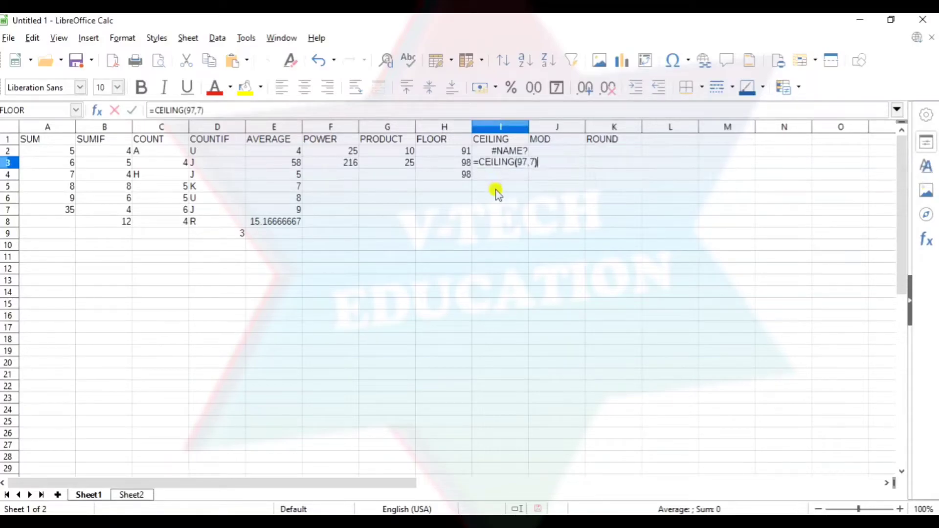
key("Return")
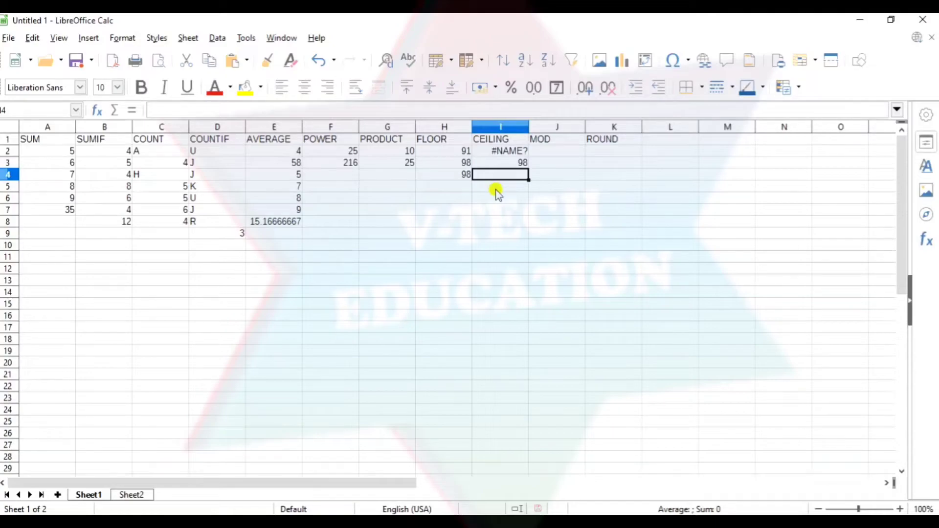
type("11")
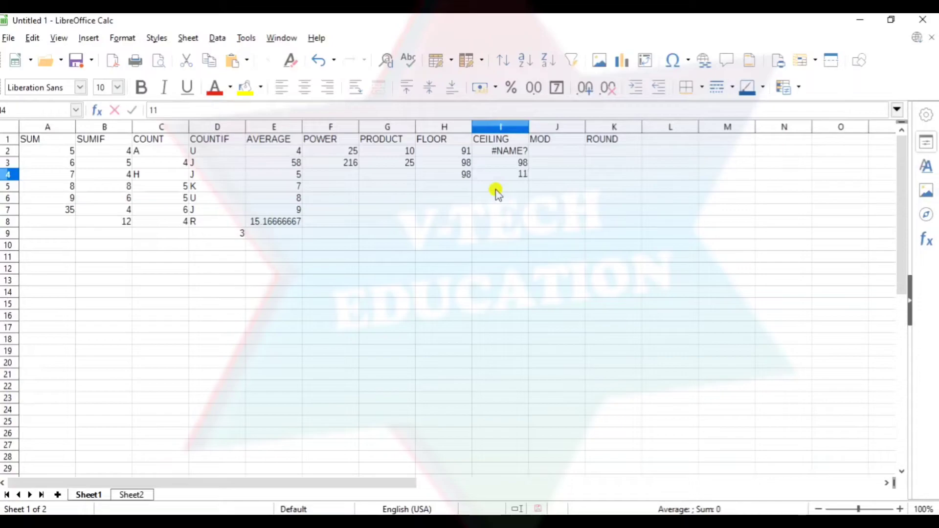
key("BackSpace")
type("1209")
key("BackSpace")
key("BackSpace")
key("BackSpace")
key("BackSpace")
Round 1209 up to a multiple of 11 in cell I4 with the formula =CEILING(1209,11).
type("=CEILIM")
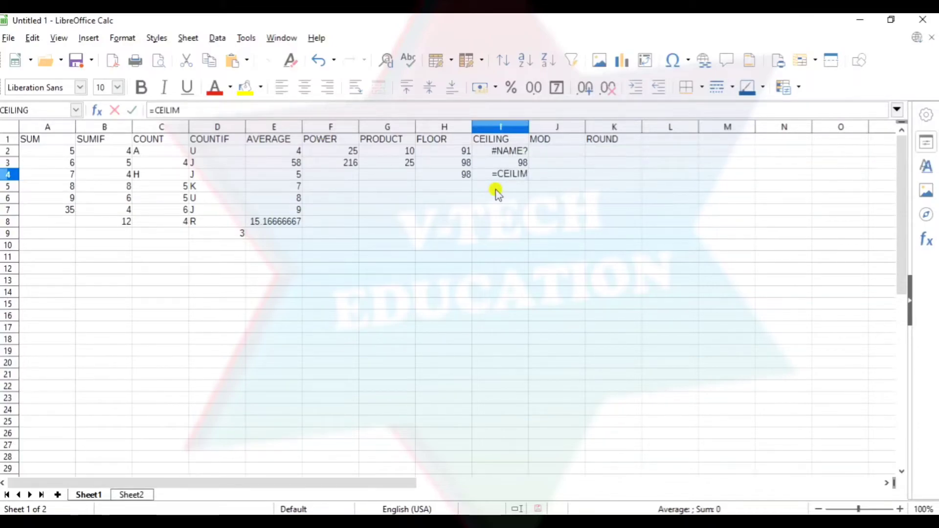
key("BackSpace")
type("M")
key("BackSpace")
type("NG(")
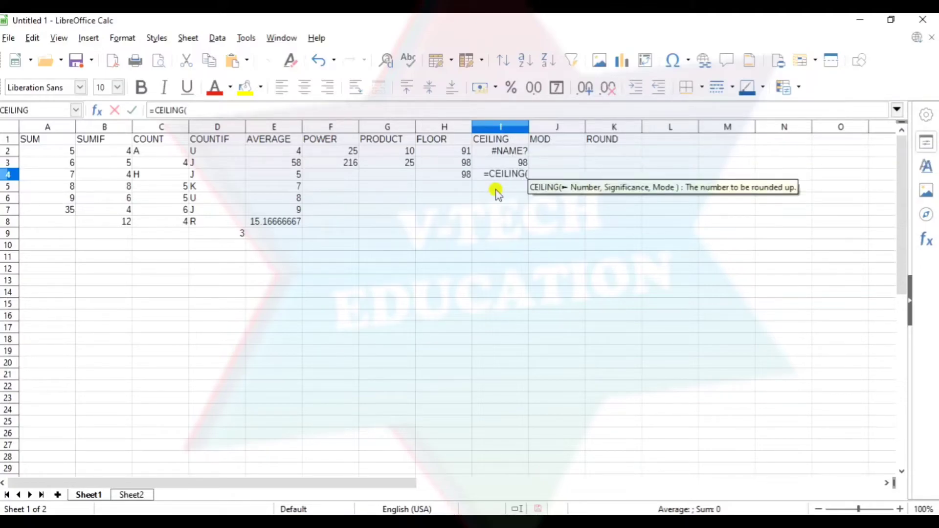
type("120")
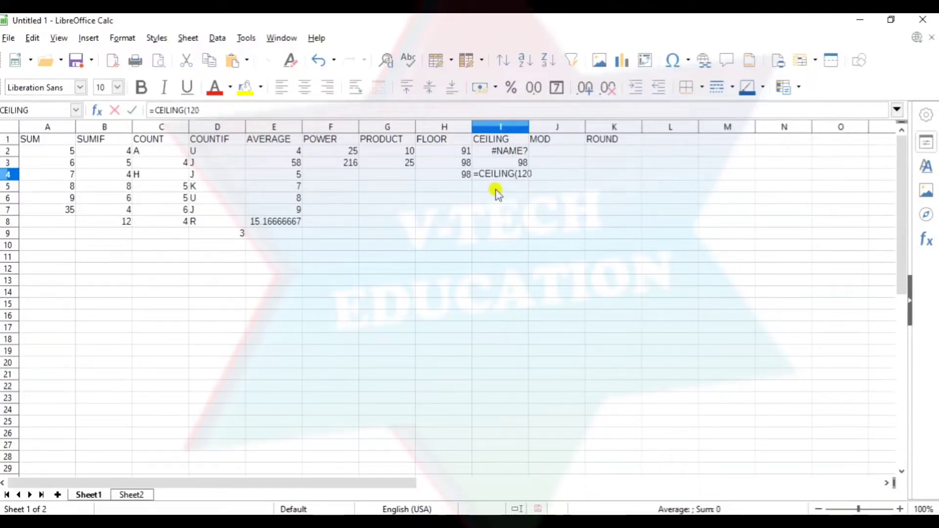
type("9,")
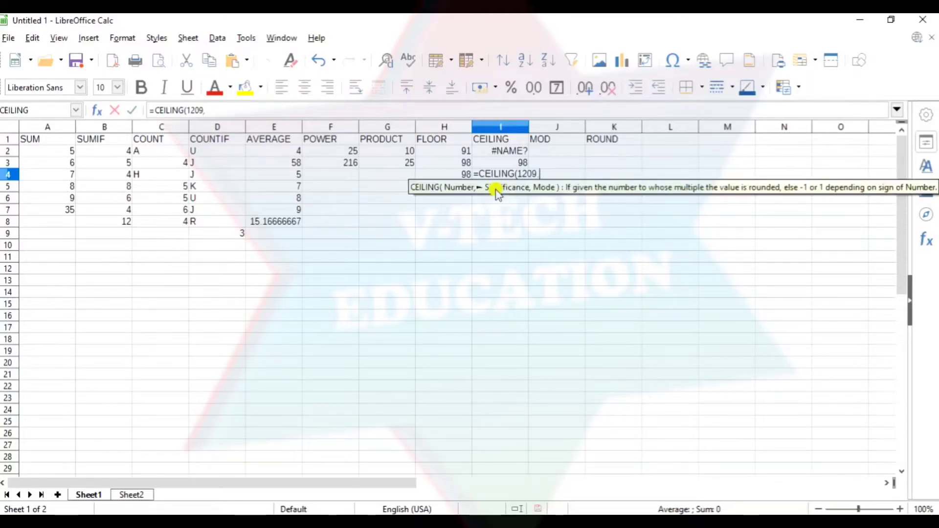
type("11)")
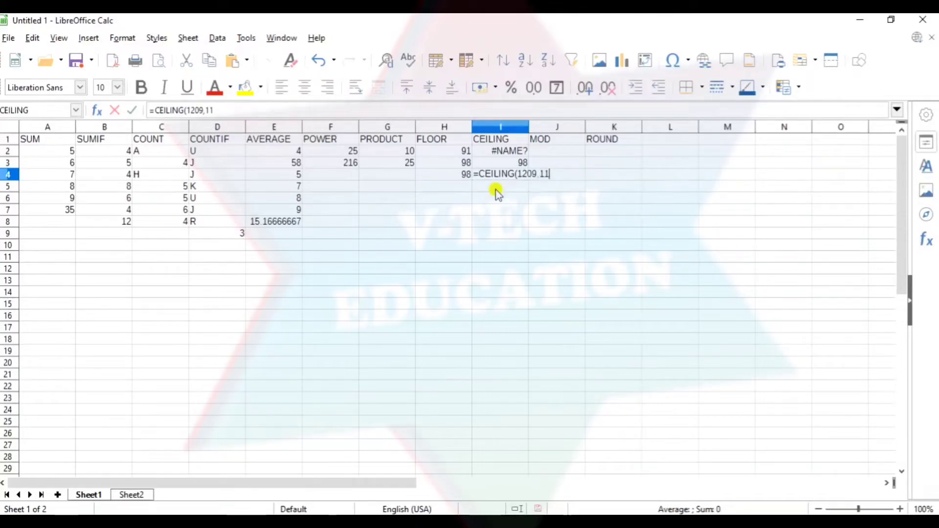
key("Return")
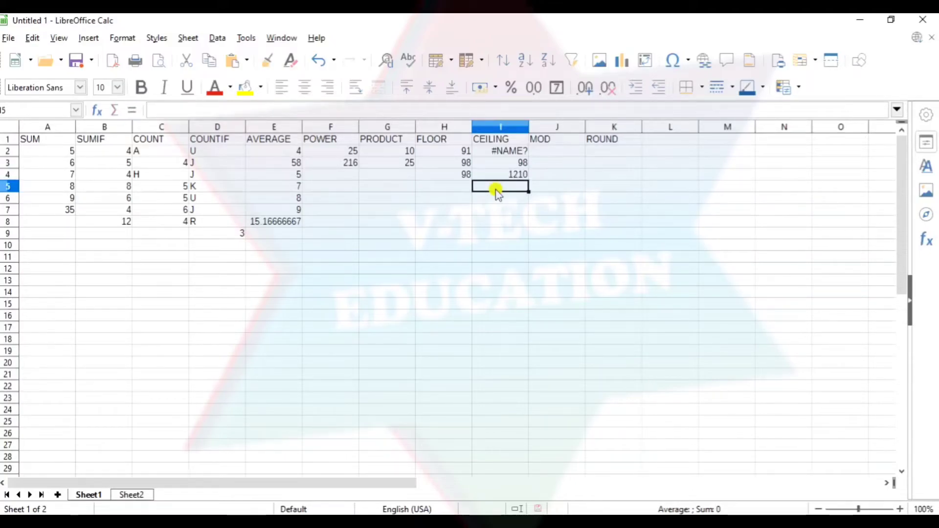
Round 1209 down to a multiple of 11 in cell H5 with the formula =FLOOR(1209,11).
key("Left")
type("=")
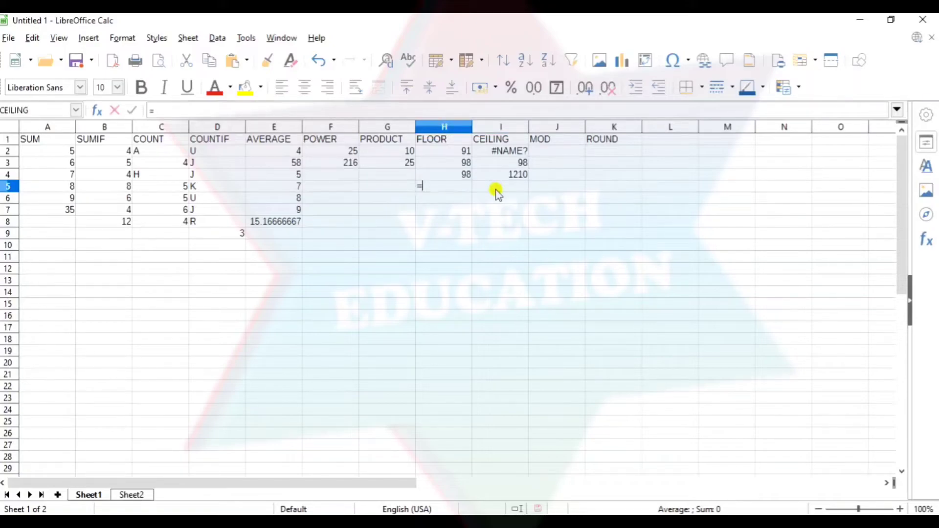
type("FLOOR")
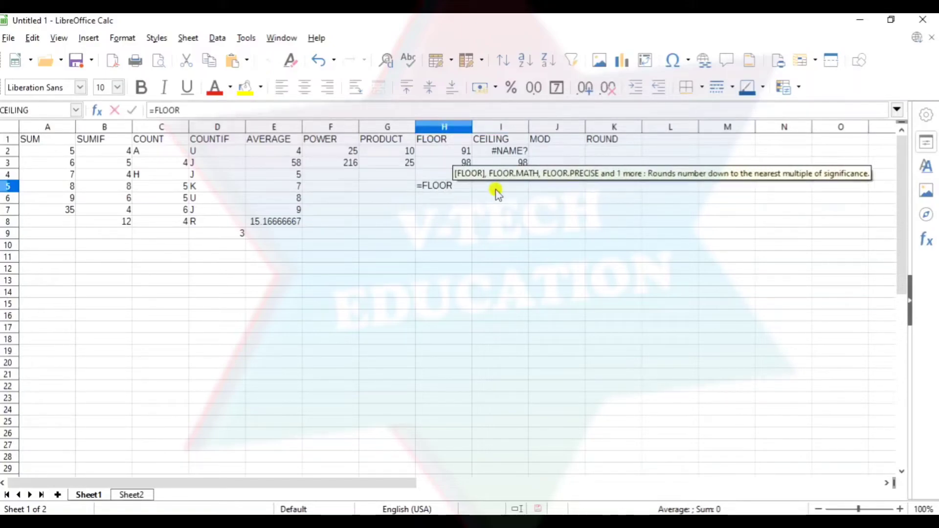
type("(1209,")
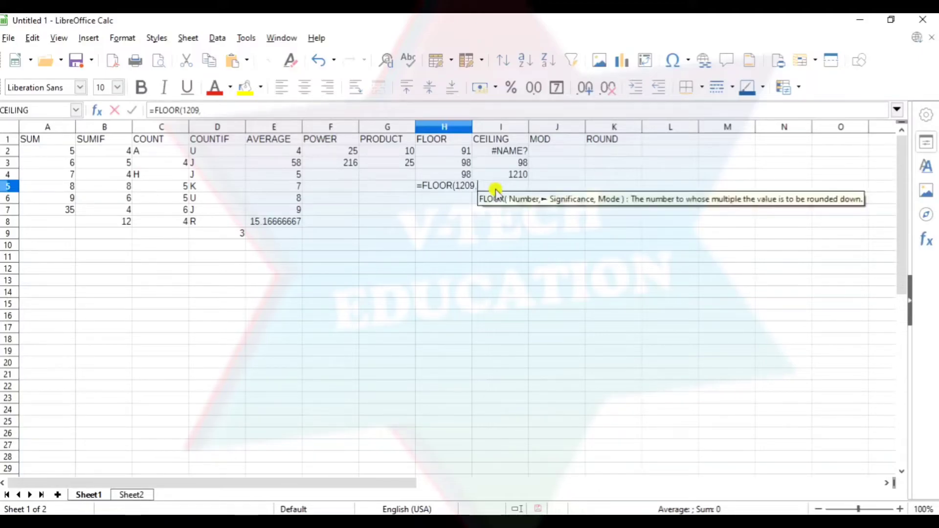
type("11")
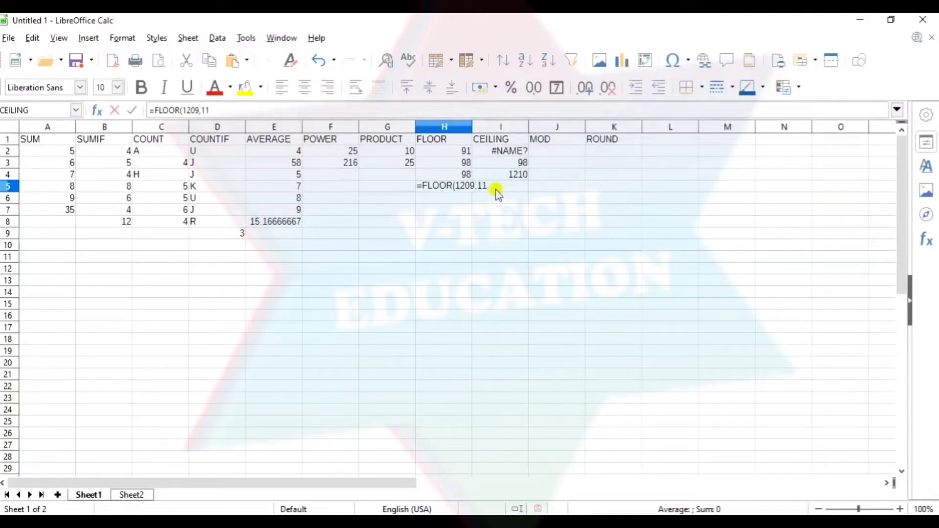
key("Return")
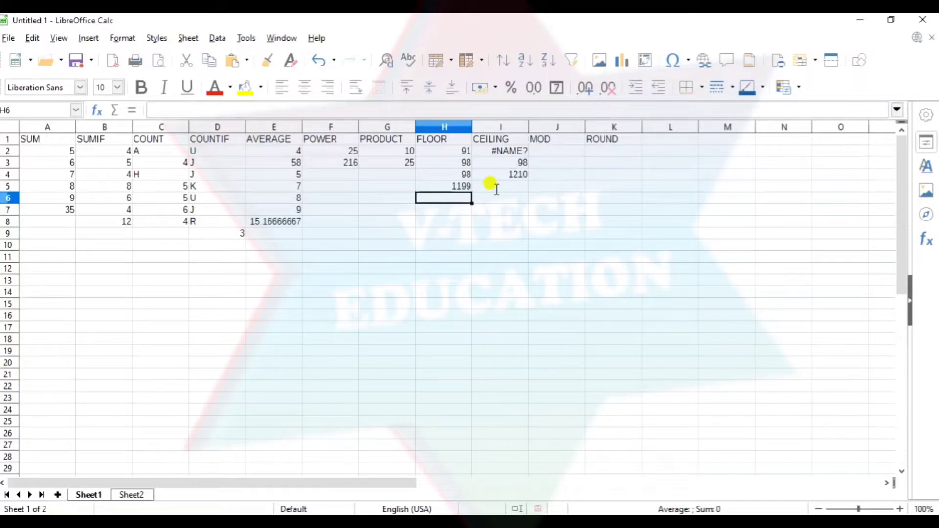
Calculate the remainder of 11 divided by 8 in cell J2 under the MOD heading with the formula =MOD(11,8).
key("Right")
key("Right")
key("Up")
key("Up")
key("Up")
key("Up")
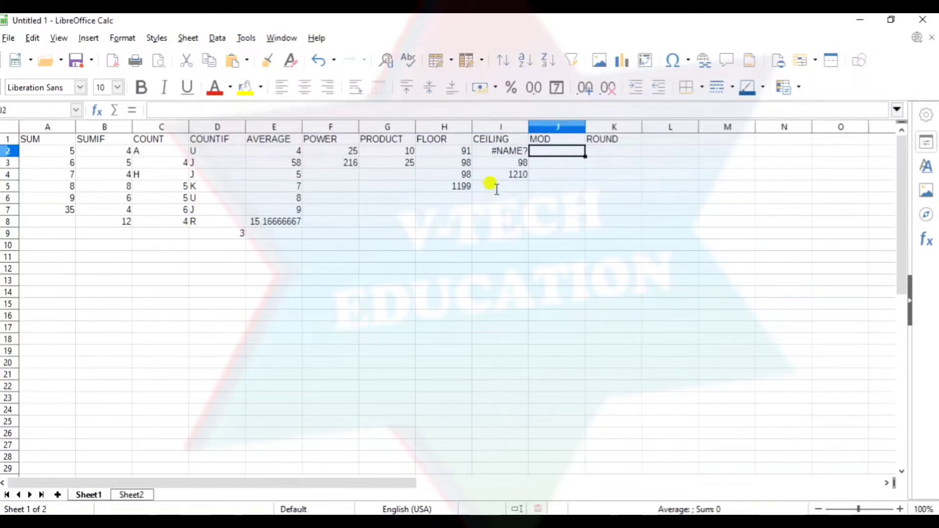
type("=MOD")
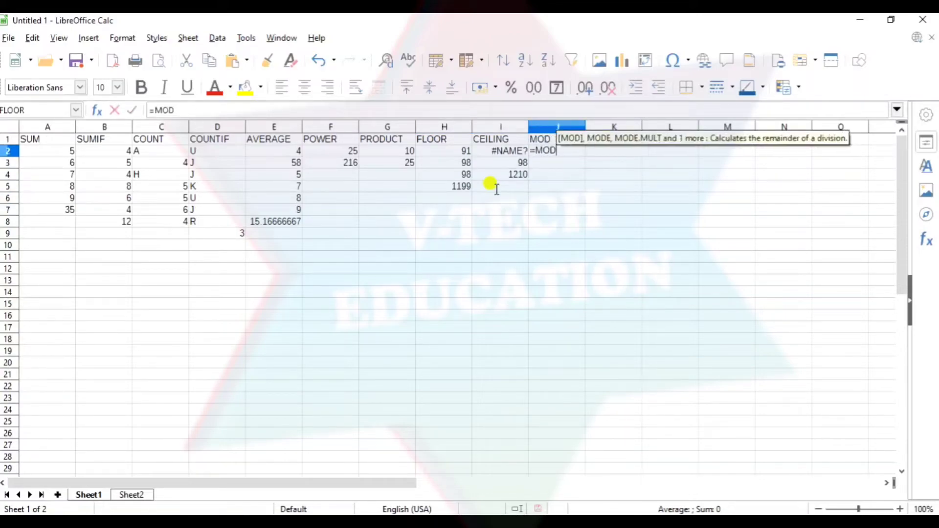
type("(")
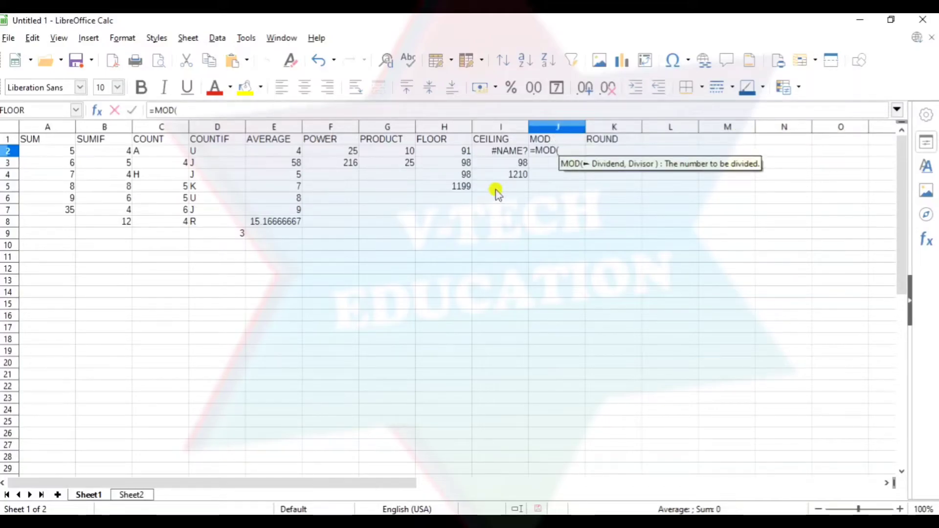
type("11,")
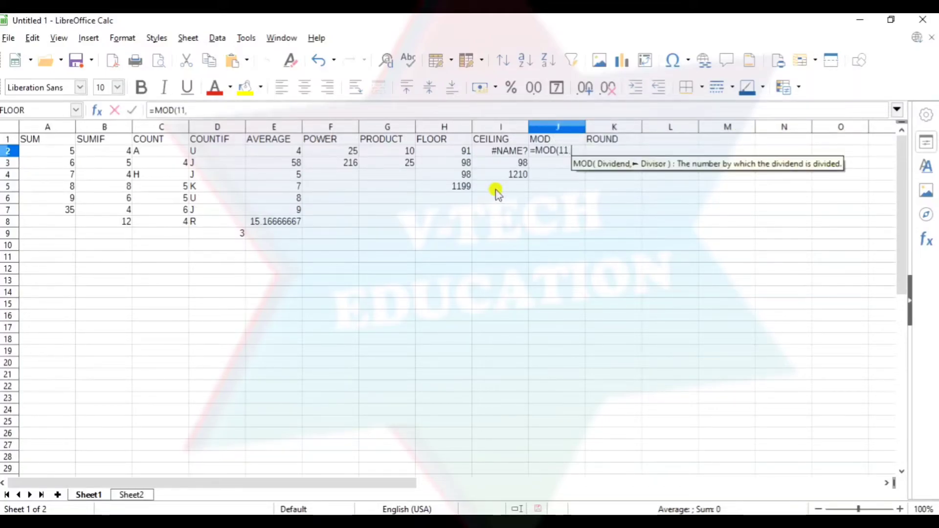
type("8)")
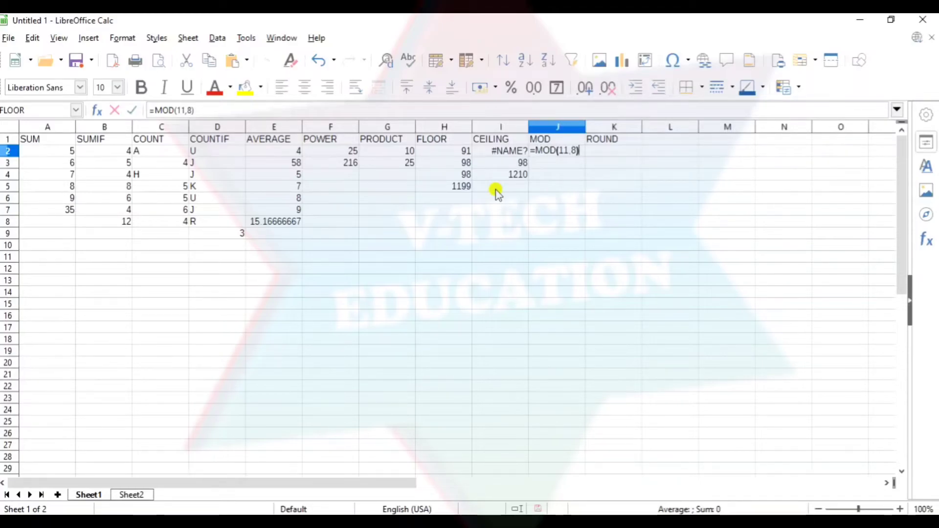
key("Return")
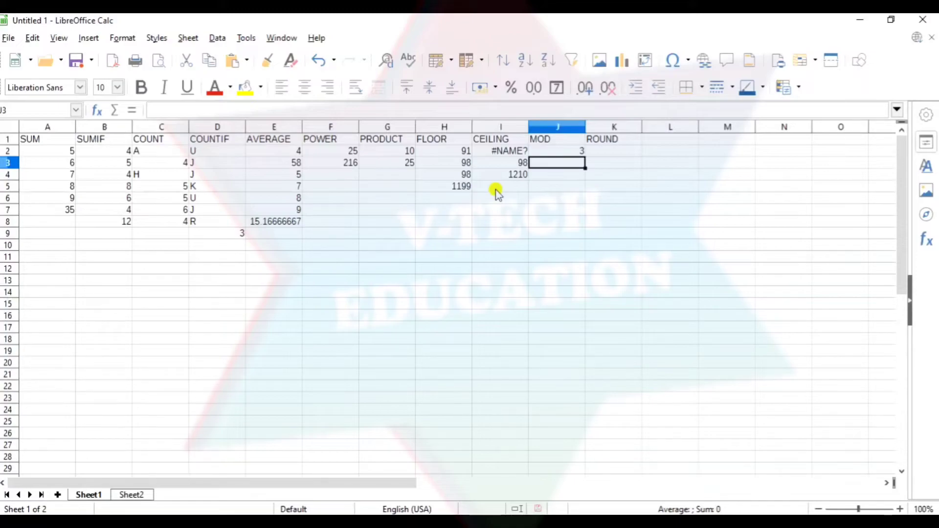
Calculate the remainder of 5 divided by 2 in cell J3 with the formula =MOD(5,2).
type("=MOD")
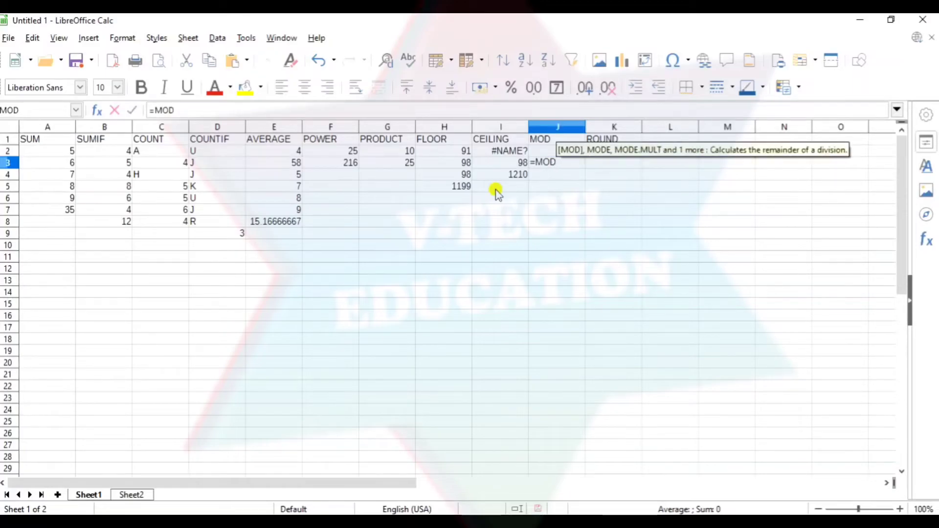
type("(5")
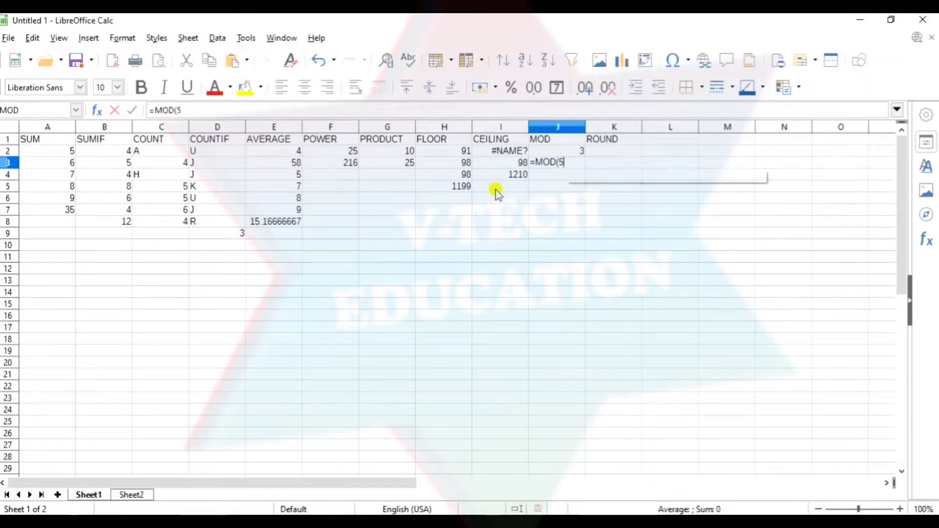
type(",")
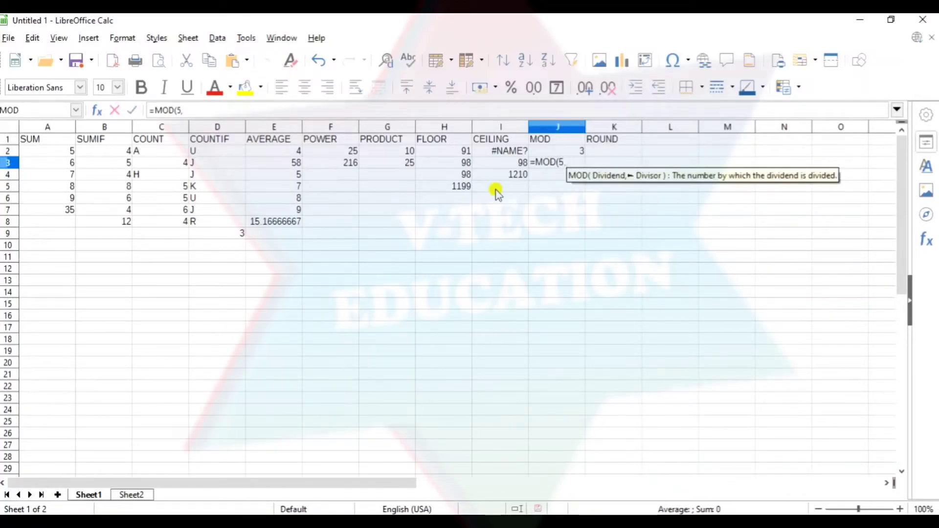
type("2)")
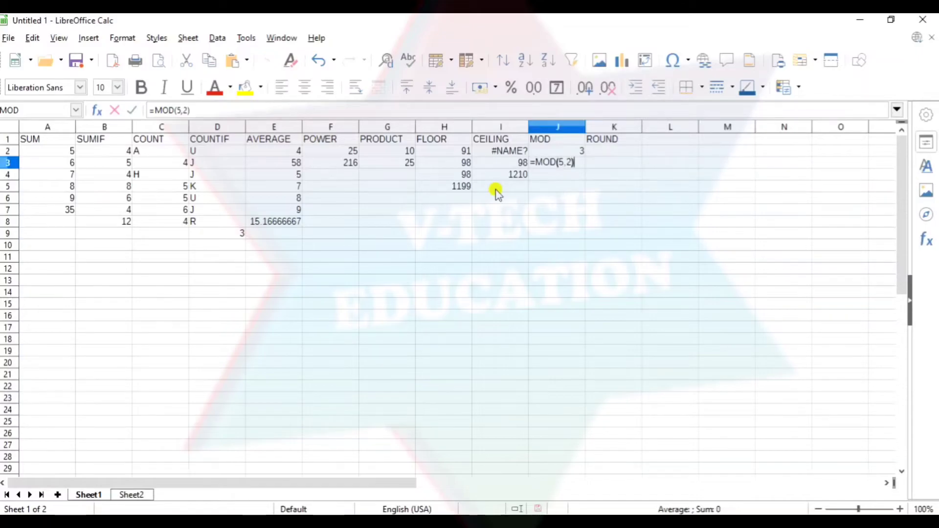
key("Return")
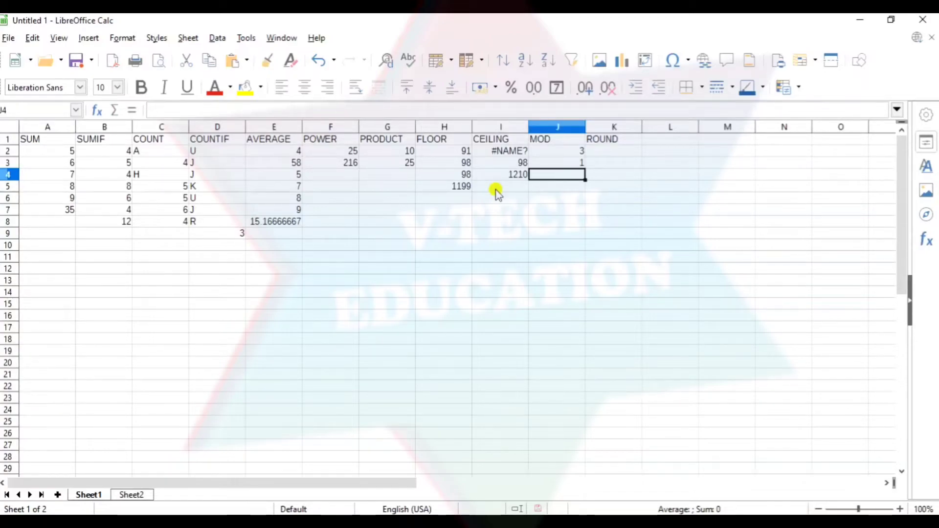
key("Right")
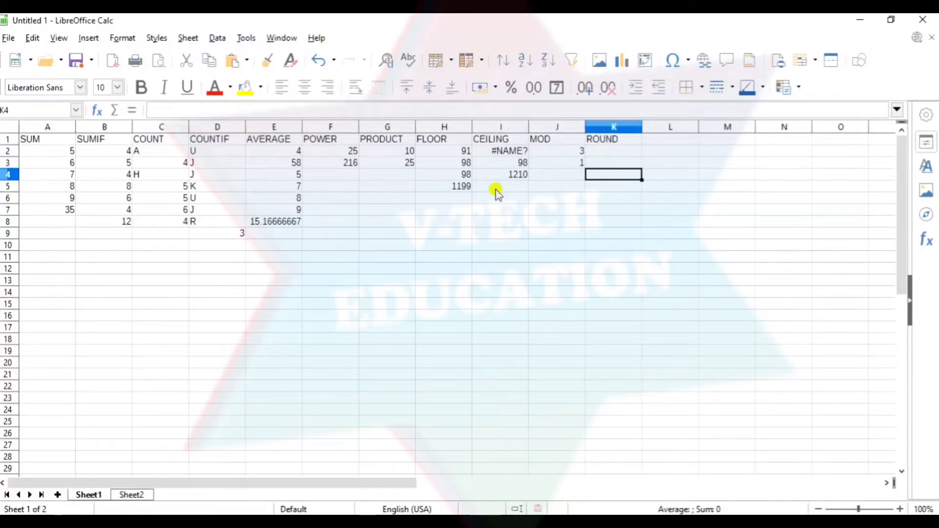
key("Up")
key("Up")
type("=")
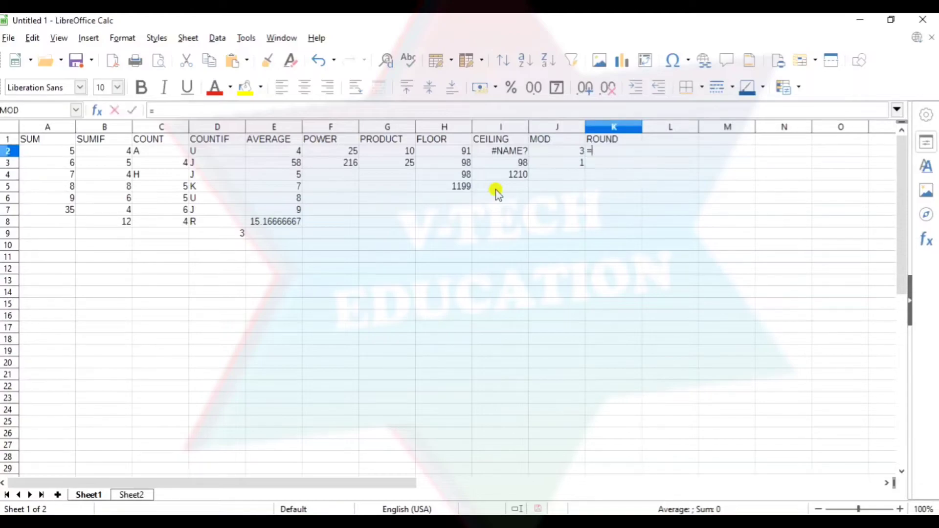
type("RO")
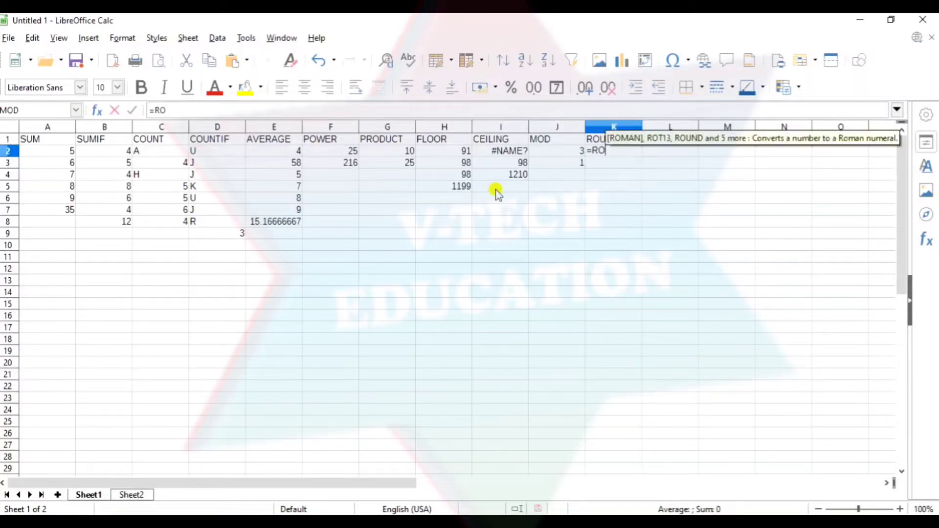
type("UND(")
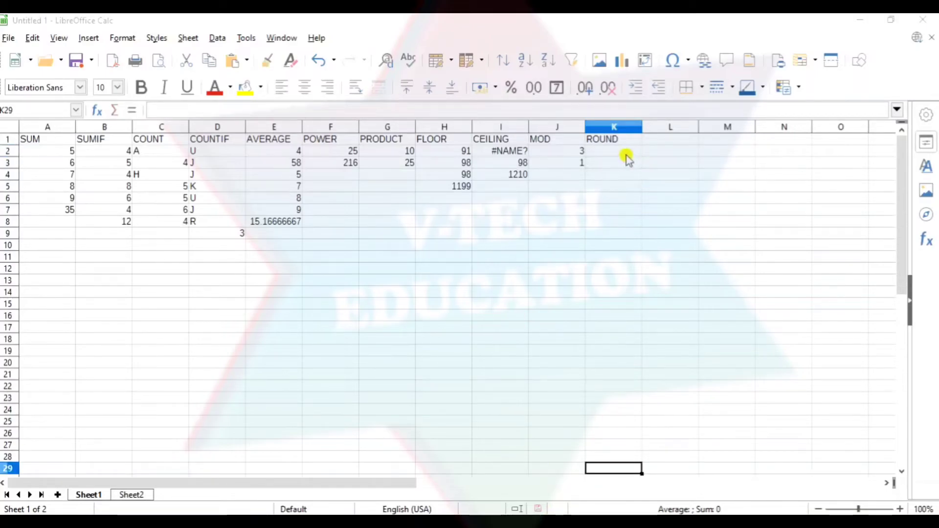
Round 45.49 to a whole number in cell K2 under the ROUND heading with the formula =ROUND(45.49).
left_click(627, 156)
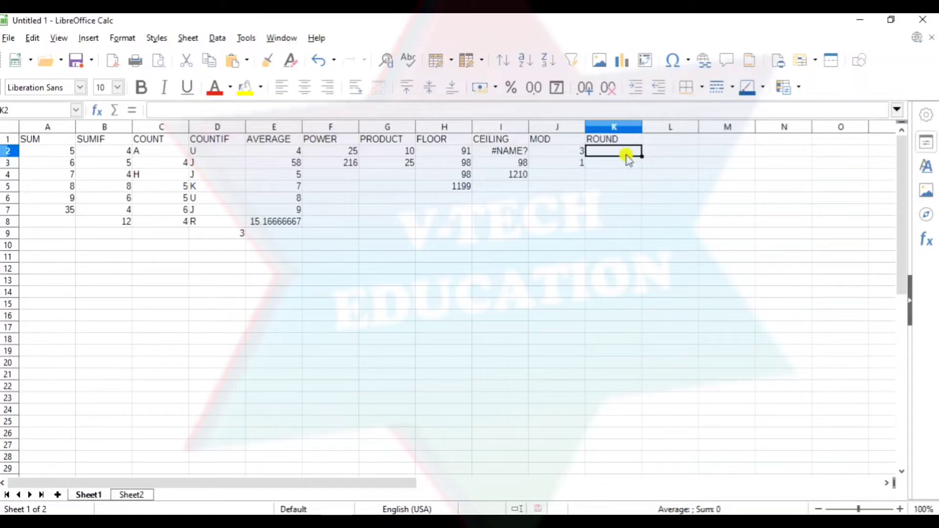
type("=ROUND(")
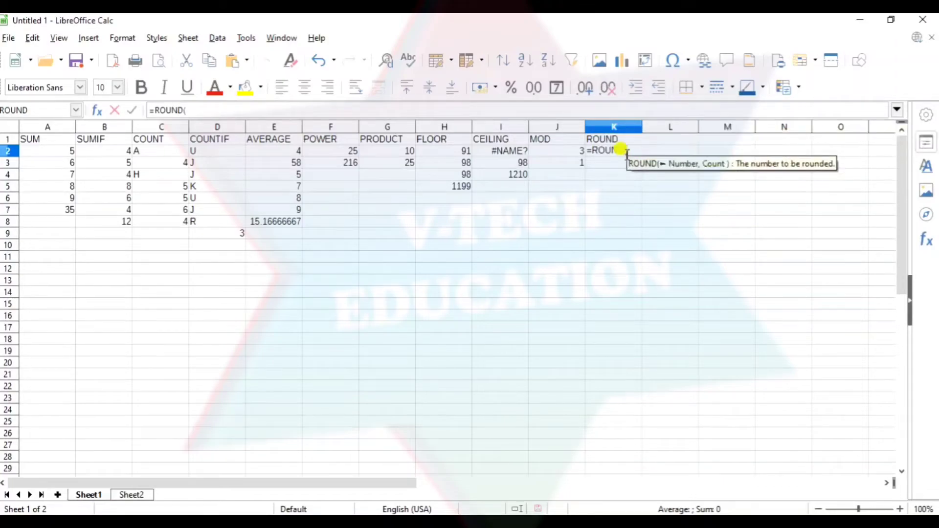
type("45.")
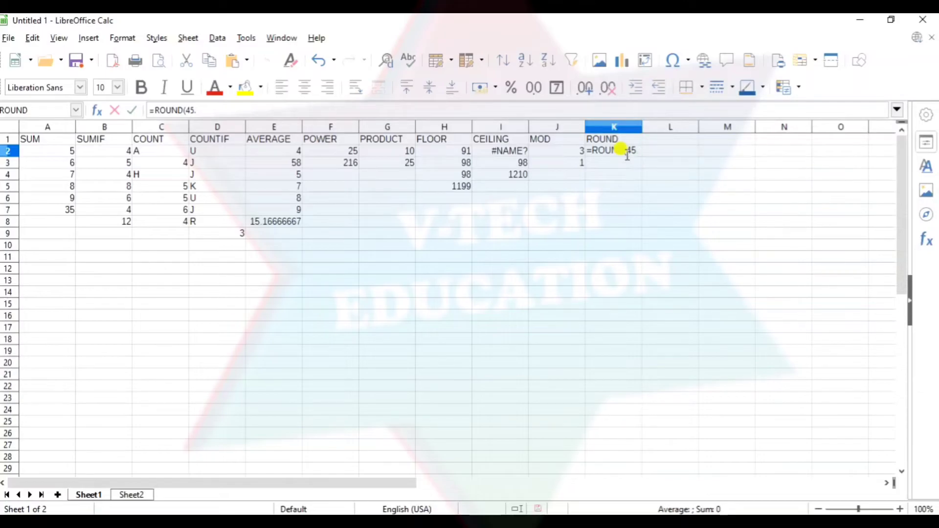
type("49")
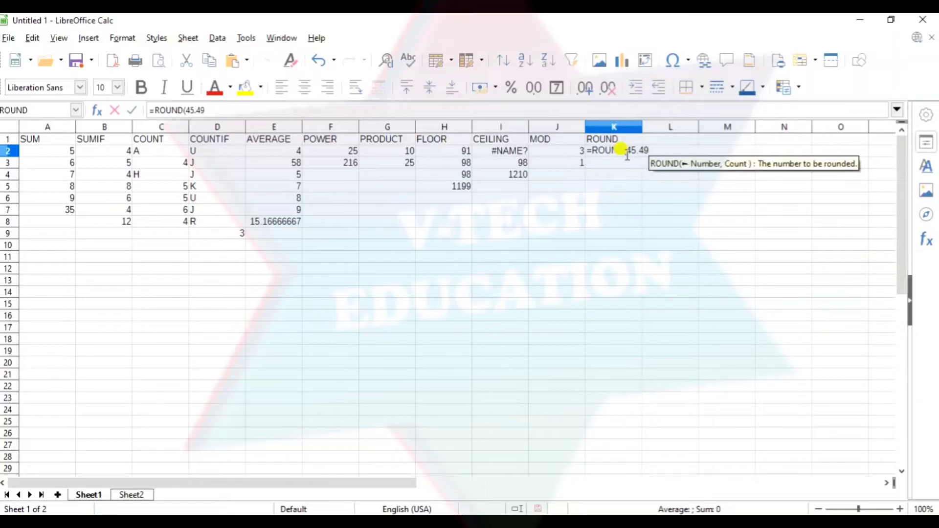
type(")")
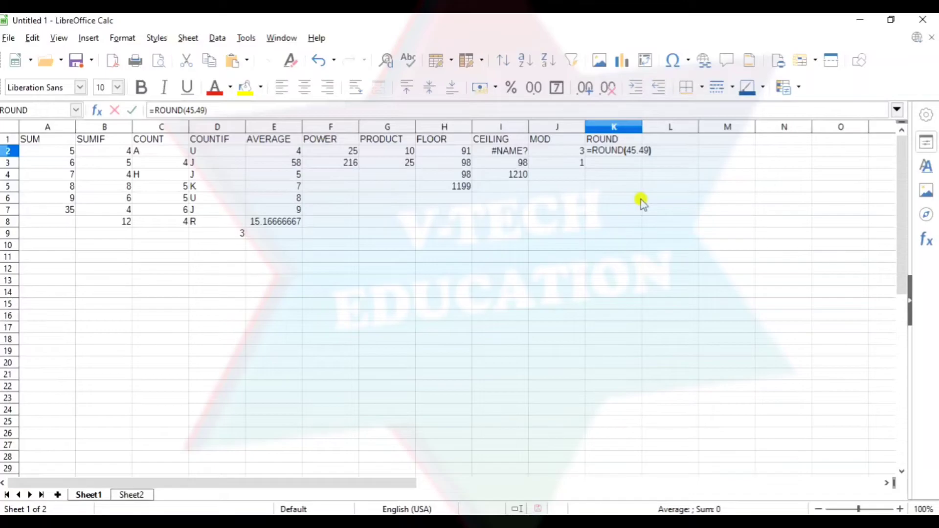
key("Return")
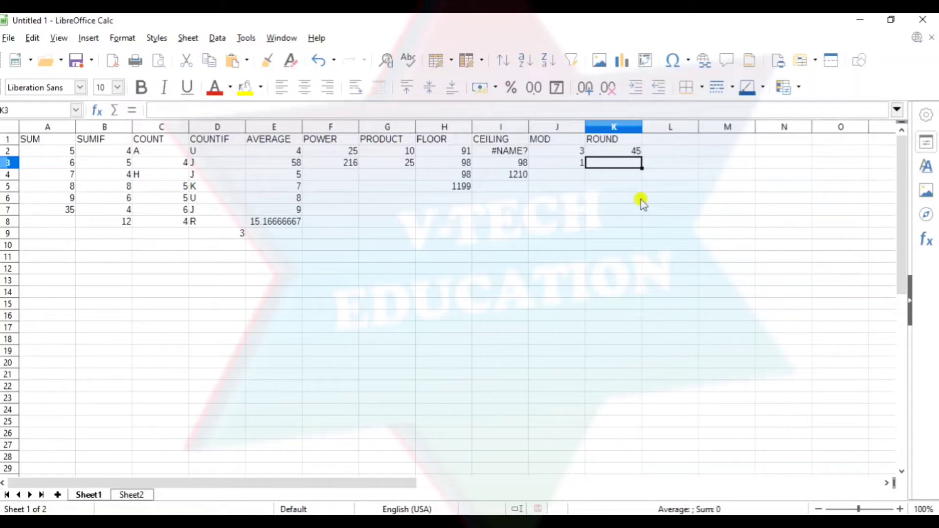
Round 45.51 to a whole number in cell K3 with the formula =ROUND(45.51).
type("=")
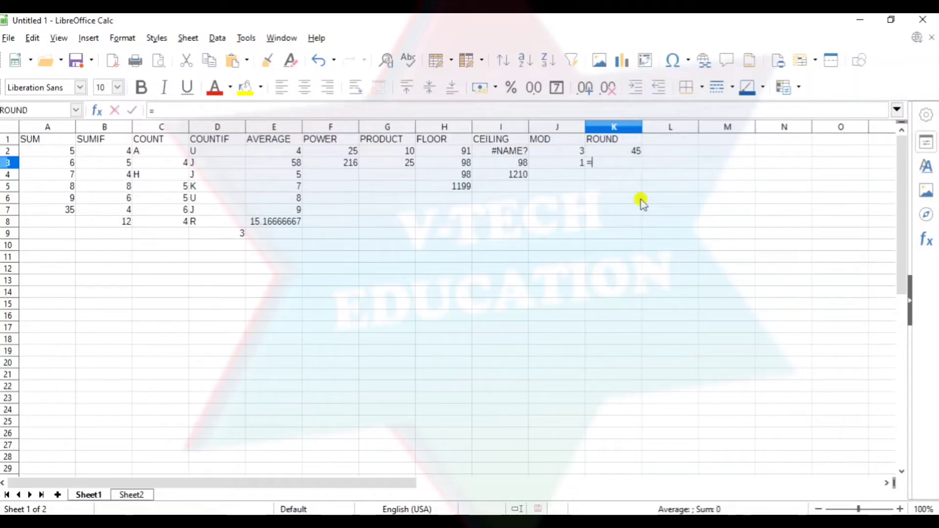
type("RO")
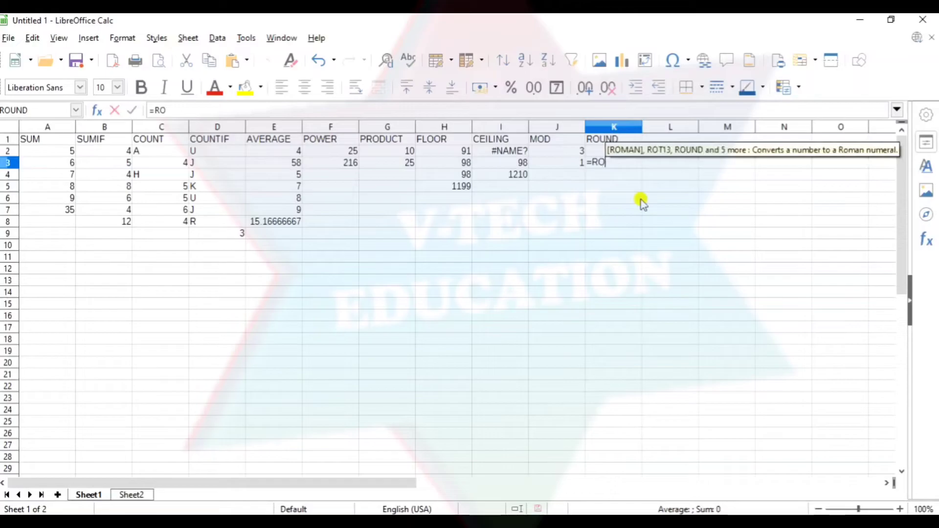
type("UND(45")
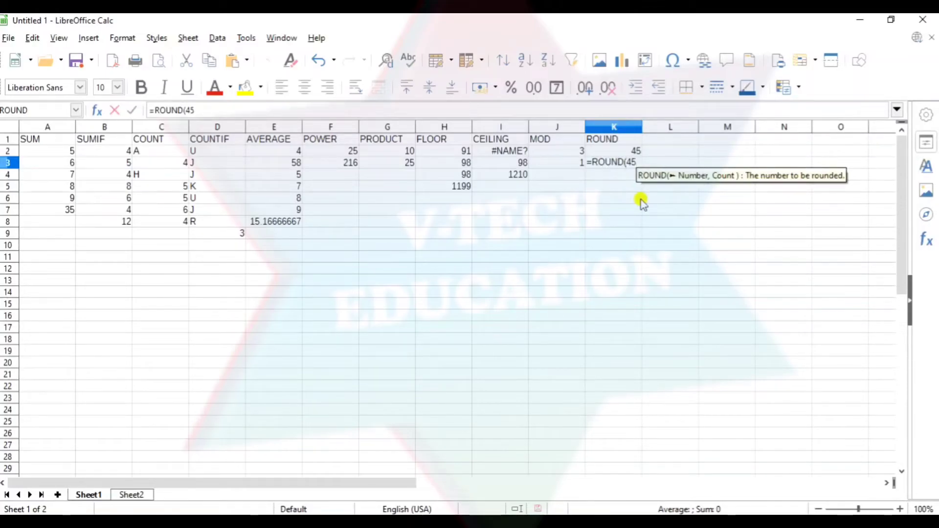
type(".51")
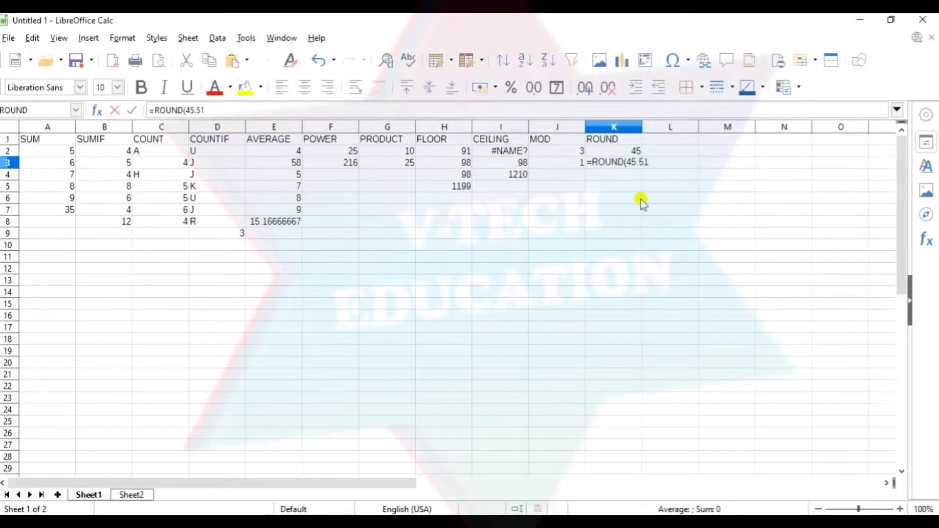
type(")")
key("Return")
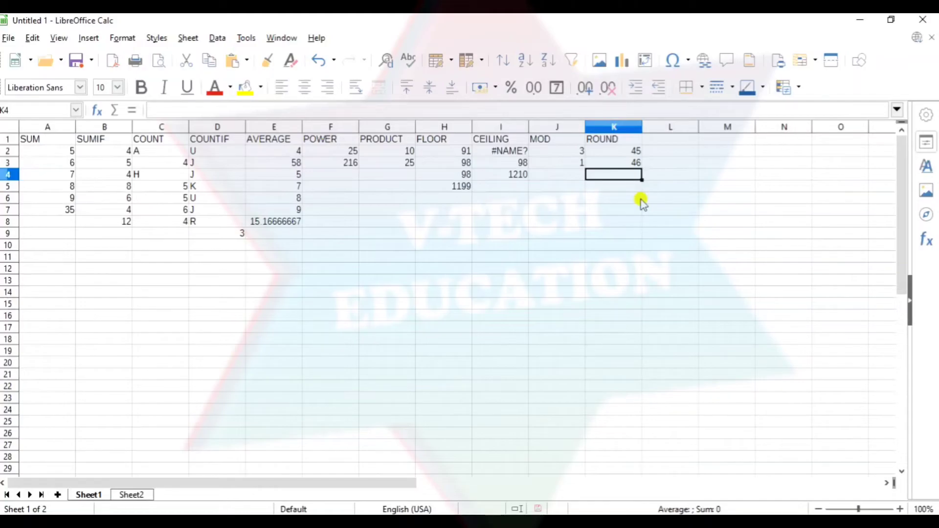
type("RO")
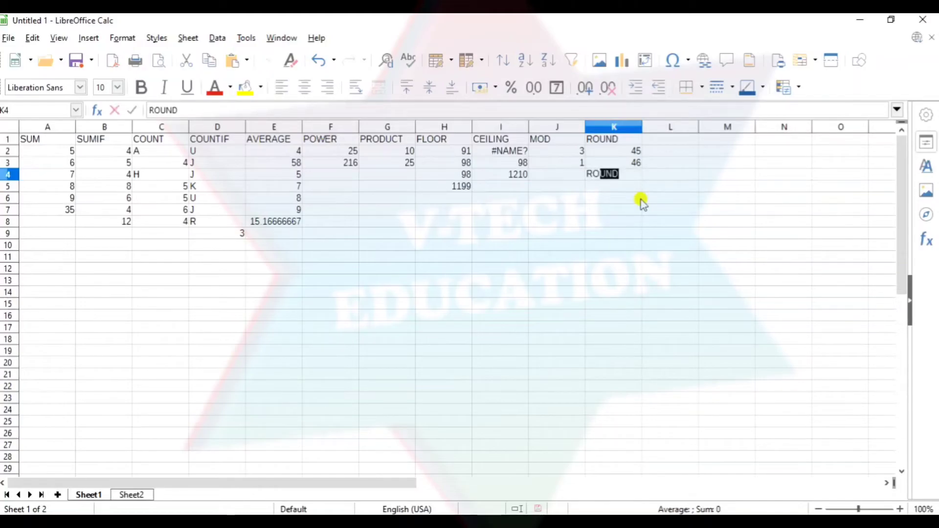
key("BackSpace")
key("BackSpace")
key("BackSpace")
Round 45.49 to one decimal place in cell K4 with the formula =ROUND(45.49,1).
type("=ROUND(")
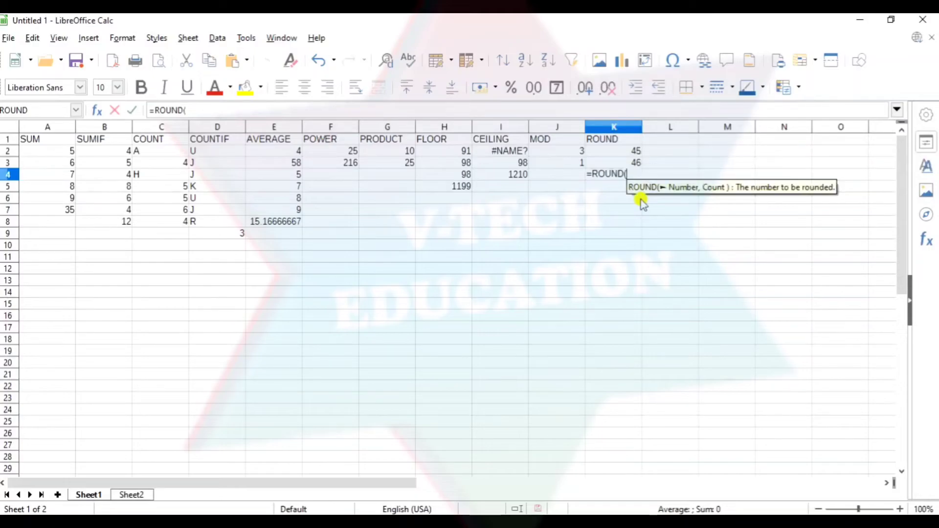
type("45")
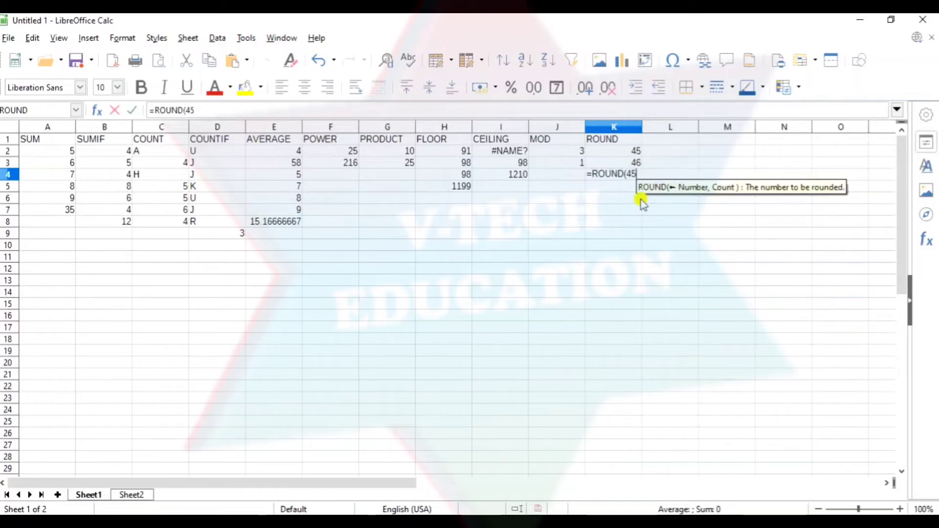
type(".")
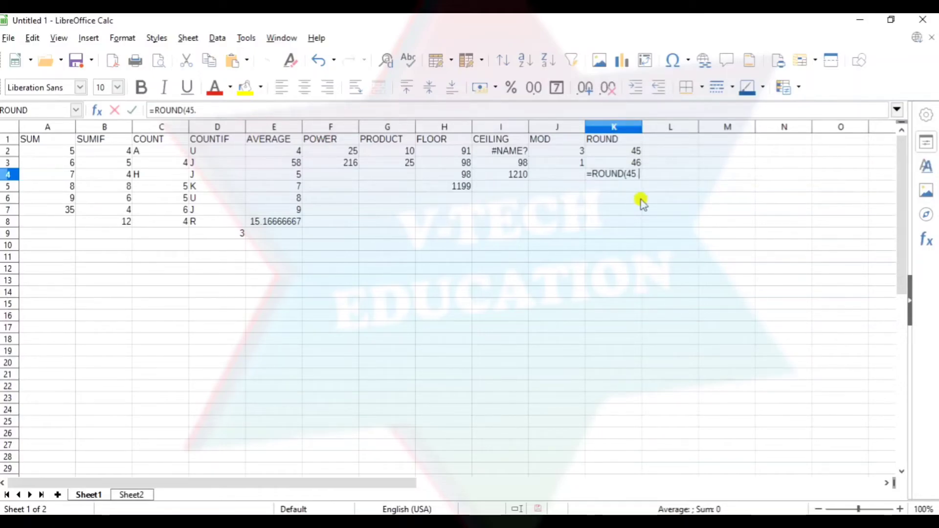
type("49")
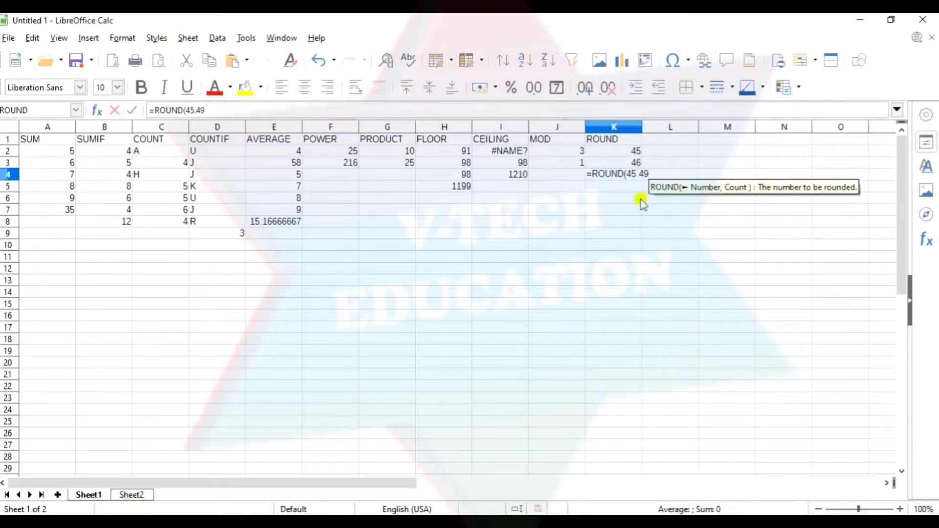
type(",")
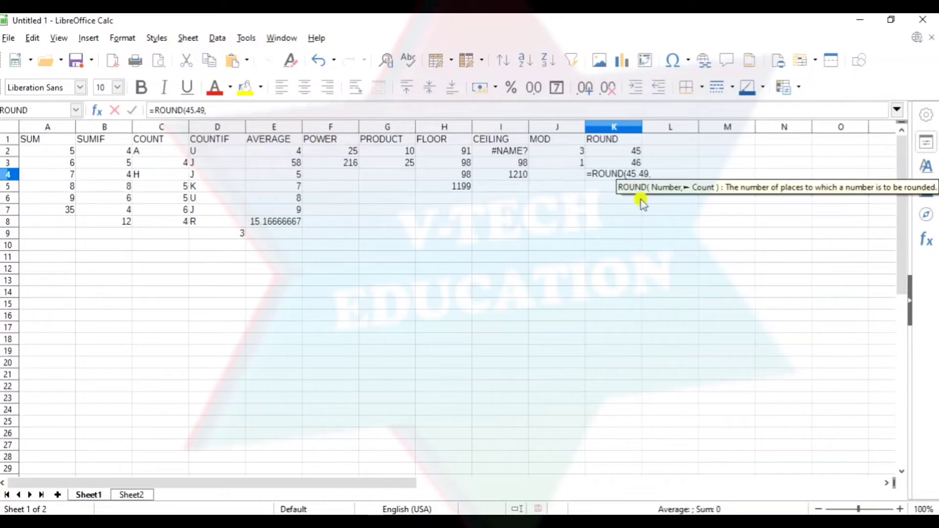
type("1")
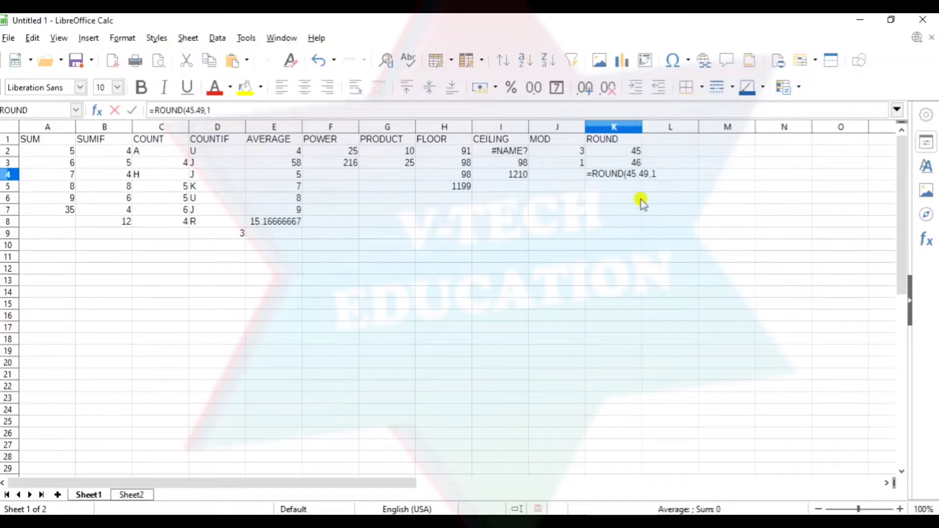
type(")")
key("Return")
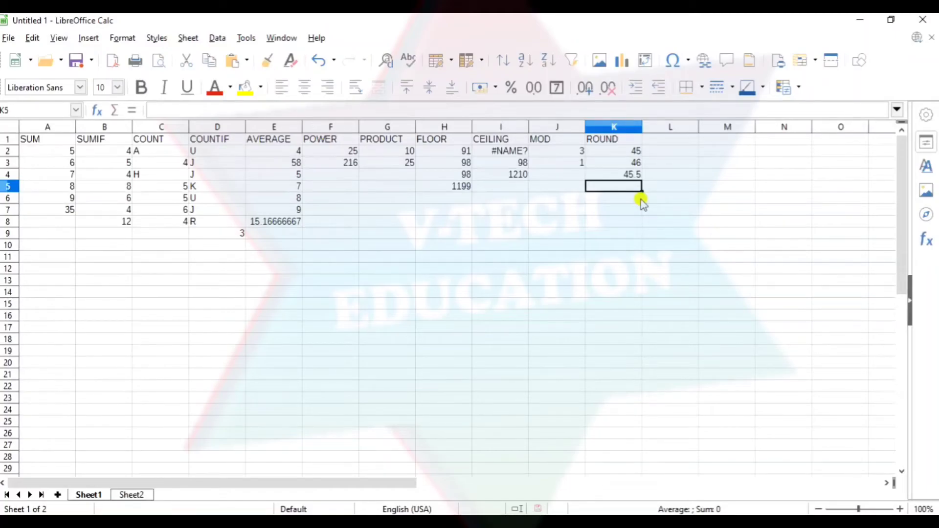
type("=45")
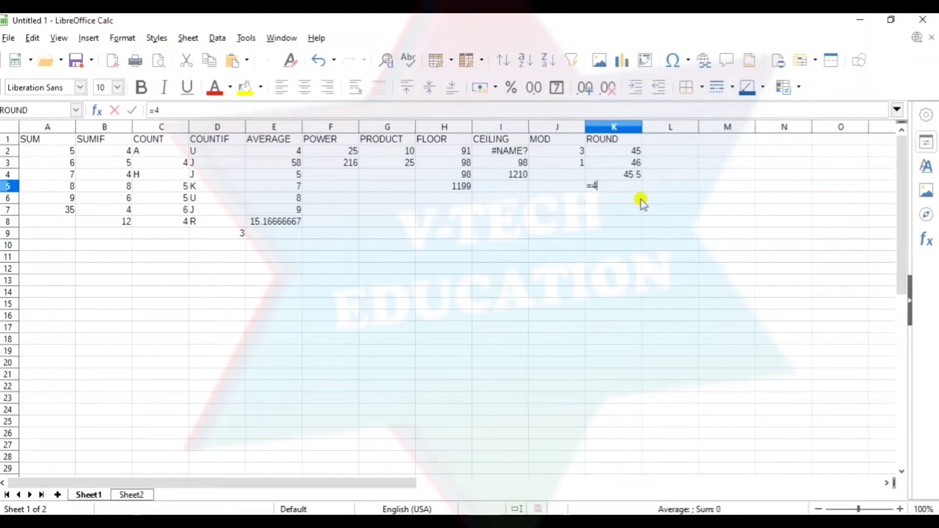
key("BackSpace")
key("BackSpace")
key("BackSpace")
Round 45.4444444 to three decimal places in cell K5 with the formula =ROUND(45.4444444,3).
type("=RO")
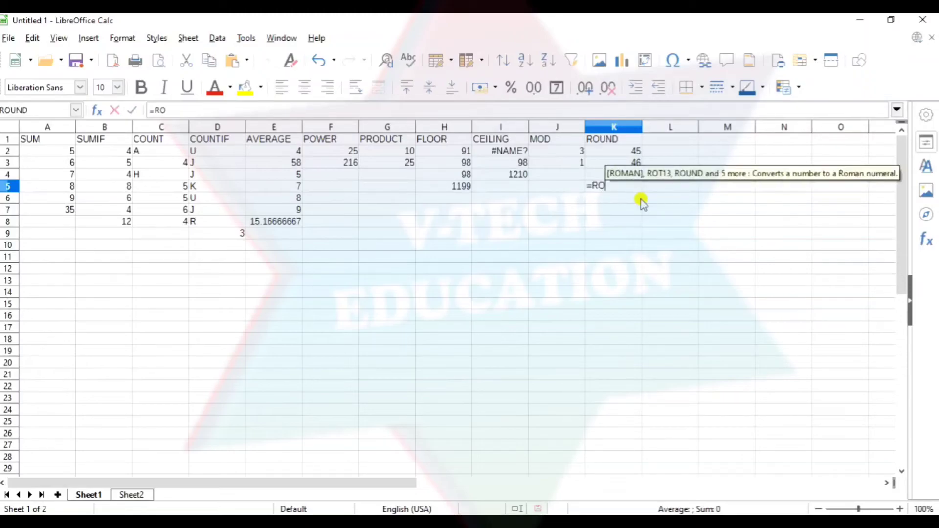
type("UND(")
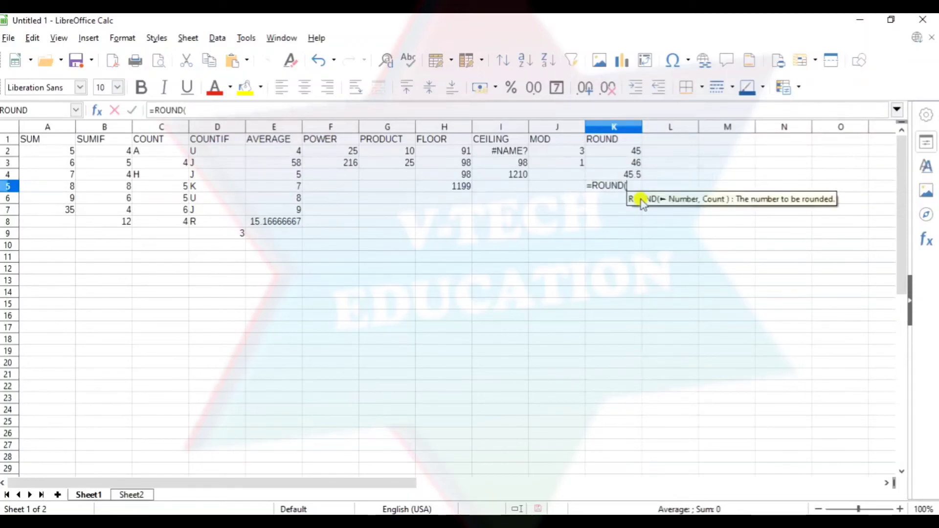
type("45.")
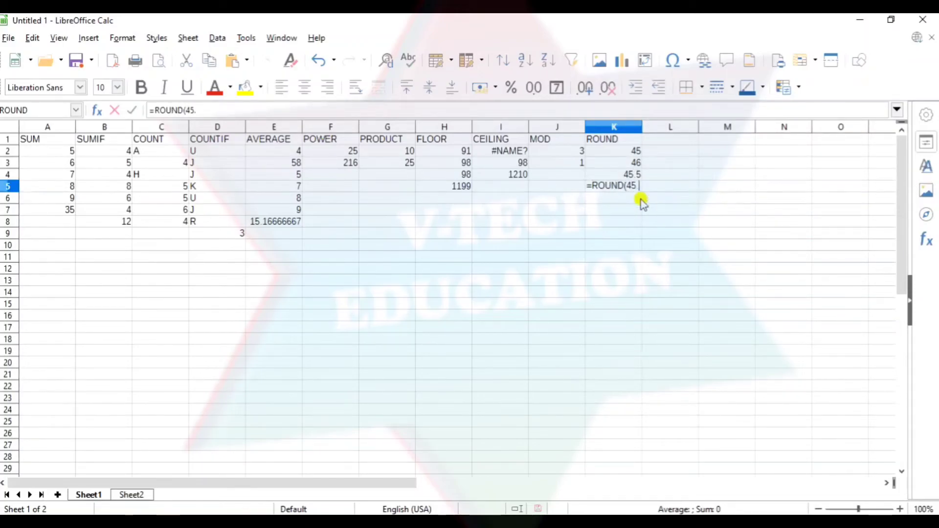
type("4444444")
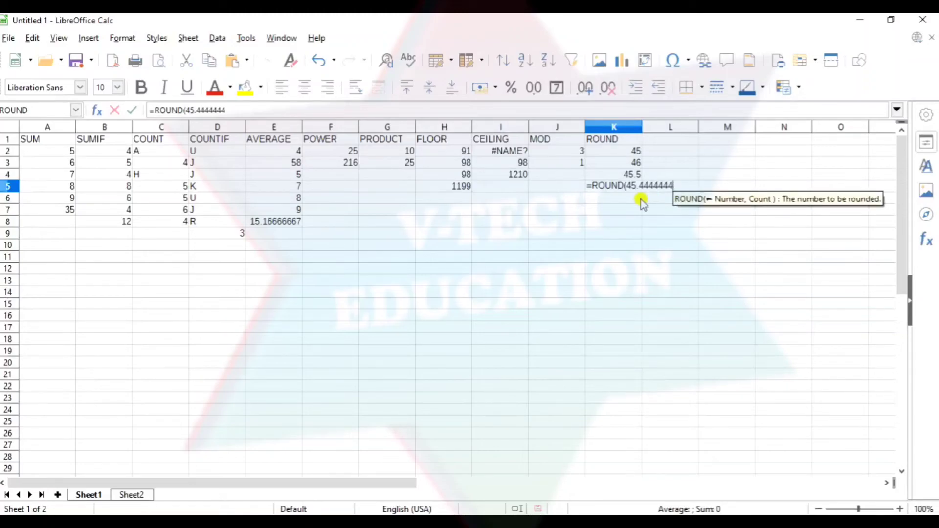
type(",")
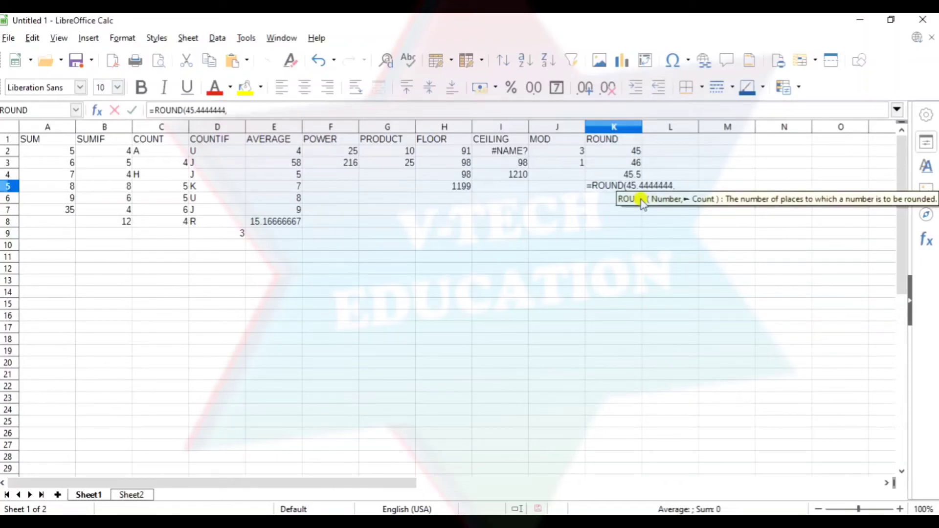
type("3)")
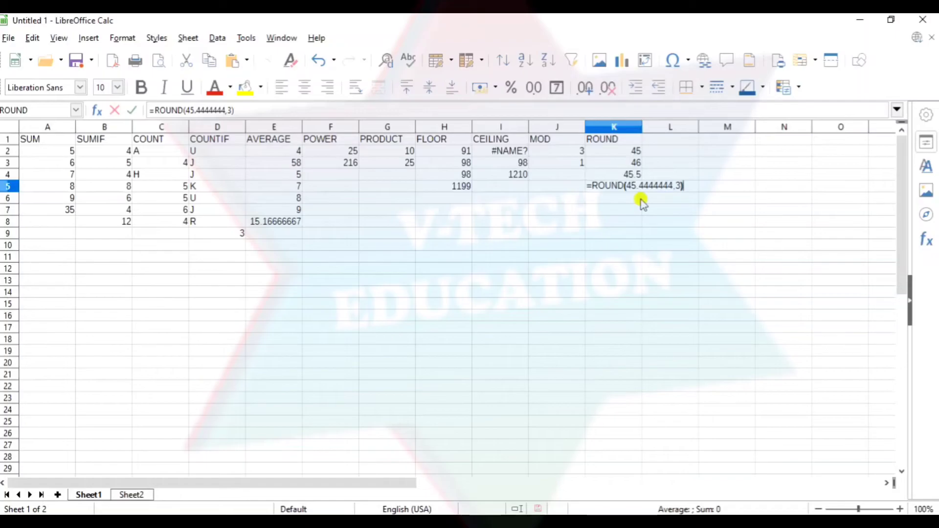
key("Return")
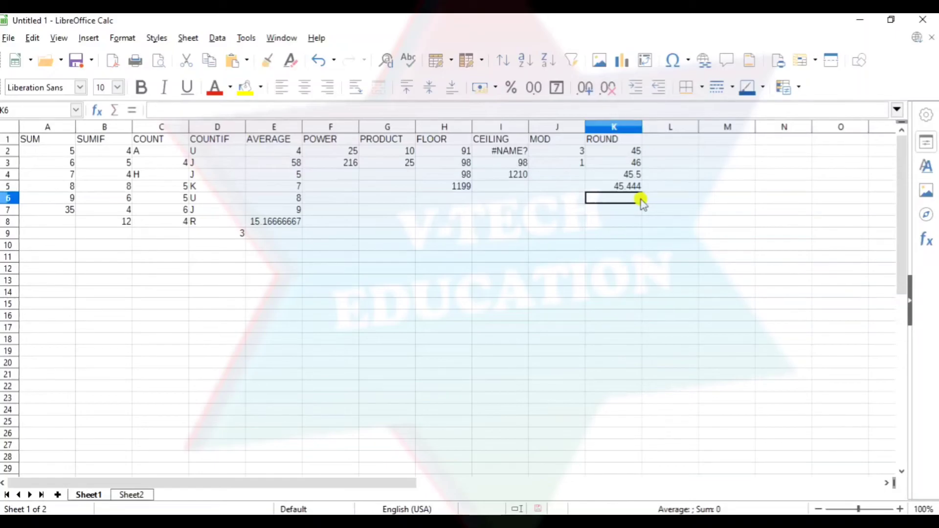
Round 45.444444 to the nearest ten in cell K6 with the formula =ROUND(45.444444,-1).
type("=")
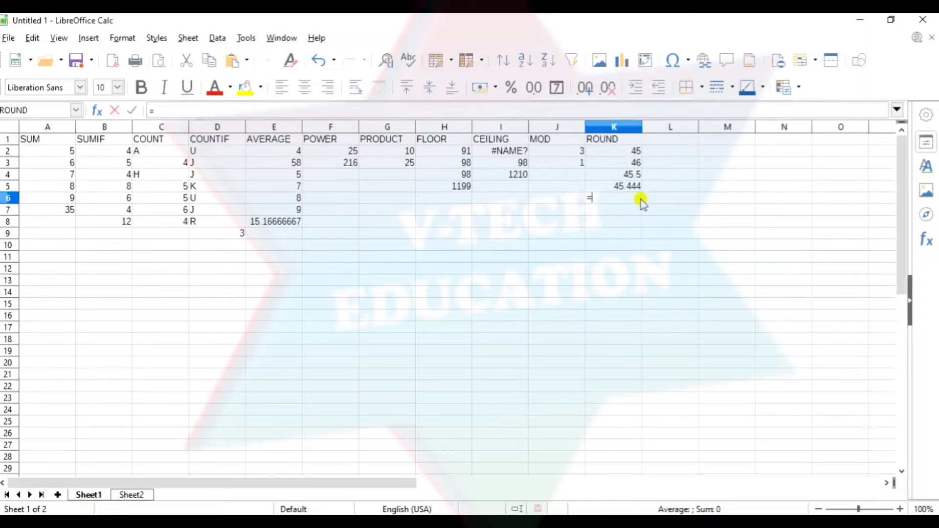
type("ROU")
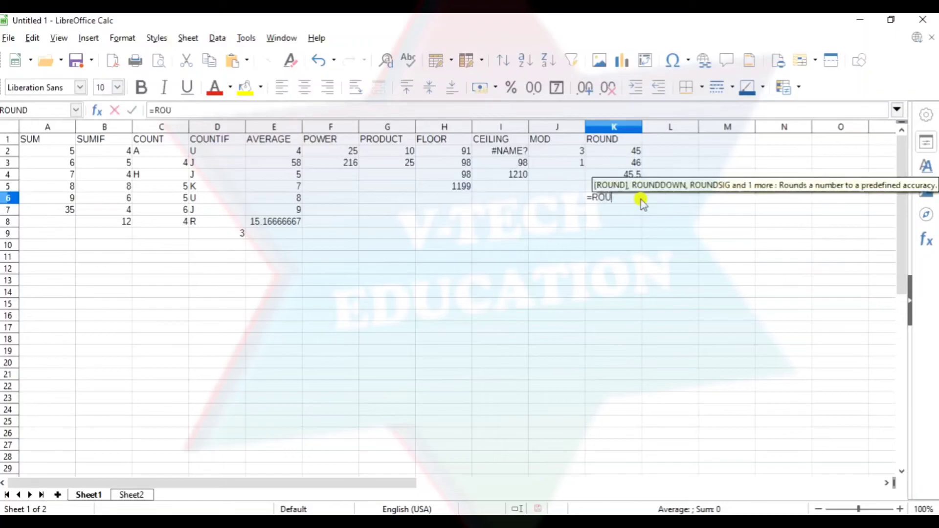
type("ND(45")
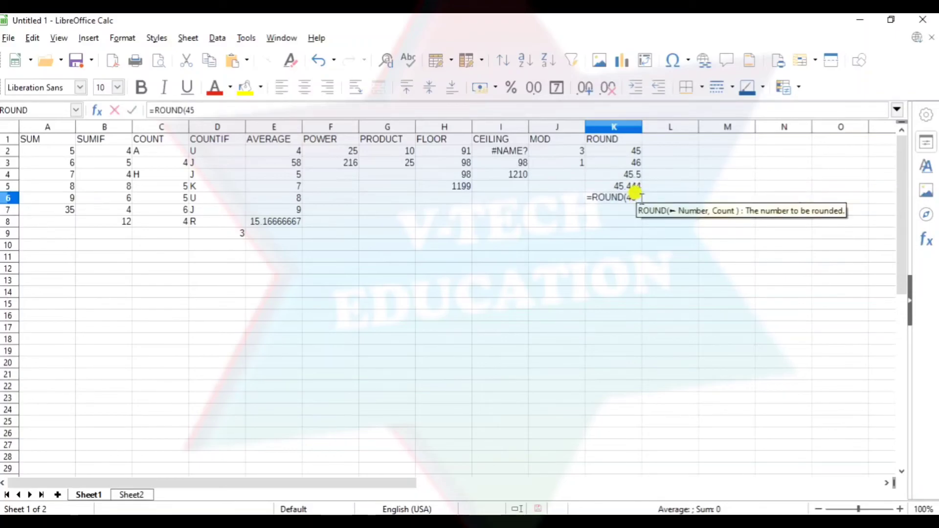
type(".4444")
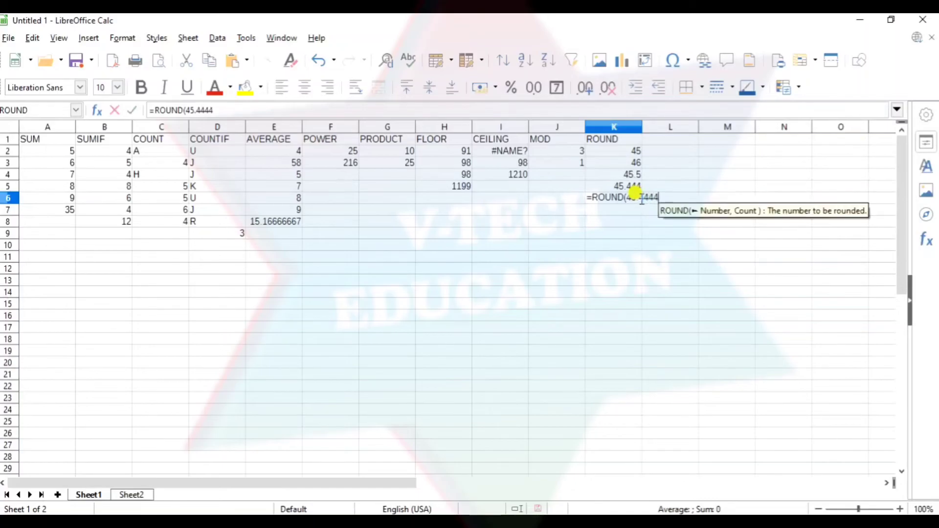
type("44")
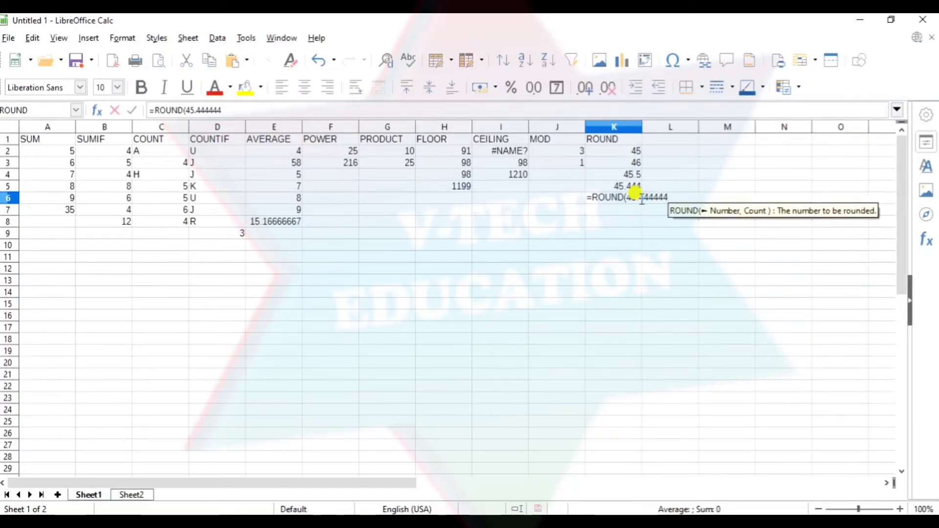
type(",1")
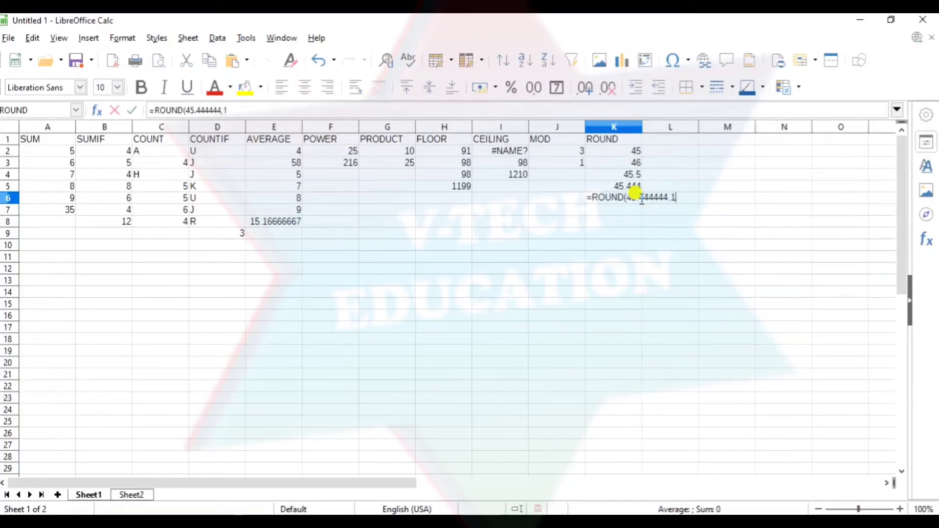
key("BackSpace")
type("-")
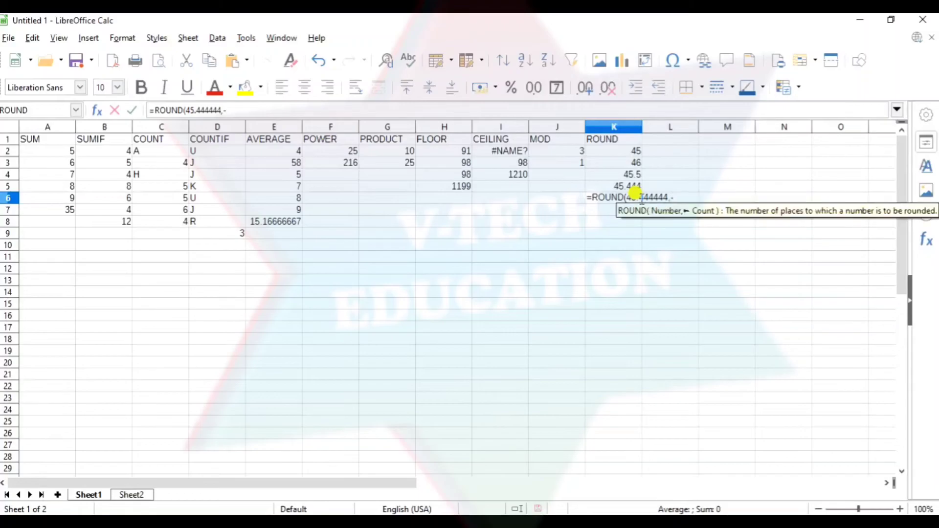
type("1)")
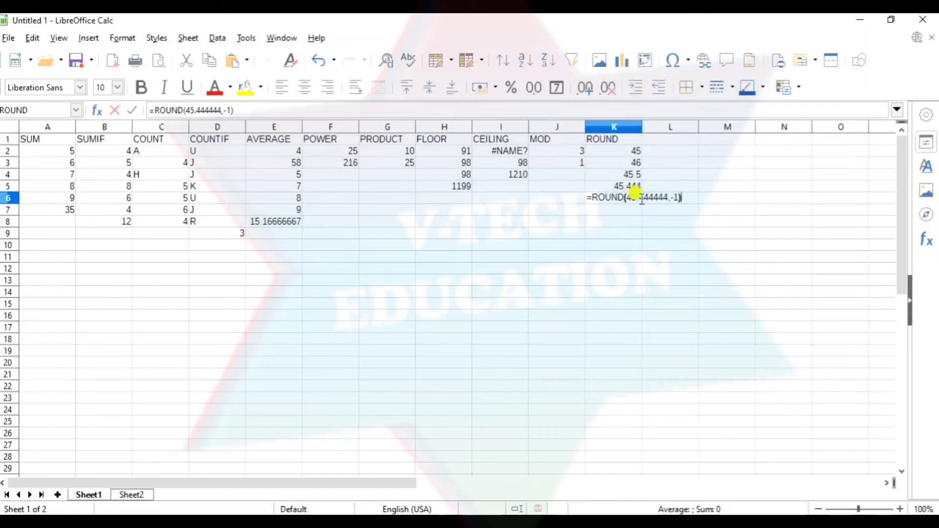
key("Return")
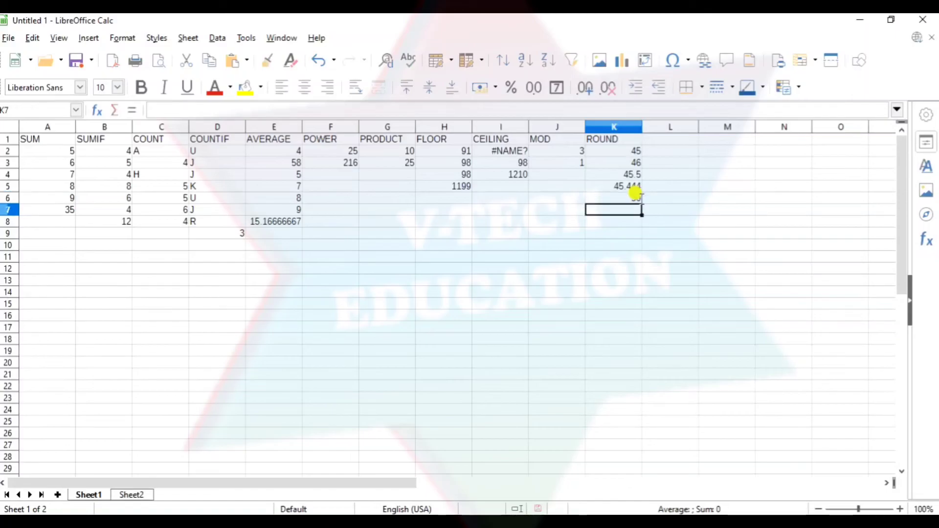
Round 44.4444 to the nearest ten in cell K7 with the formula =ROUND(44.4444,-1).
type("=")
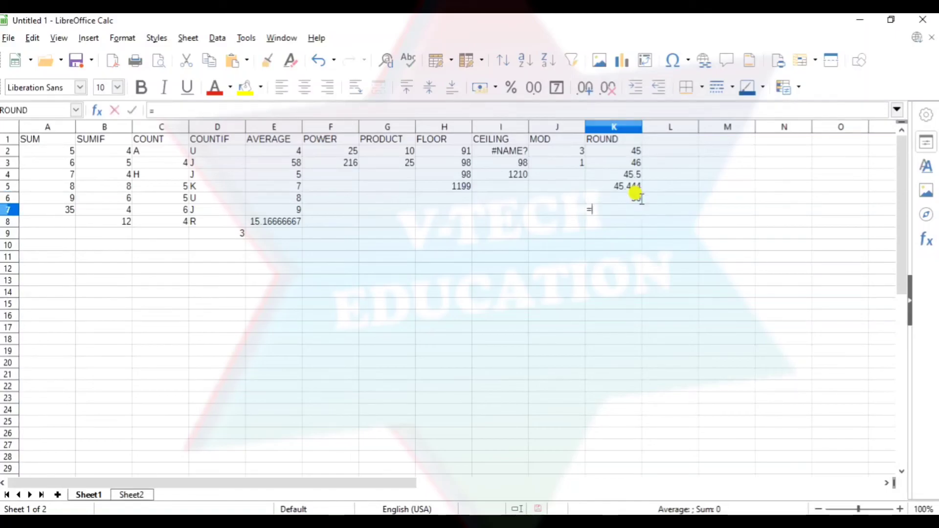
type("ROUND")
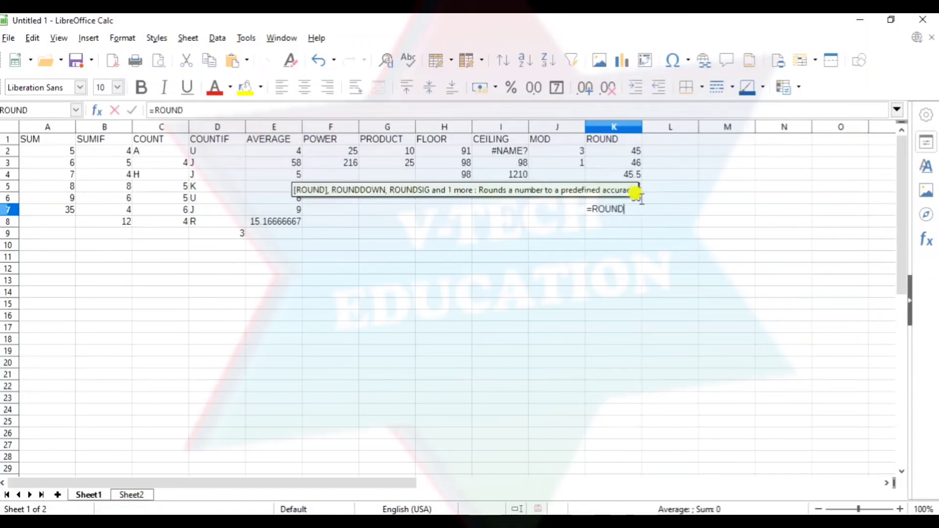
type("(")
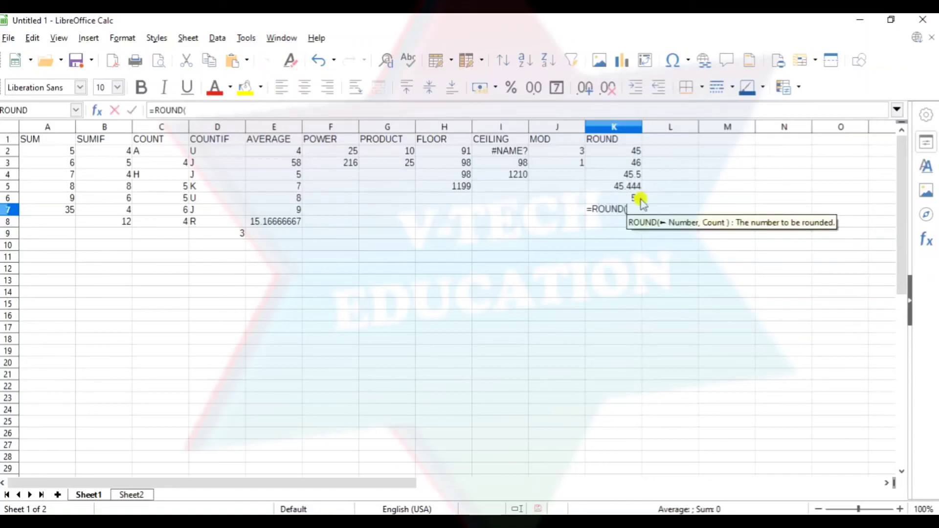
type("4")
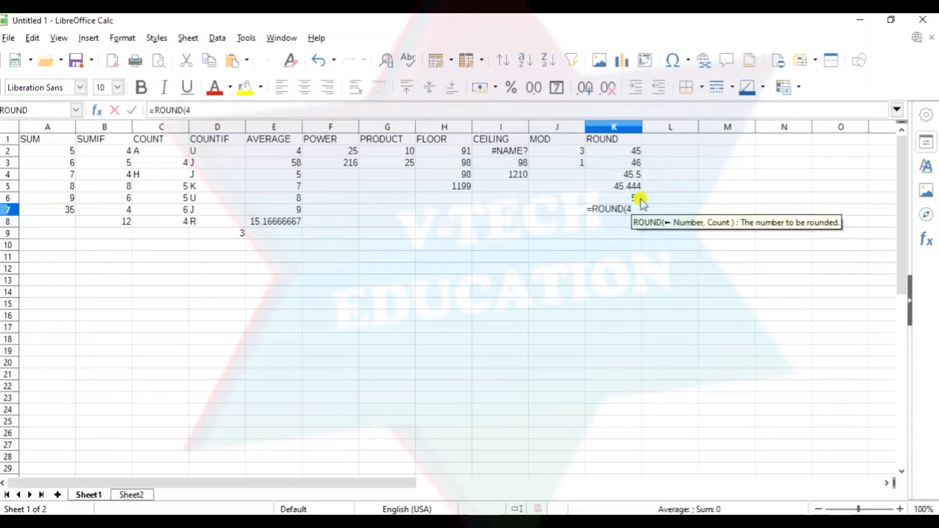
type("4.")
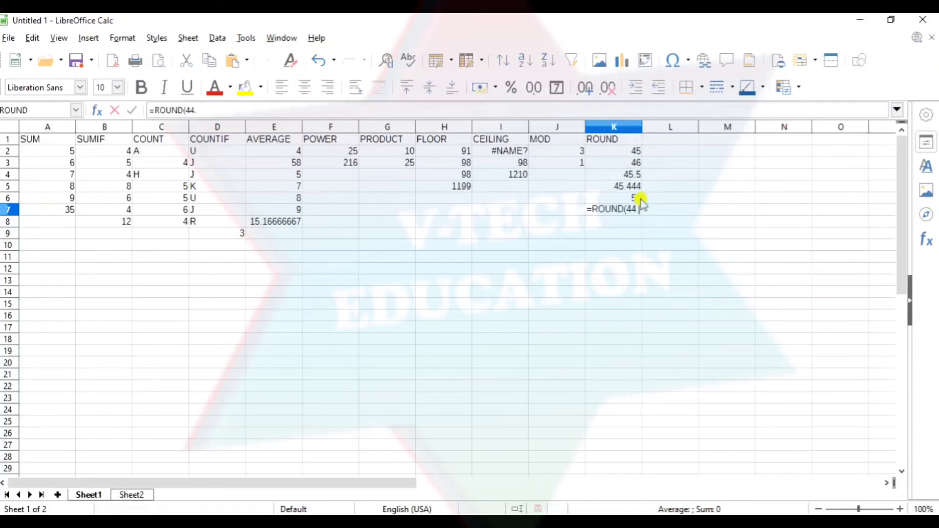
type("4444")
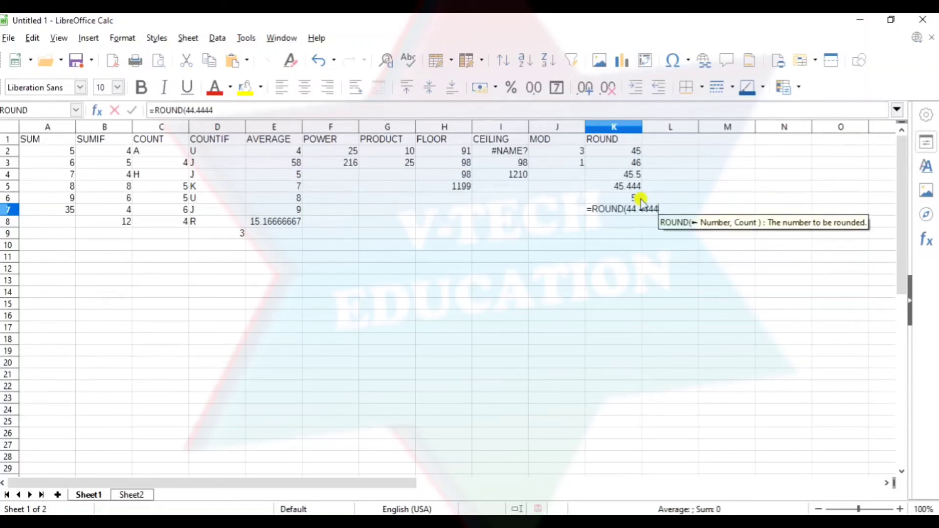
type(",-1")
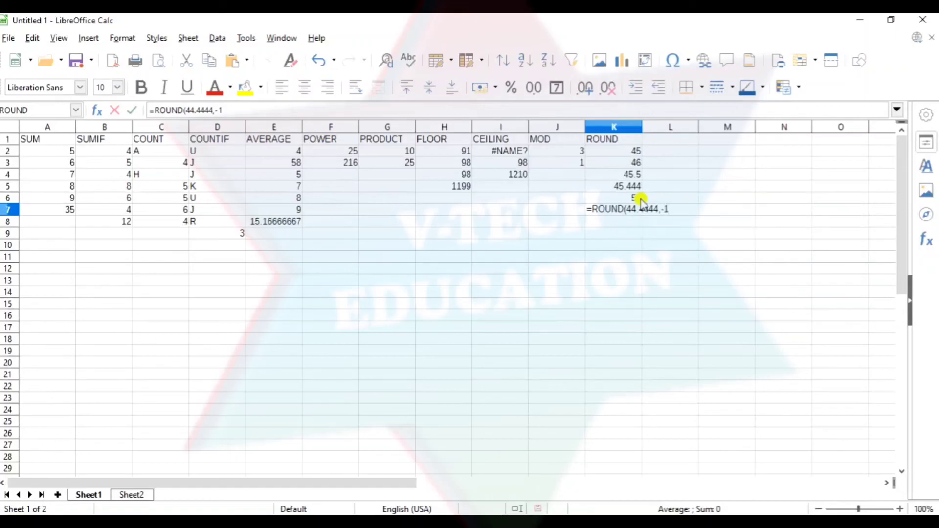
type(")")
key("Return")
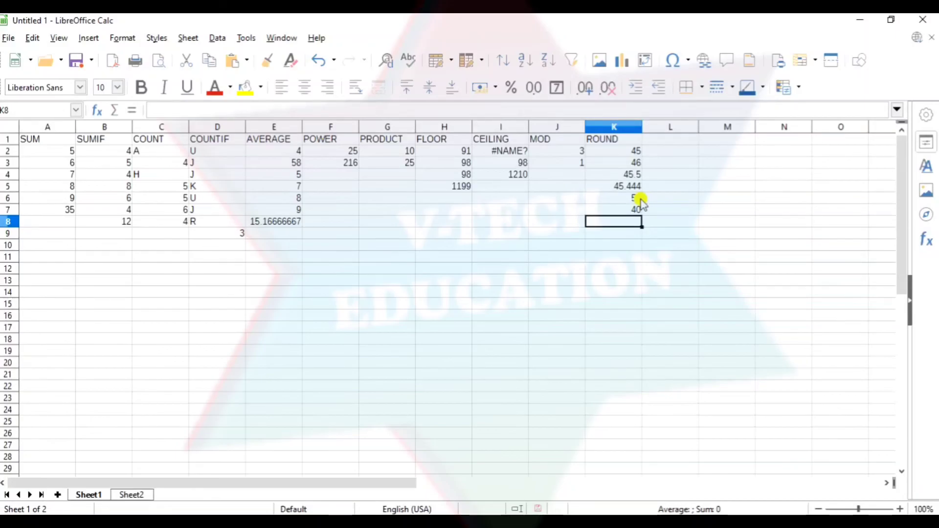
Round 45.444 to the nearest hundred in cell K8 with the formula =ROUND(45.444,-2).
type("=ROUND(")
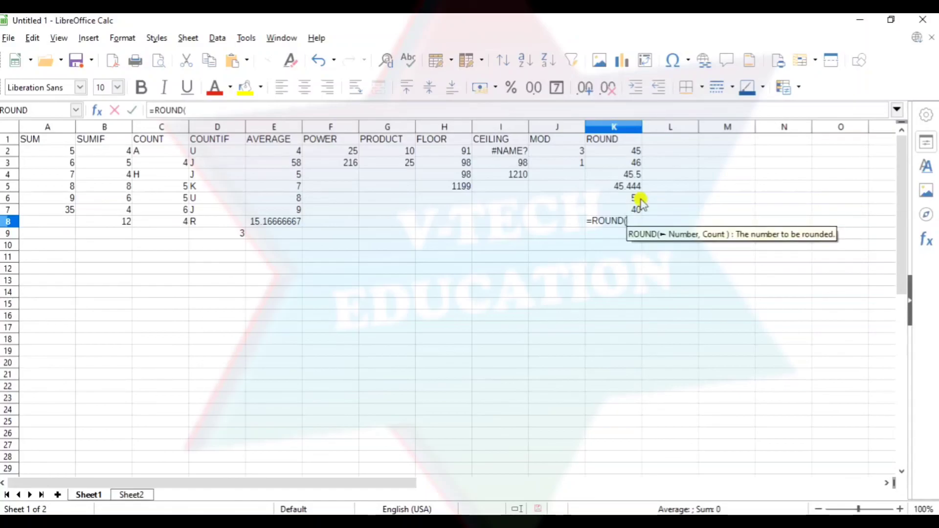
type("44")
key("BackSpace")
type("5")
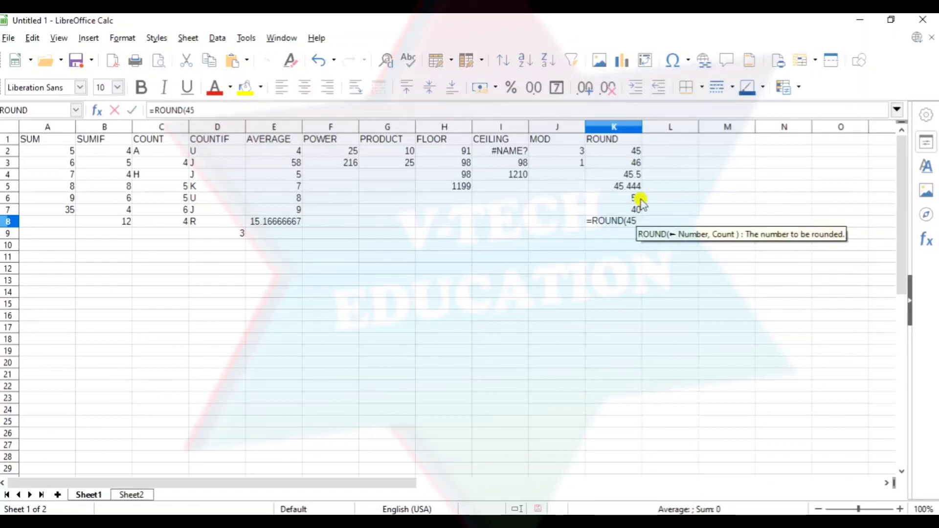
type(".444")
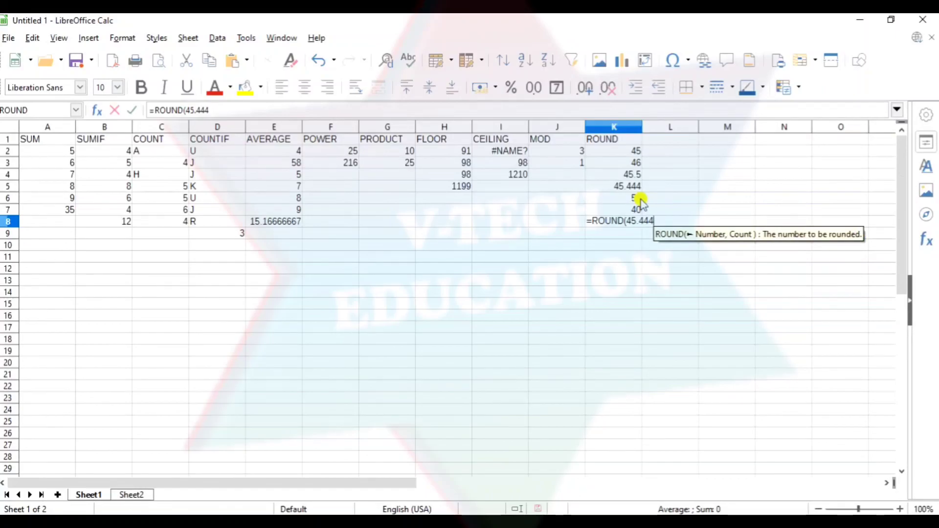
type(",-")
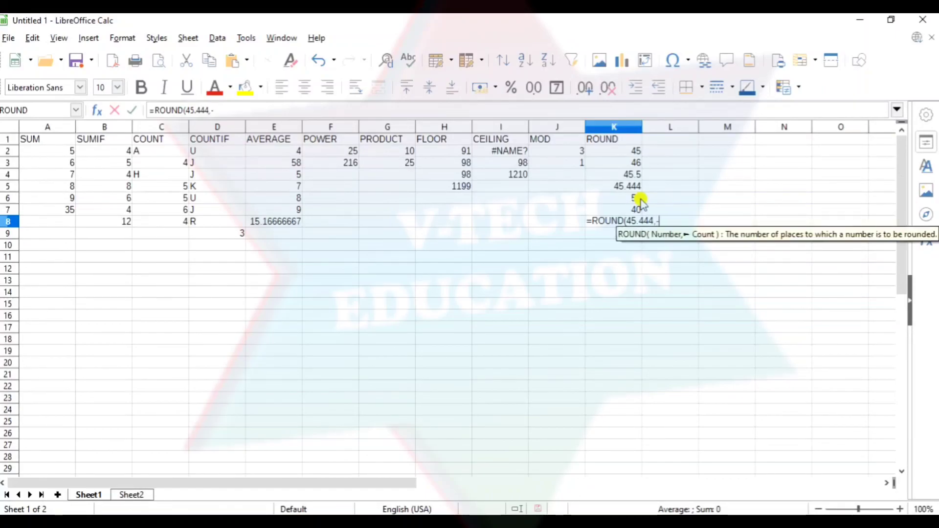
type("2)")
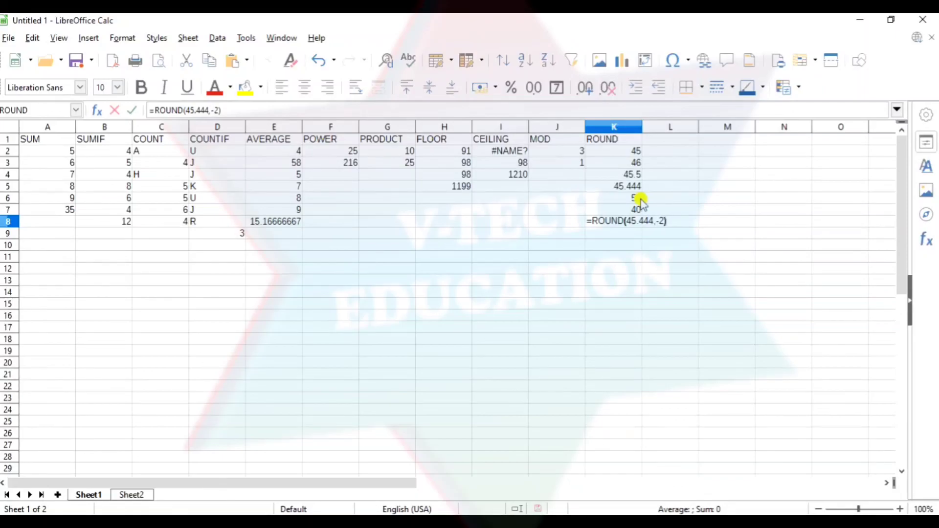
key("Return")
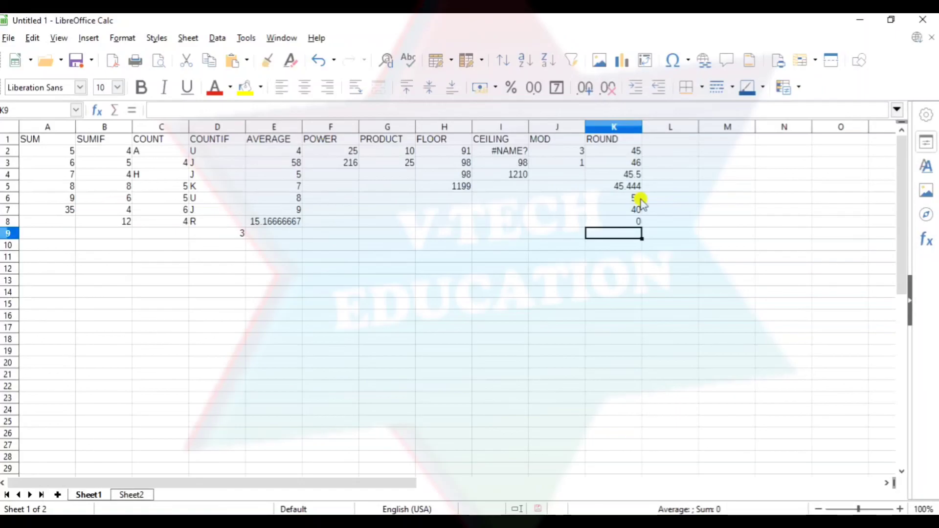
Change the number in cell K8's rounding formula to 51.444, giving =ROUND(51.444,-2), and reselect the cell.
key("Up")
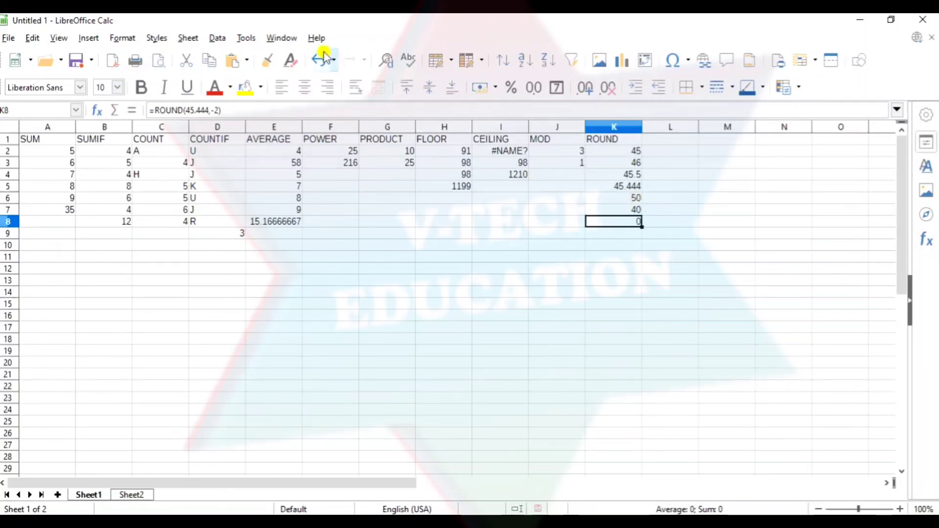
left_click(192, 109)
key("BackSpace")
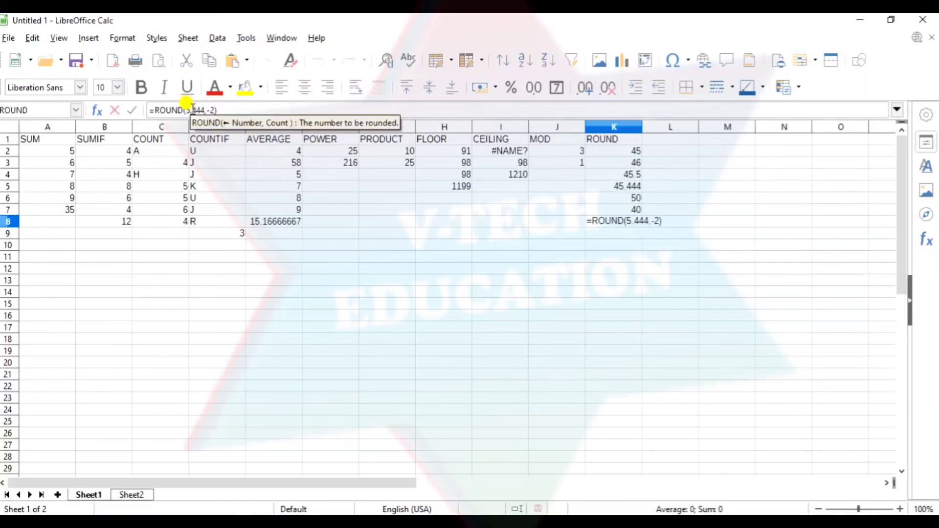
type("5")
key("Return")
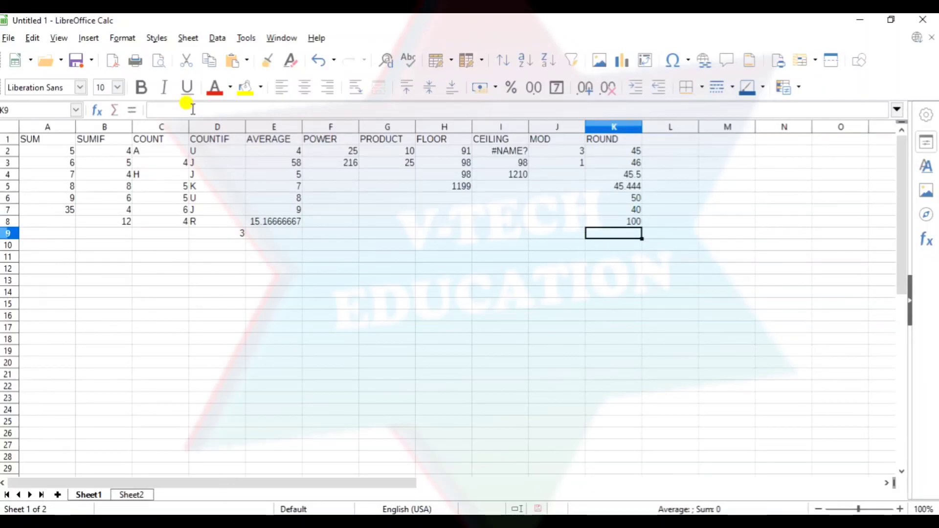
left_click(598, 223)
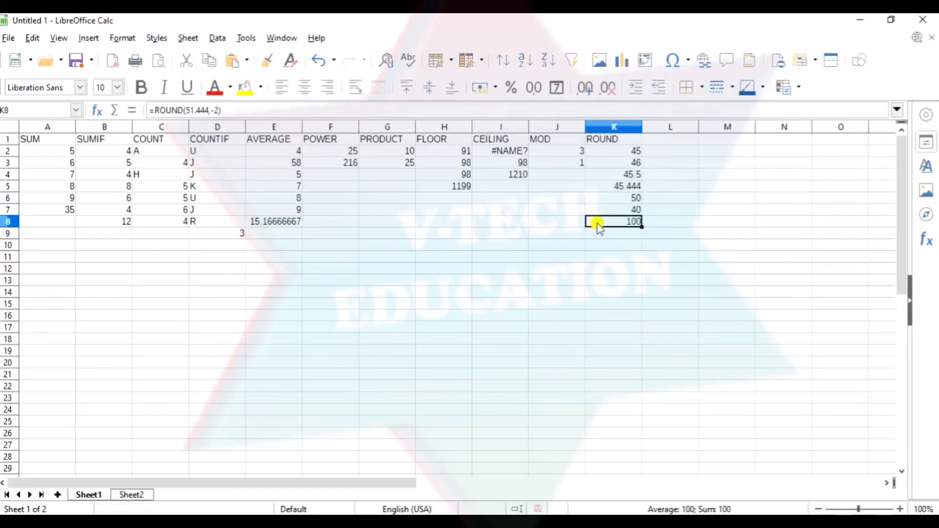